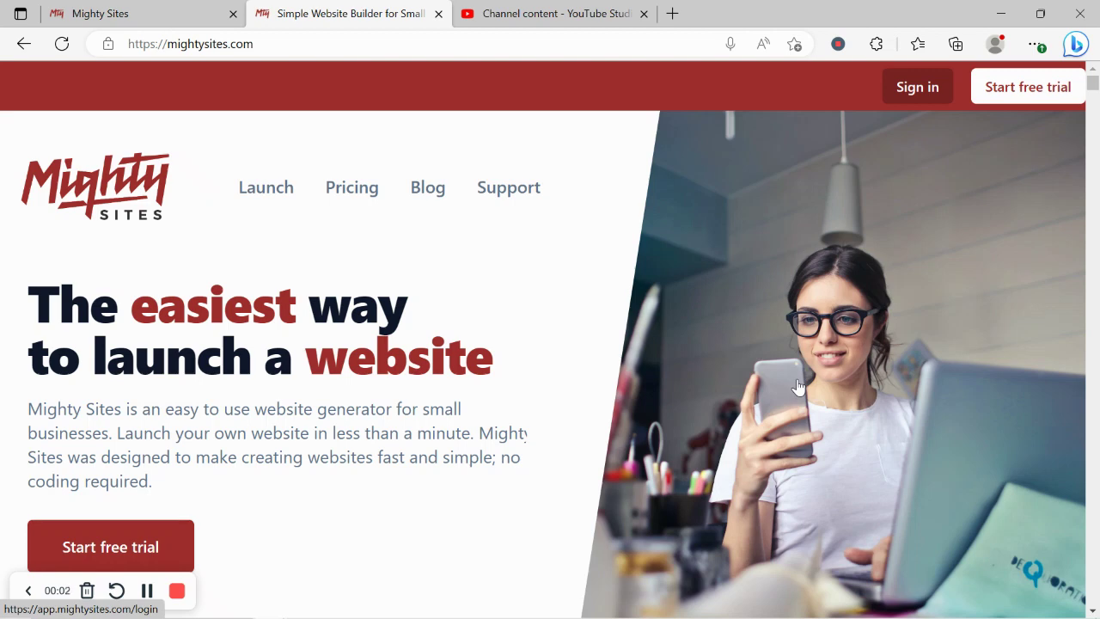
- Scroll down the mightysites.com marketing homepage to look over its features
{"action": "scroll", "coordinate": [797, 387], "scroll_direction": "down", "scroll_amount": 4}
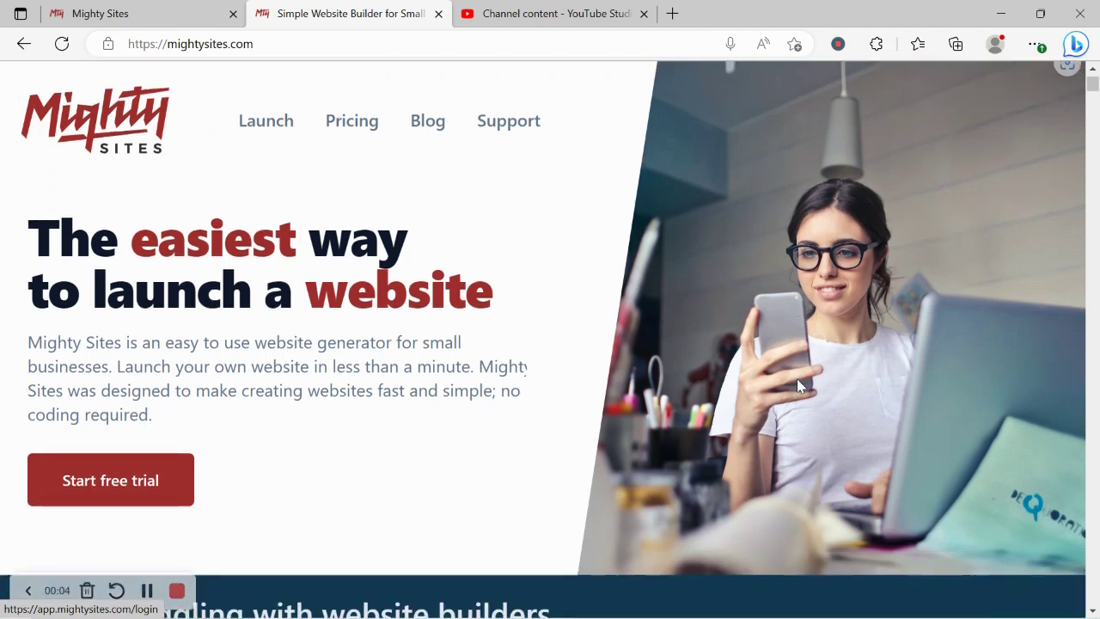
{"action": "scroll", "coordinate": [797, 387], "scroll_direction": "down", "scroll_amount": 2}
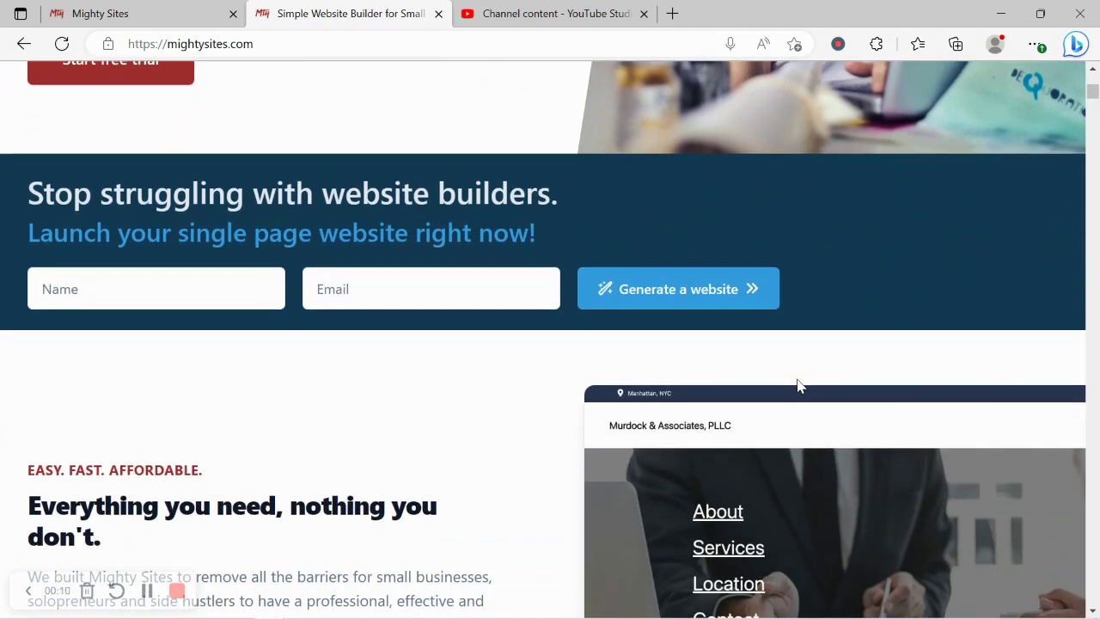
{"action": "scroll", "coordinate": [797, 386], "scroll_direction": "down", "scroll_amount": 2}
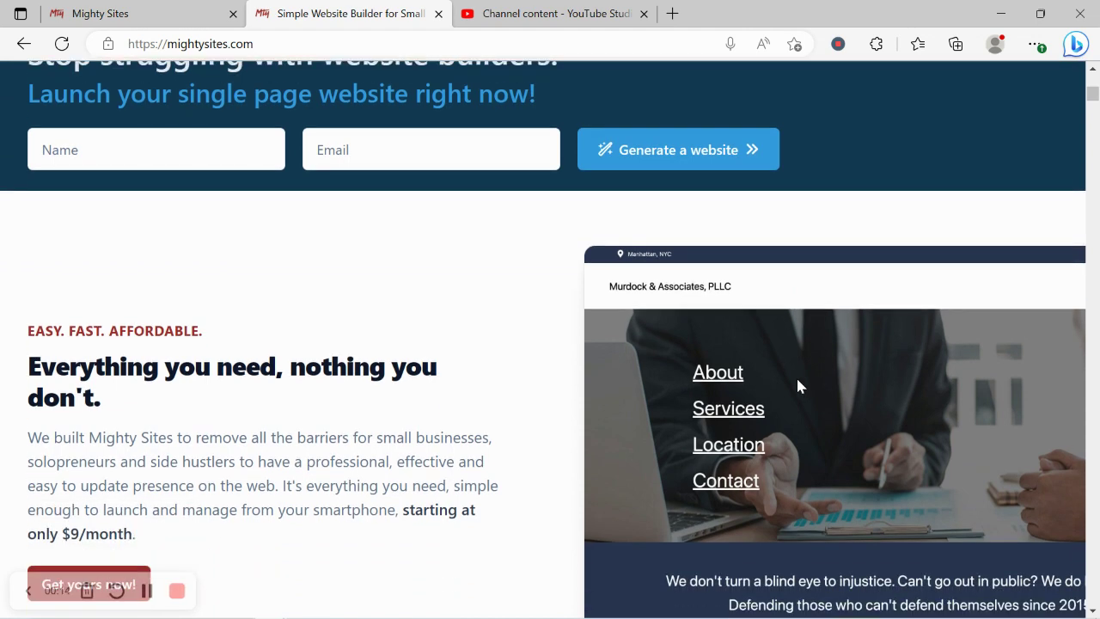
{"action": "scroll", "coordinate": [797, 387], "scroll_direction": "down", "scroll_amount": 4}
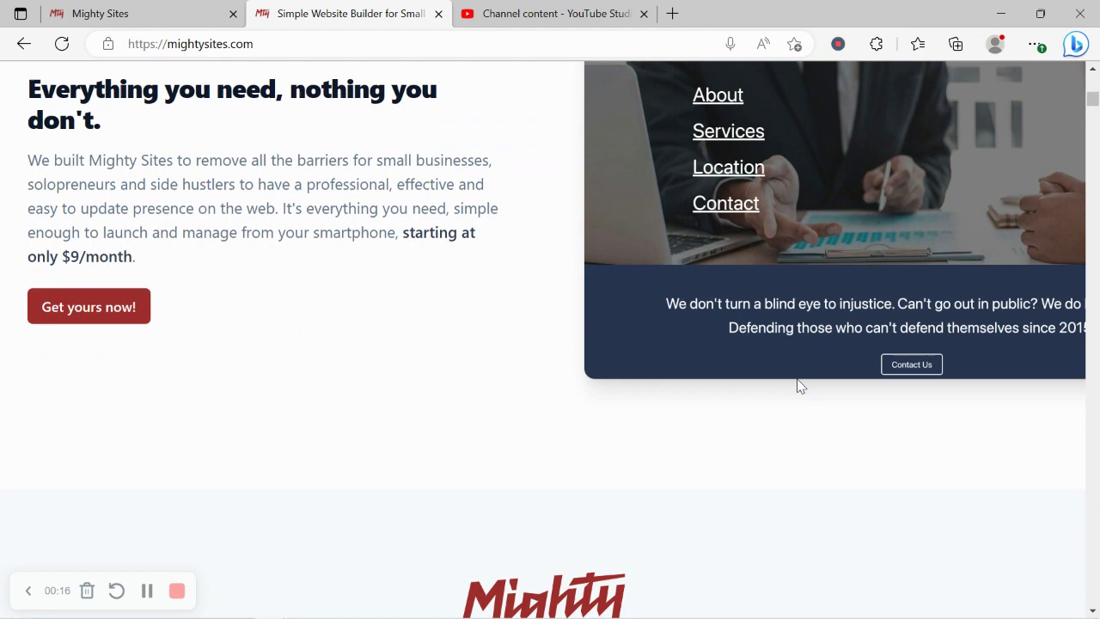
{"action": "scroll", "coordinate": [797, 386], "scroll_direction": "down", "scroll_amount": 4}
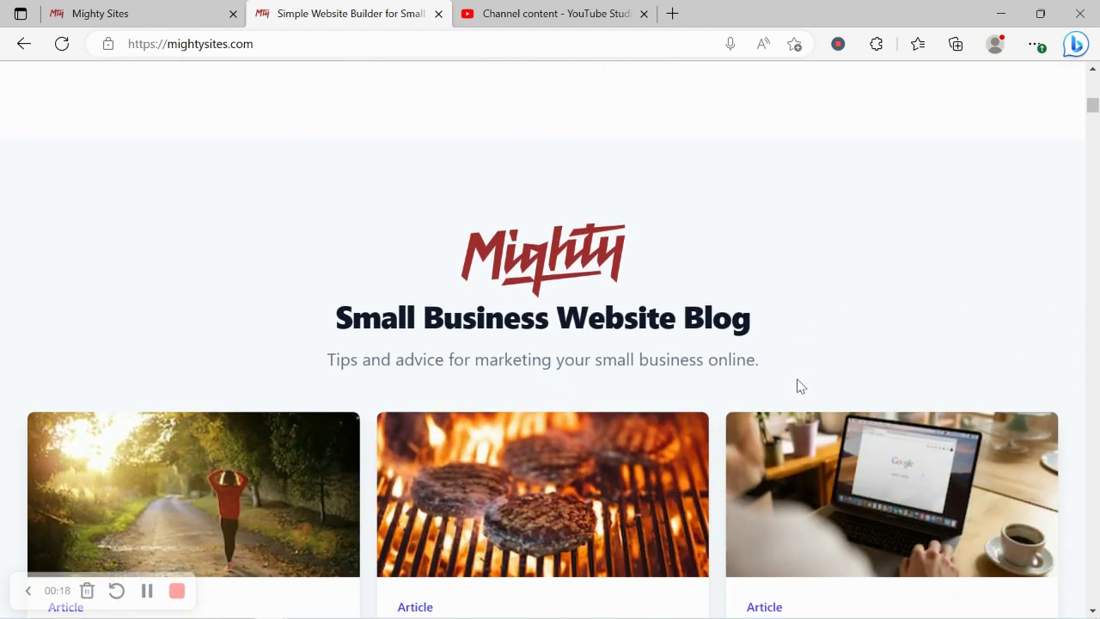
{"action": "scroll", "coordinate": [796, 386], "scroll_direction": "down", "scroll_amount": 5}
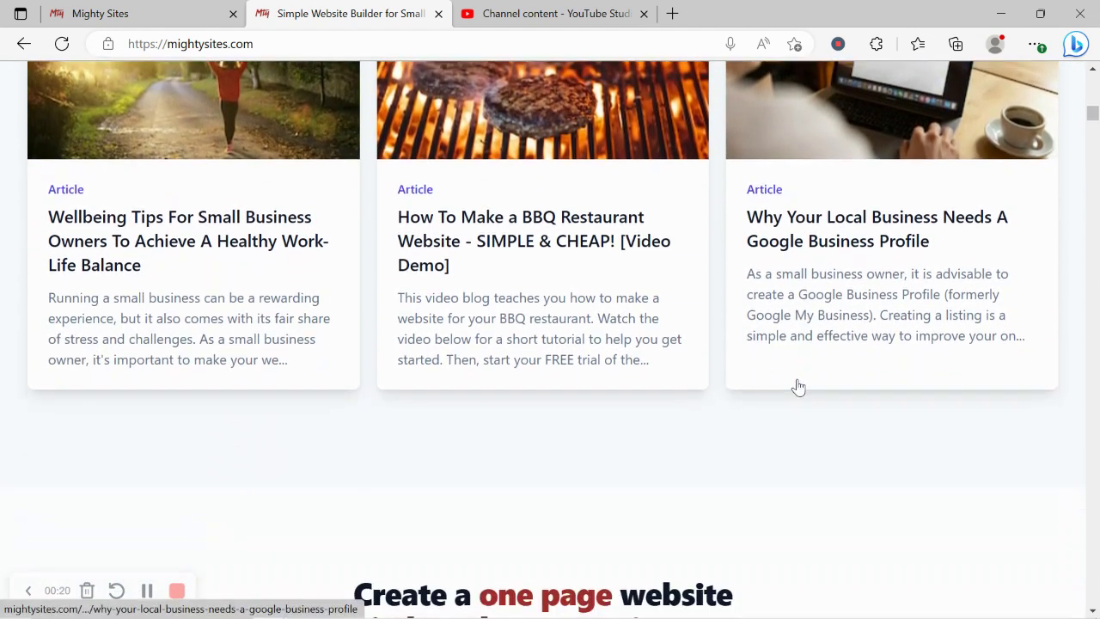
{"action": "scroll", "coordinate": [798, 387], "scroll_direction": "down", "scroll_amount": 3}
{"action": "left_click_drag", "start_coordinate": [356, 383], "coordinate": [780, 425]}
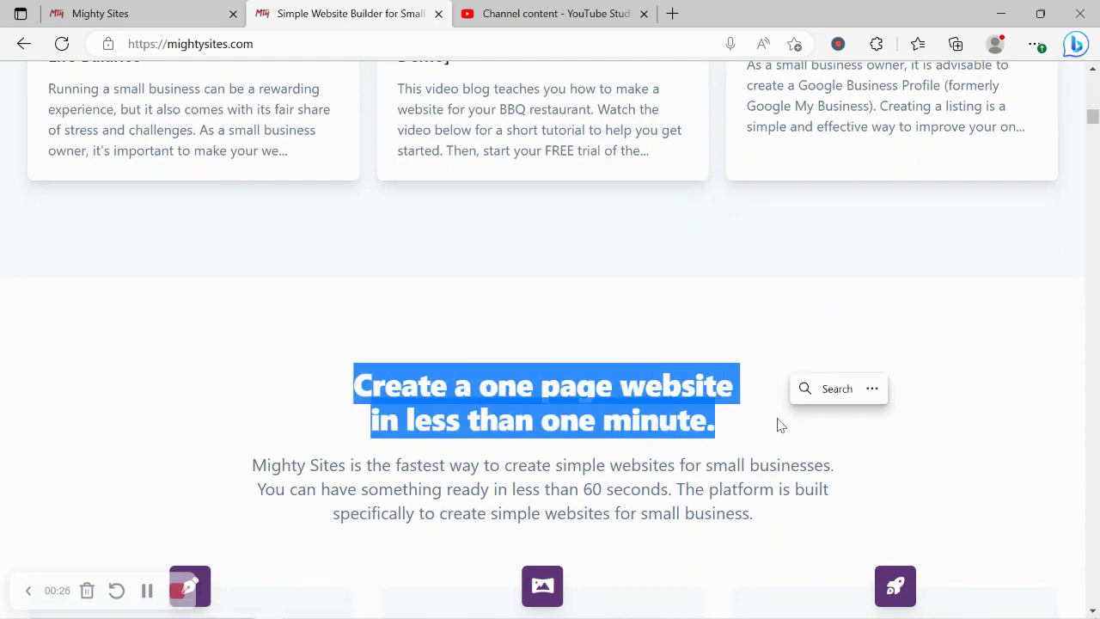
{"action": "left_click", "coordinate": [696, 466]}
- Switch to the 'Mighty Sites' tab showing the 'Let's build another site!' page
{"action": "scroll", "coordinate": [696, 466], "scroll_direction": "down", "scroll_amount": 5}
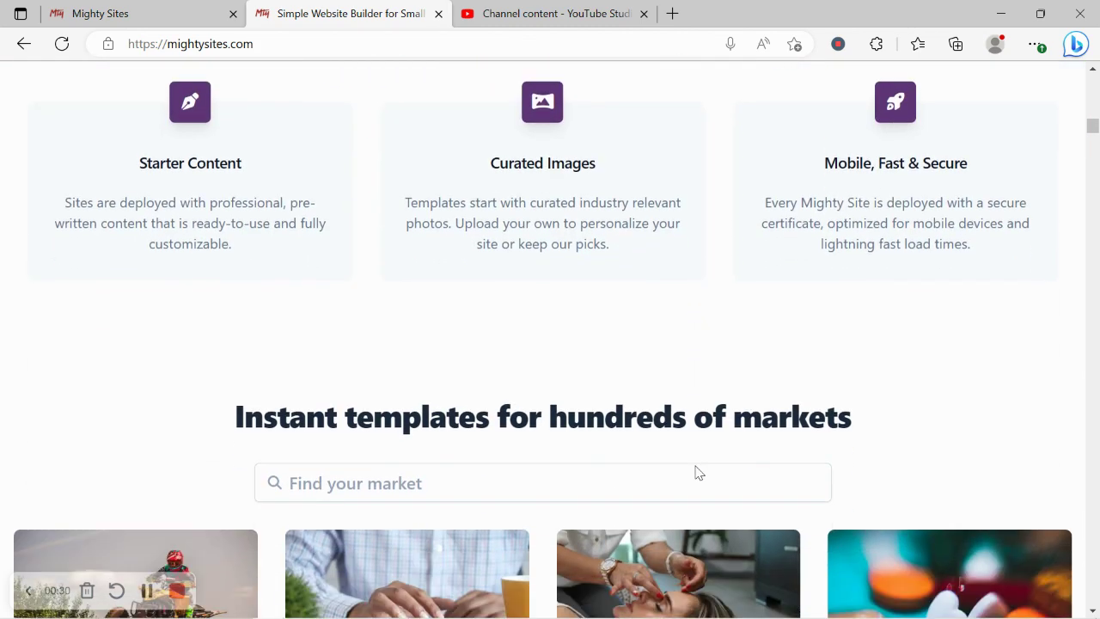
{"action": "triple_click", "coordinate": [559, 415]}
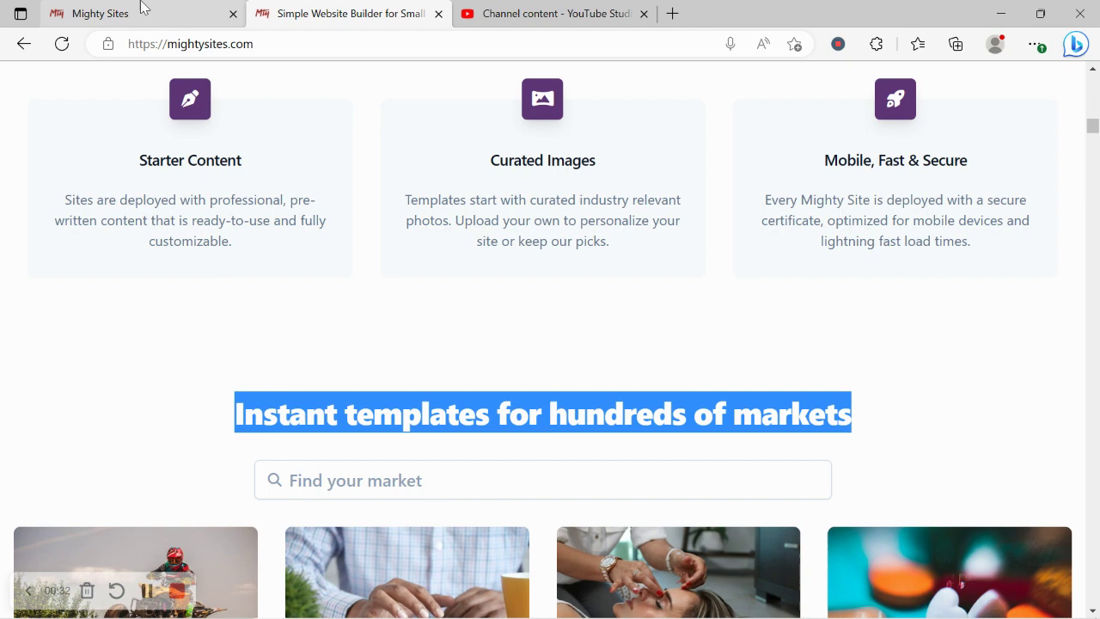
{"action": "mouse_move", "coordinate": [143, 8]}
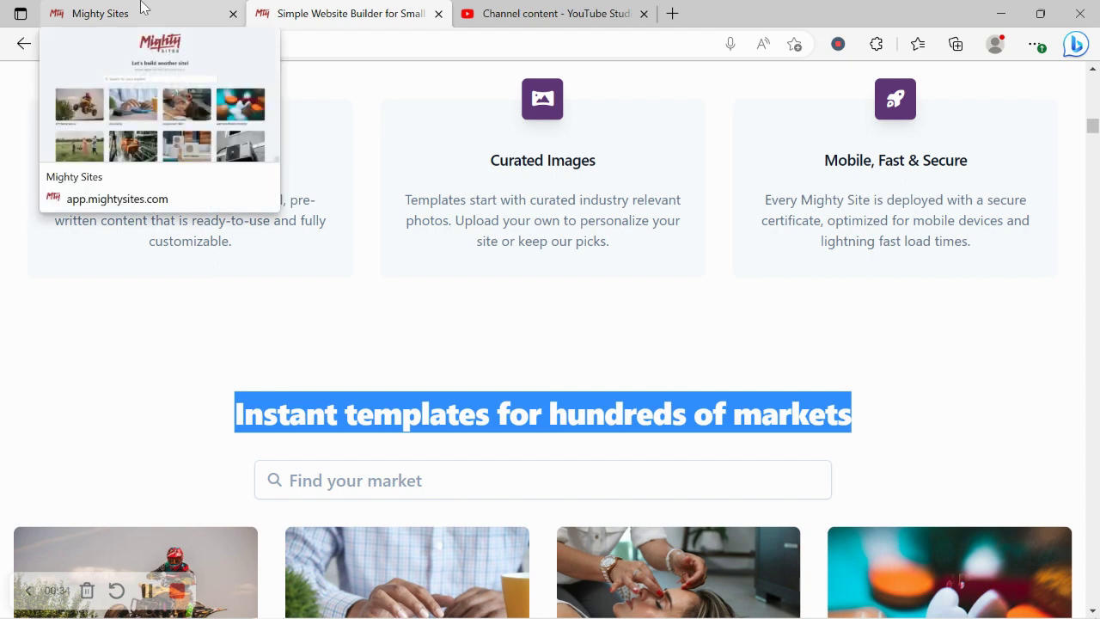
{"action": "left_click", "coordinate": [143, 10]}
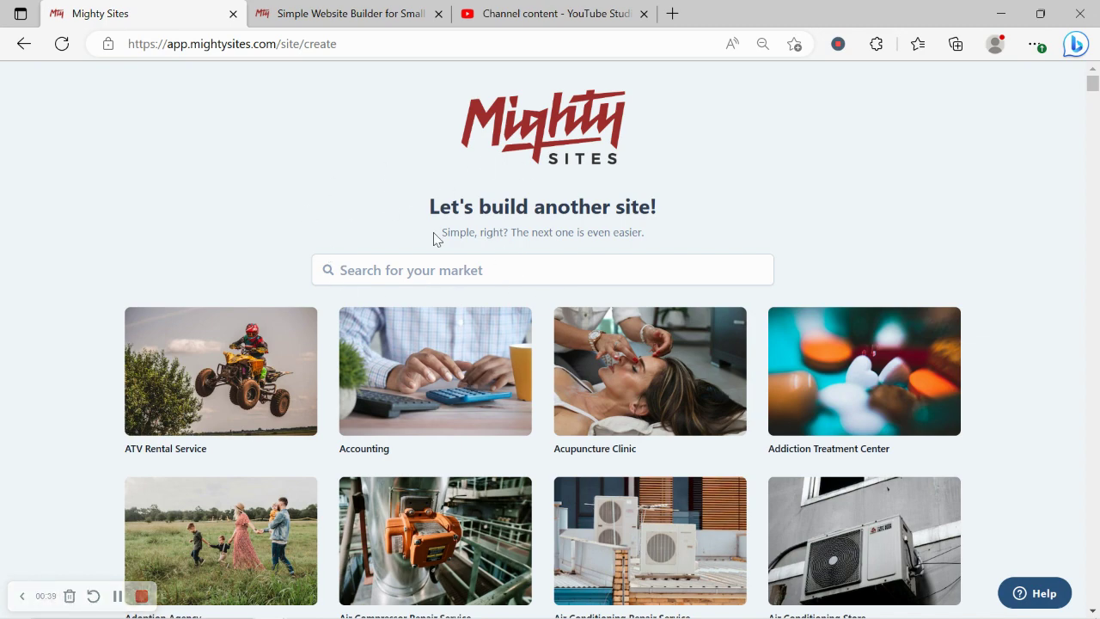
- Browse the market template grid, then focus the 'Search for your market' box
{"action": "scroll", "coordinate": [288, 169], "scroll_direction": "down", "scroll_amount": 1}
{"action": "scroll", "coordinate": [288, 168], "scroll_direction": "down", "scroll_amount": 5}
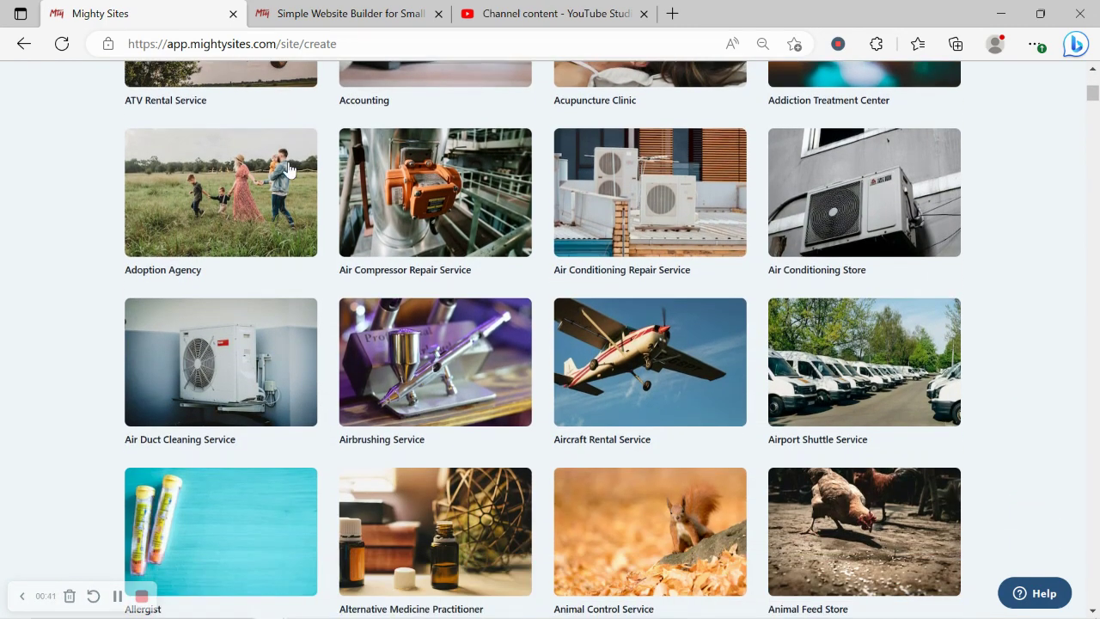
{"action": "scroll", "coordinate": [288, 168], "scroll_direction": "down", "scroll_amount": 5}
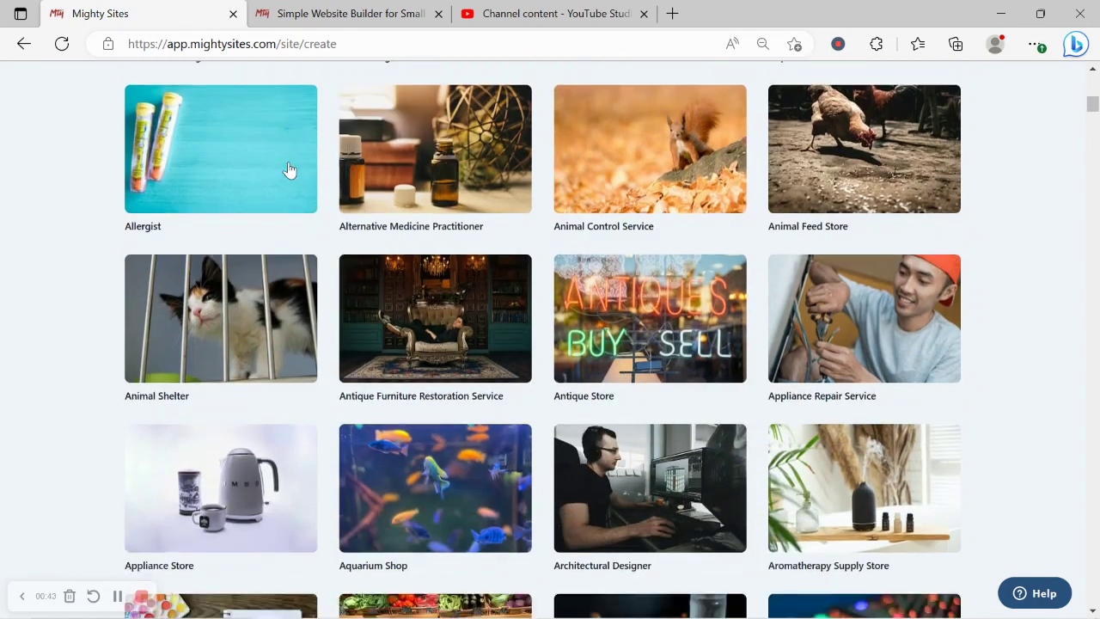
{"action": "scroll", "coordinate": [288, 169], "scroll_direction": "down", "scroll_amount": 6}
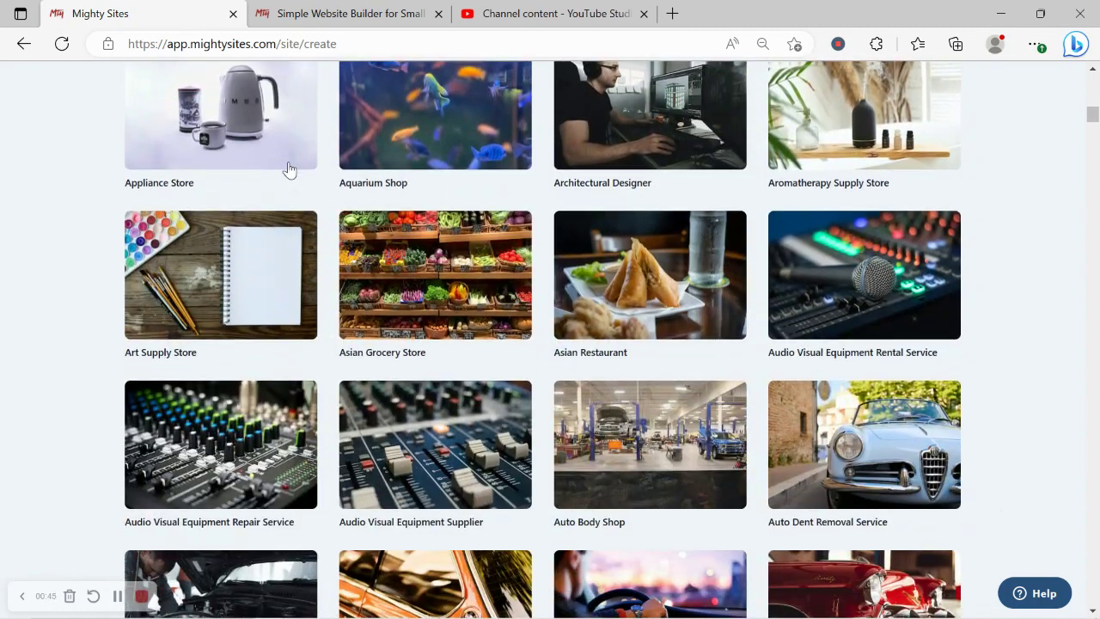
{"action": "scroll", "coordinate": [287, 166], "scroll_direction": "down", "scroll_amount": 4}
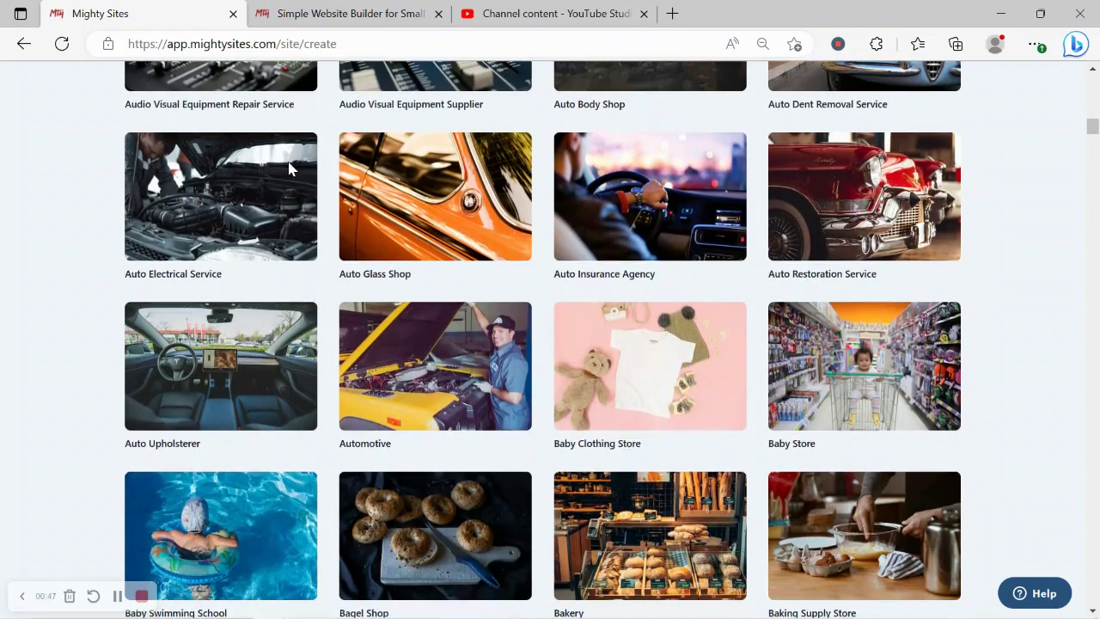
{"action": "scroll", "coordinate": [288, 168], "scroll_direction": "down", "scroll_amount": 3}
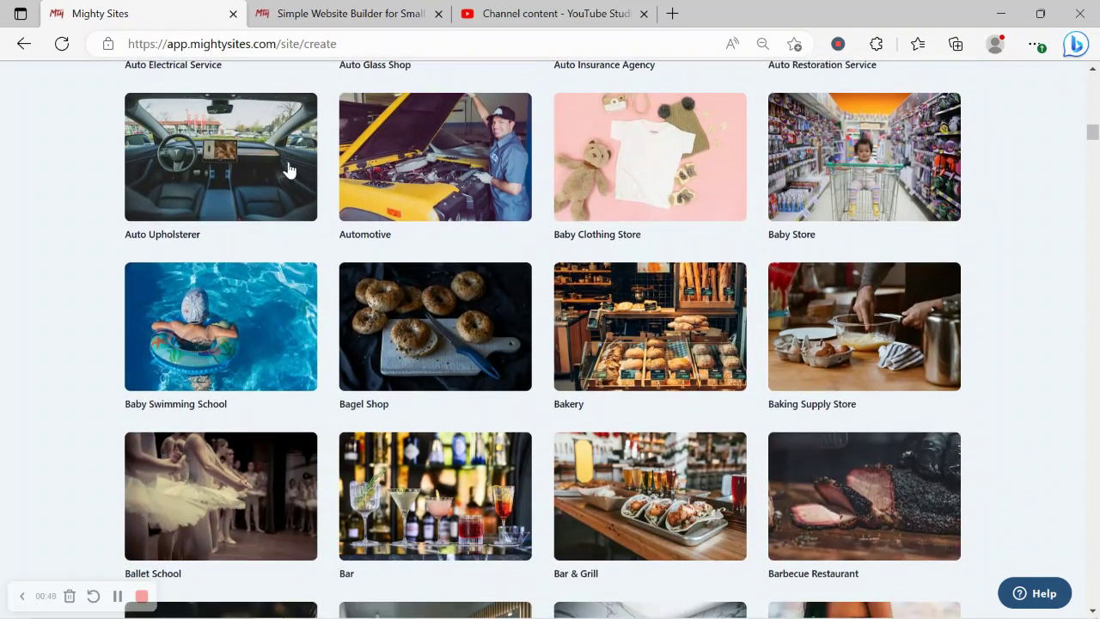
{"action": "scroll", "coordinate": [288, 168], "scroll_direction": "down", "scroll_amount": 1}
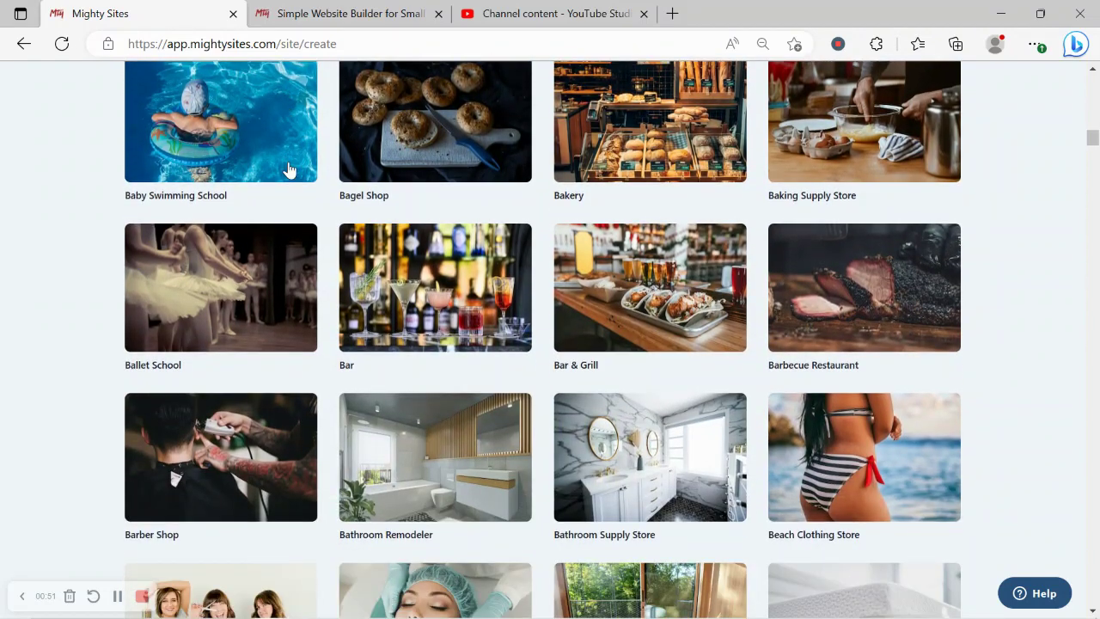
{"action": "scroll", "coordinate": [288, 170], "scroll_direction": "up", "scroll_amount": 4}
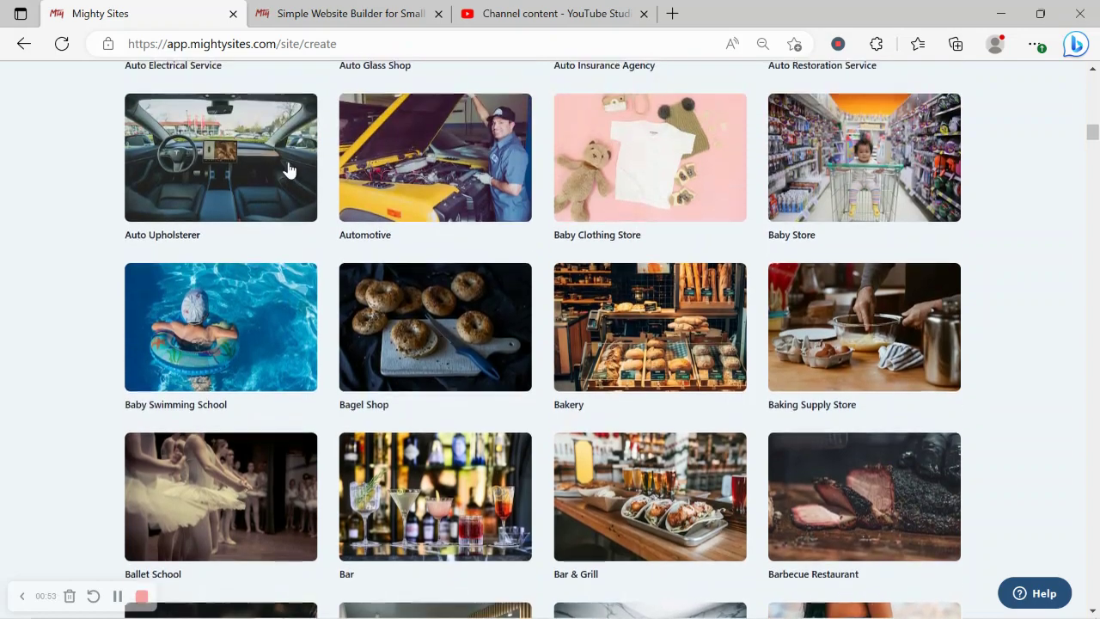
{"action": "scroll", "coordinate": [288, 168], "scroll_direction": "up", "scroll_amount": 6}
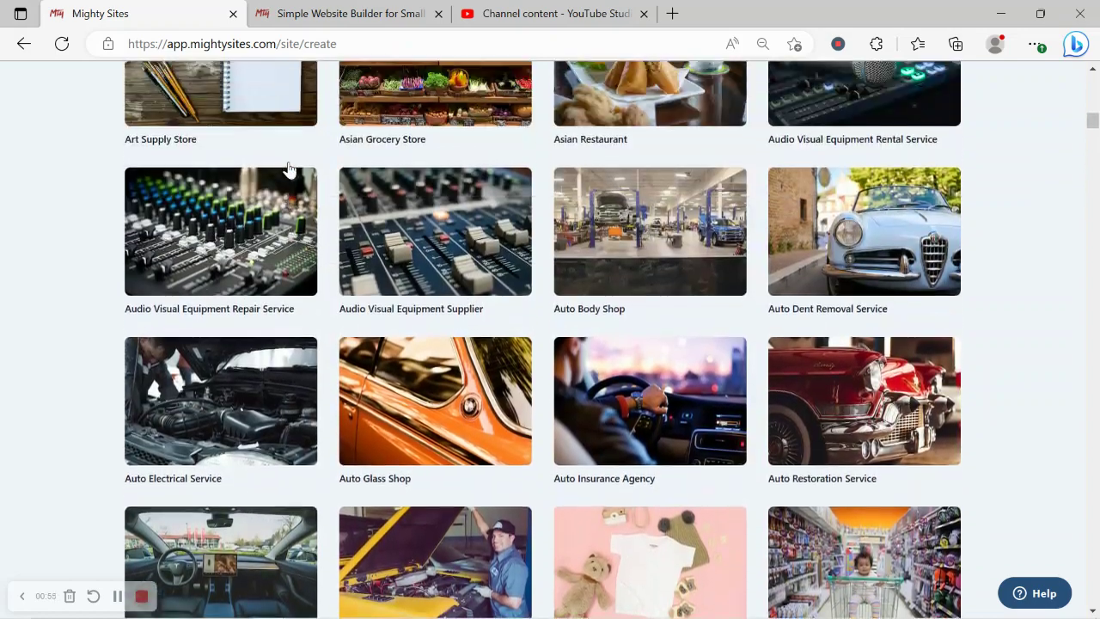
{"action": "scroll", "coordinate": [288, 169], "scroll_direction": "up", "scroll_amount": 14}
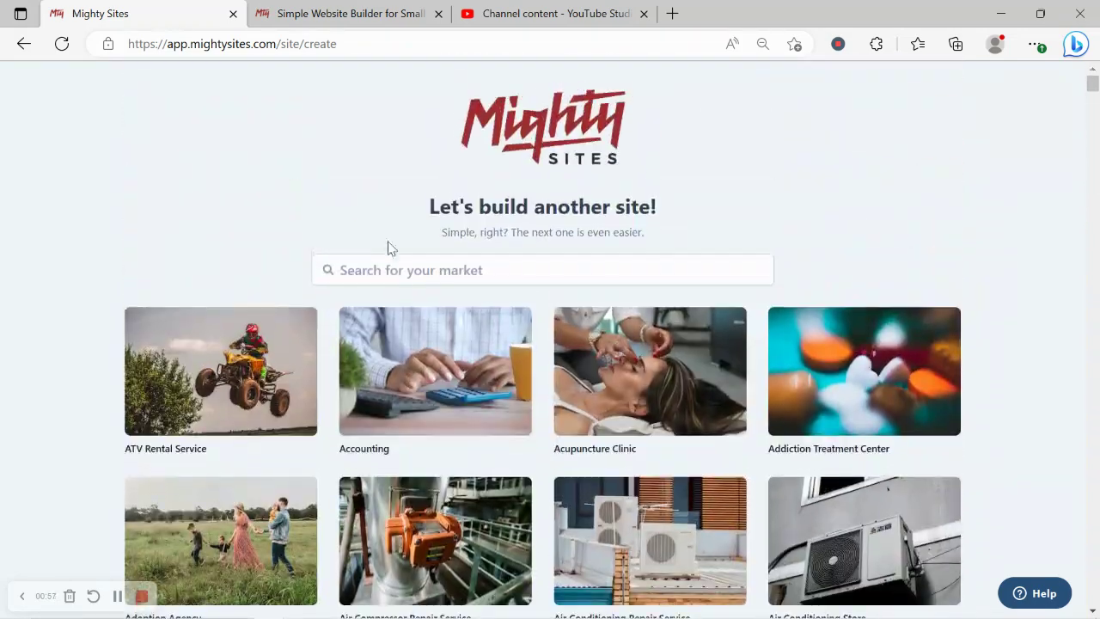
{"action": "left_click", "coordinate": [405, 257]}
- Search 'dres', start from the Dressmaker template, and name the company 'Rochelle's Dress Creations'
{"action": "type", "text": "dress"}
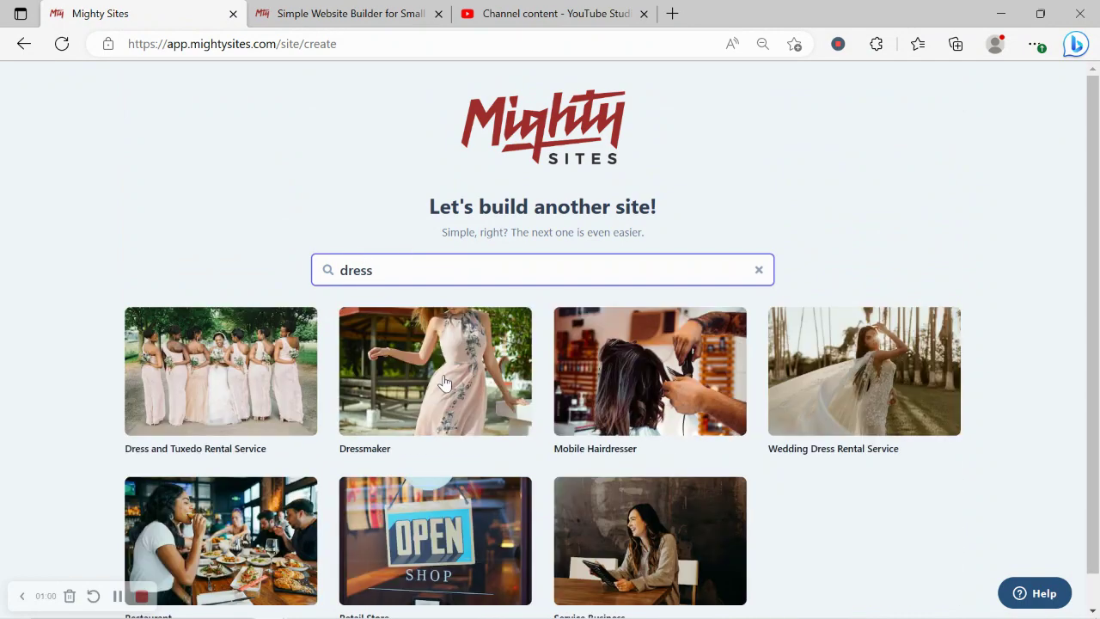
{"action": "left_click", "coordinate": [442, 377]}
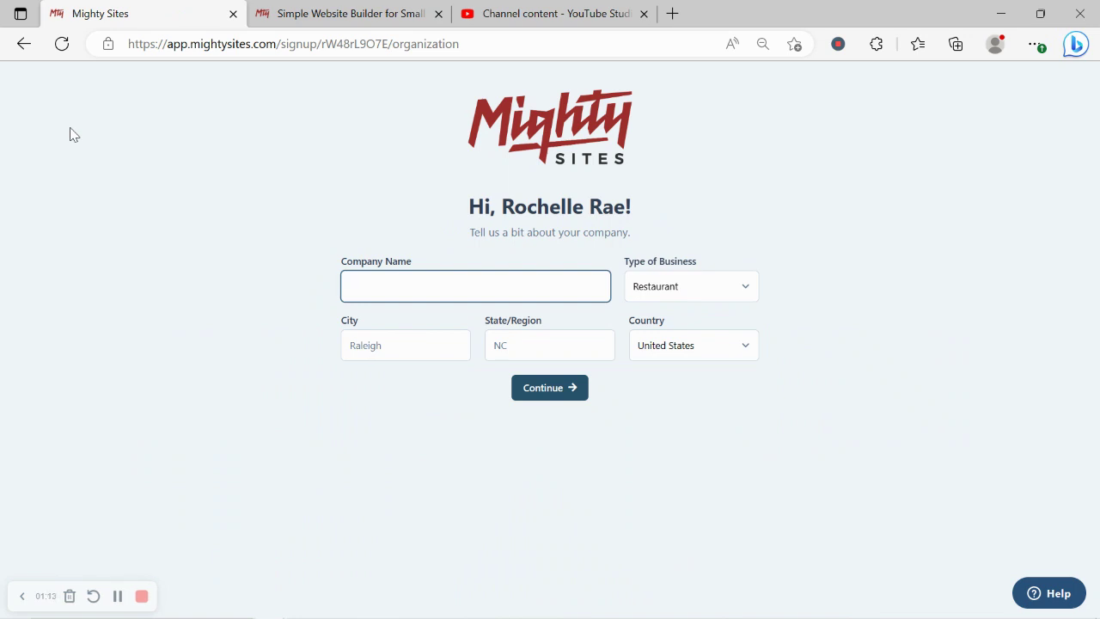
{"action": "key", "text": "Caps_Lock"}
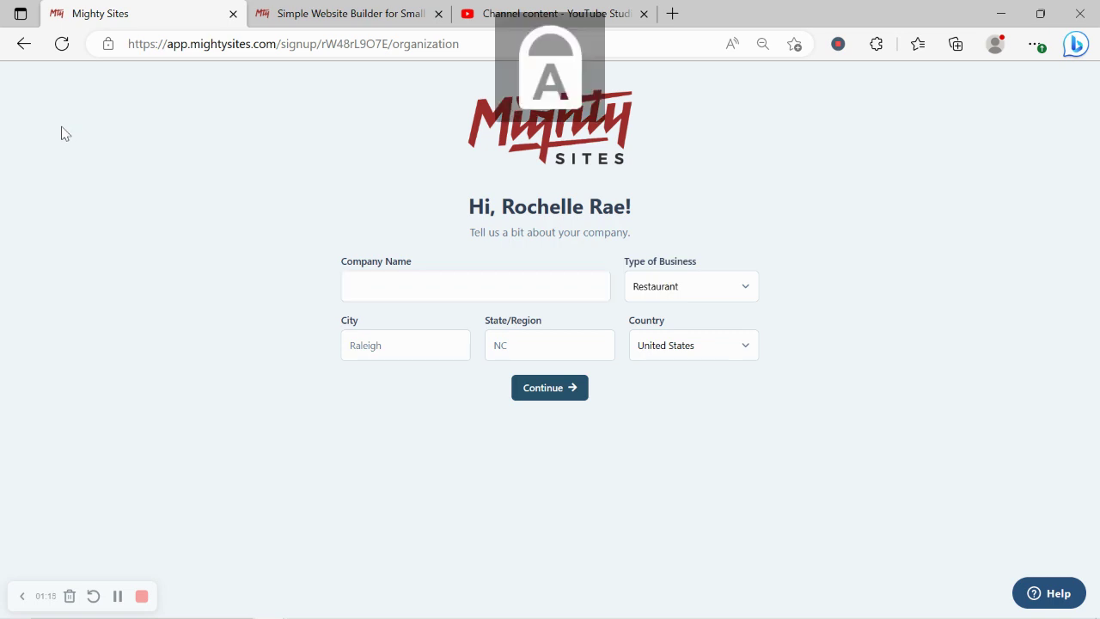
{"action": "type", "text": "R"}
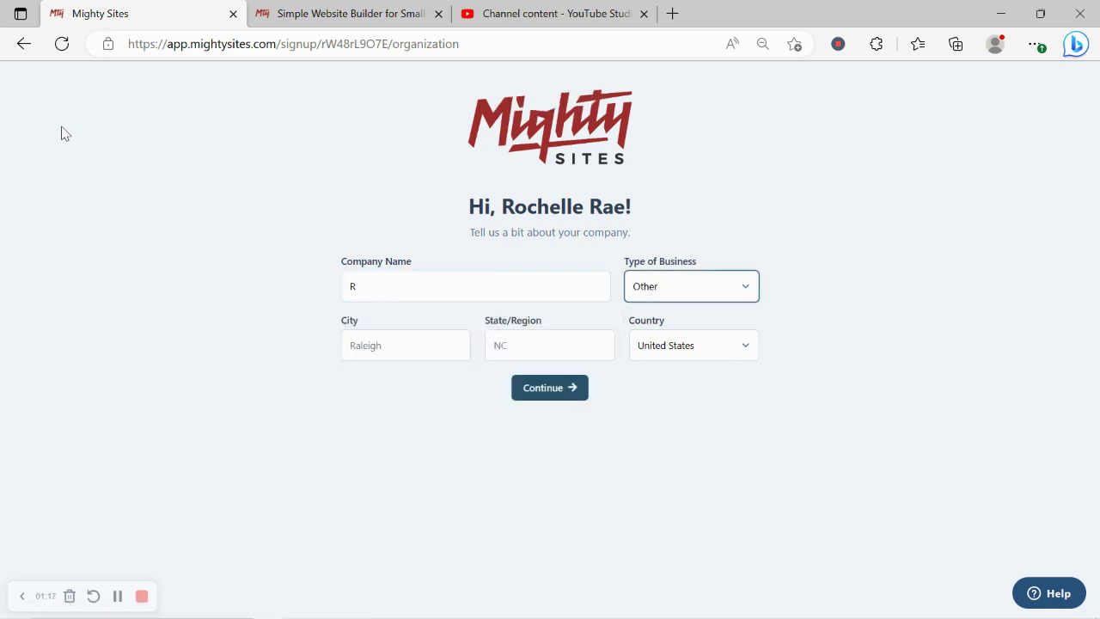
{"action": "left_click", "coordinate": [441, 287]}
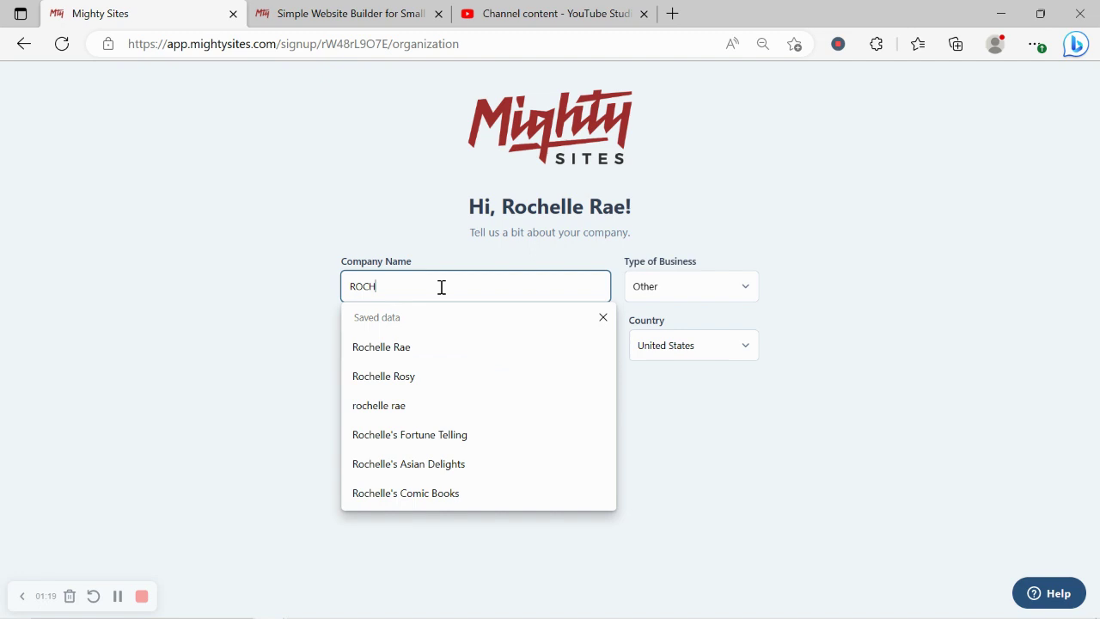
{"action": "key", "text": "Caps_Lock"}
{"action": "key", "text": "BackSpace"}
{"action": "key", "text": "BackSpace"}
{"action": "key", "text": "BackSpace"}
{"action": "type", "text": "ochelle's "}
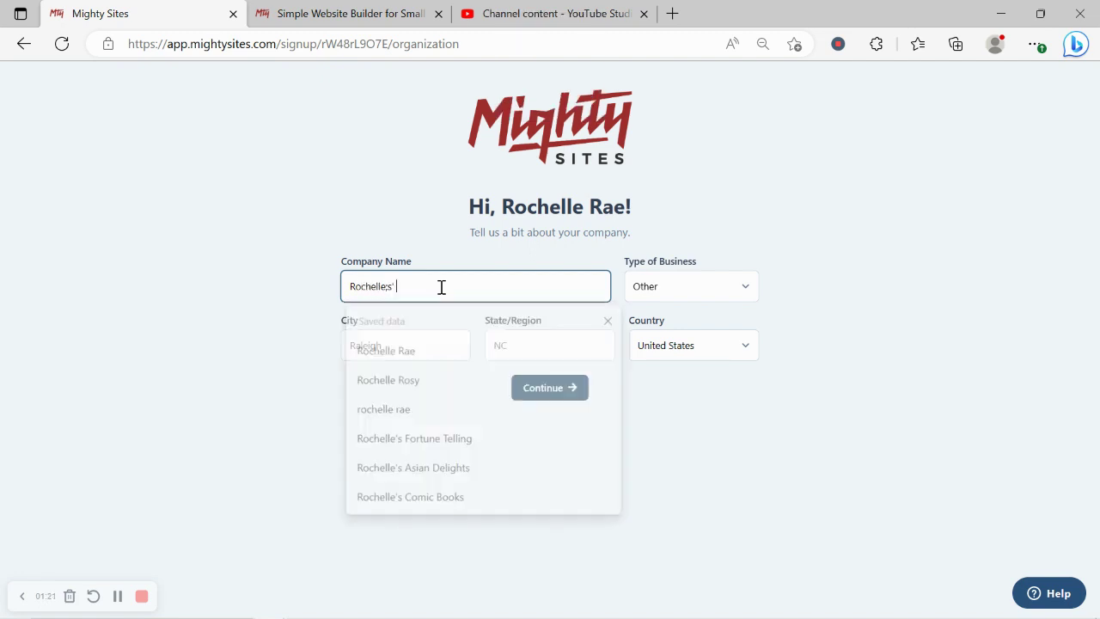
{"action": "type", "text": "Dress"}
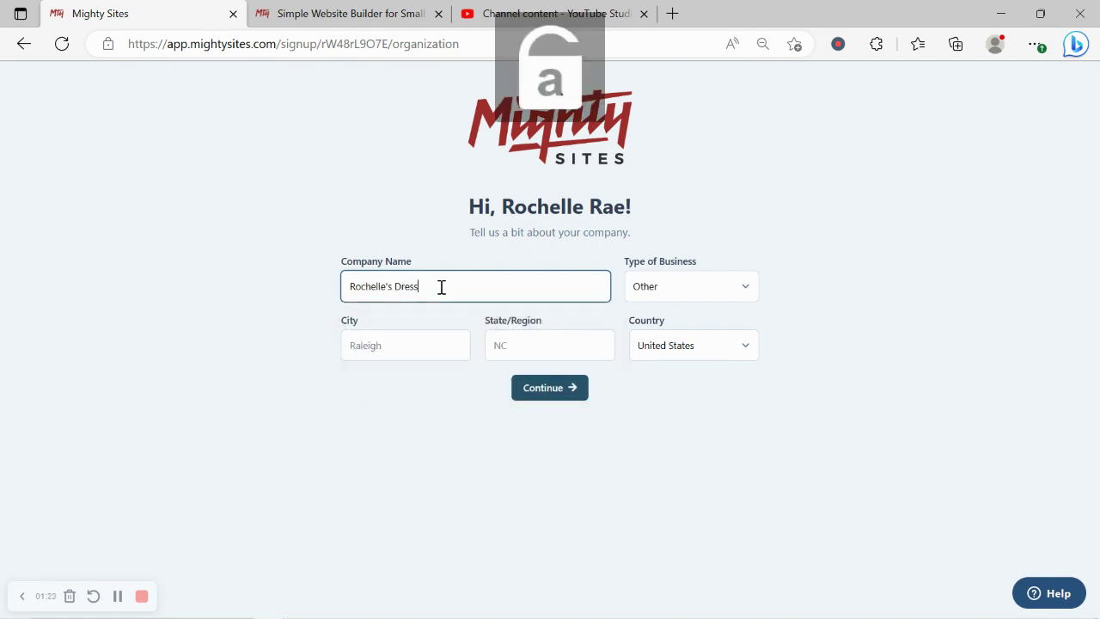
{"action": "type", "text": " Ceeations"}
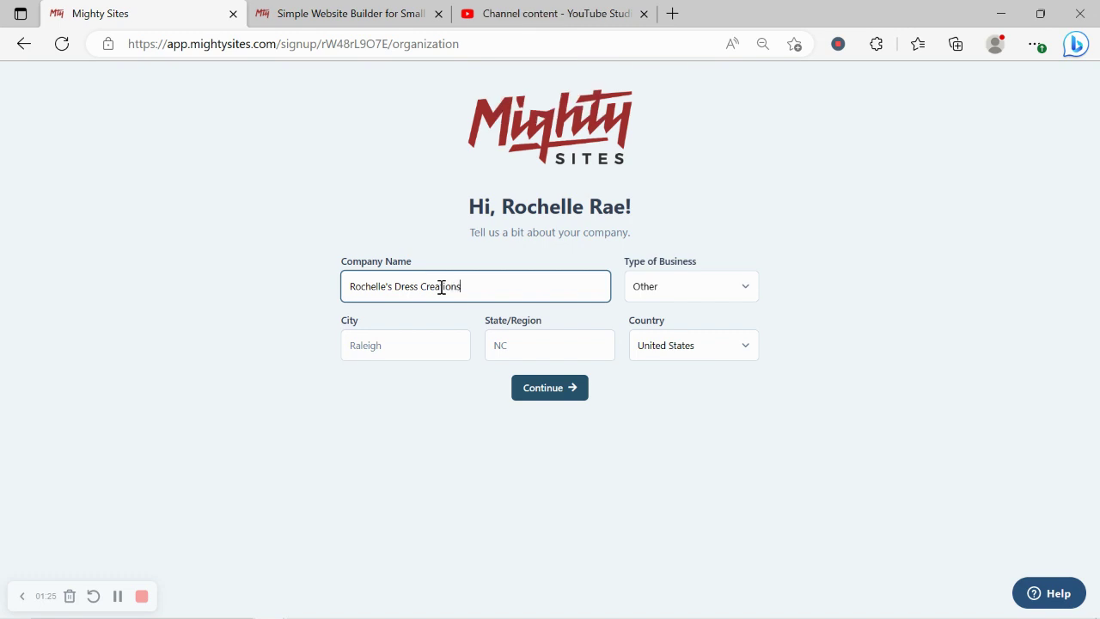
- Enter Denver, Colorado as city and state, and set business type to Service
{"action": "left_click", "coordinate": [438, 343]}
{"action": "key", "text": "Caps_Lock"}
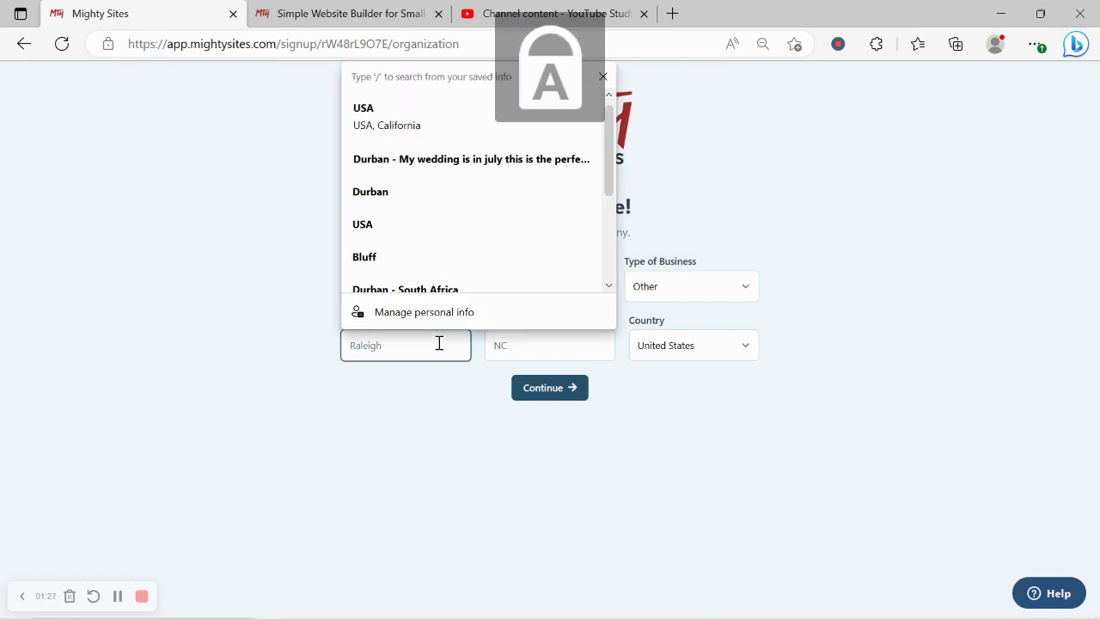
{"action": "type", "text": "D"}
{"action": "key", "text": "Caps_Lock"}
{"action": "type", "text": "enver"}
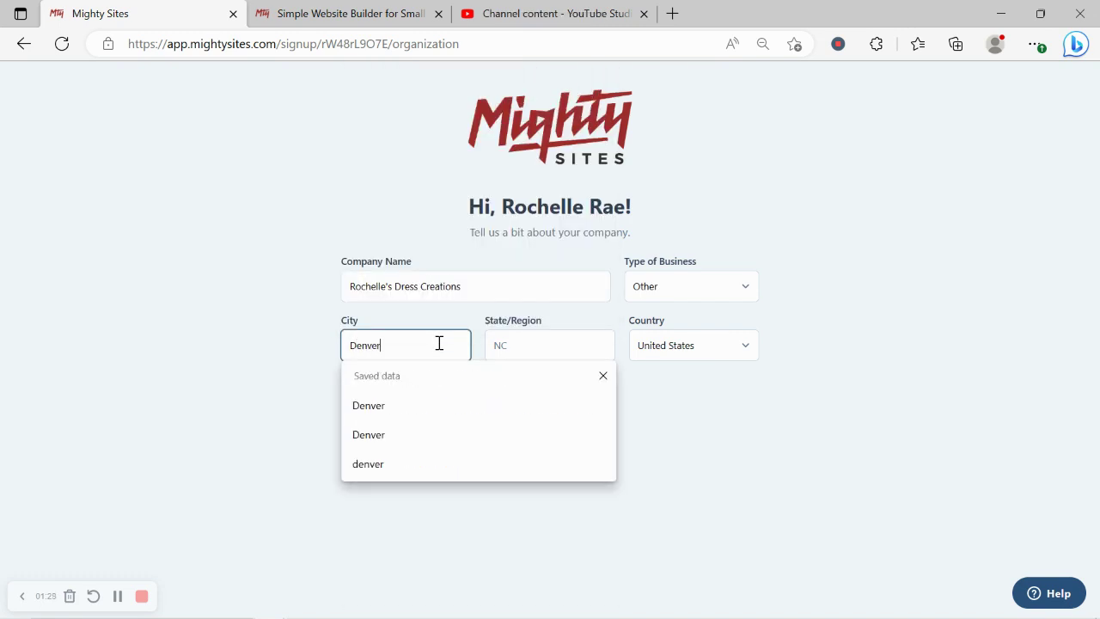
{"action": "left_click", "coordinate": [502, 344]}
{"action": "key", "text": "Caps_Lock"}
{"action": "type", "text": "C"}
{"action": "key", "text": "Caps_Lock"}
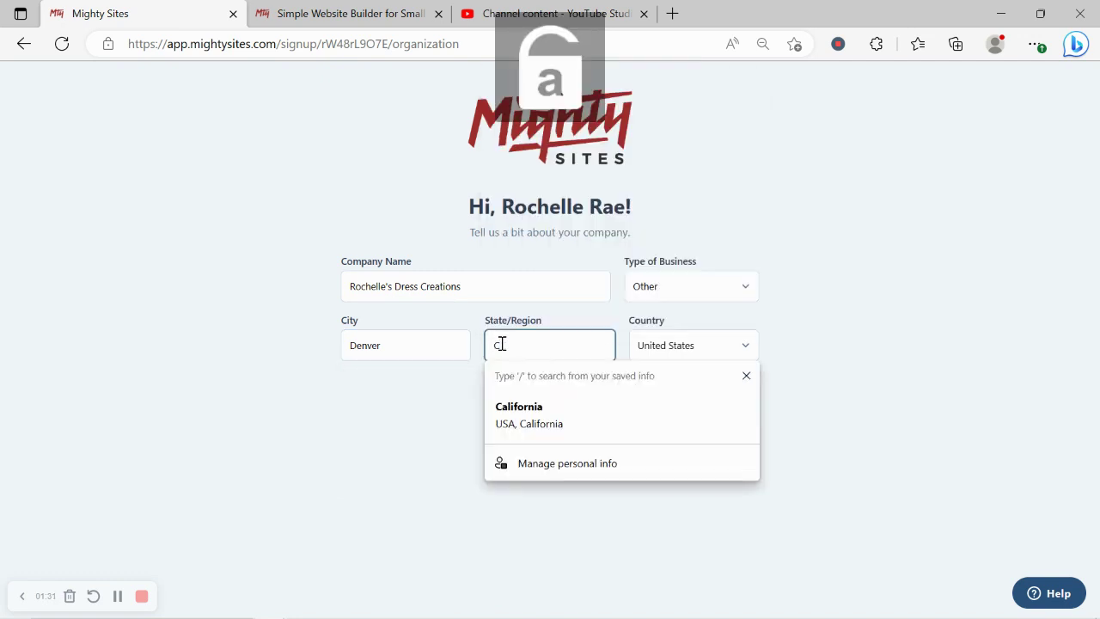
{"action": "type", "text": "olor"}
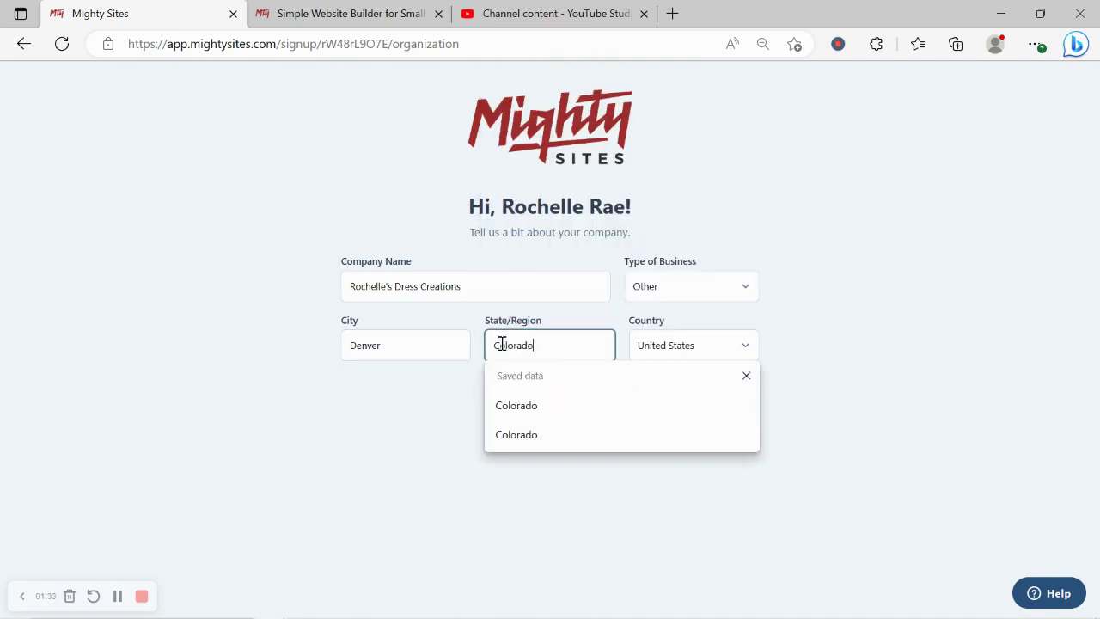
{"action": "type", "text": "ado"}
{"action": "left_click", "coordinate": [684, 292]}
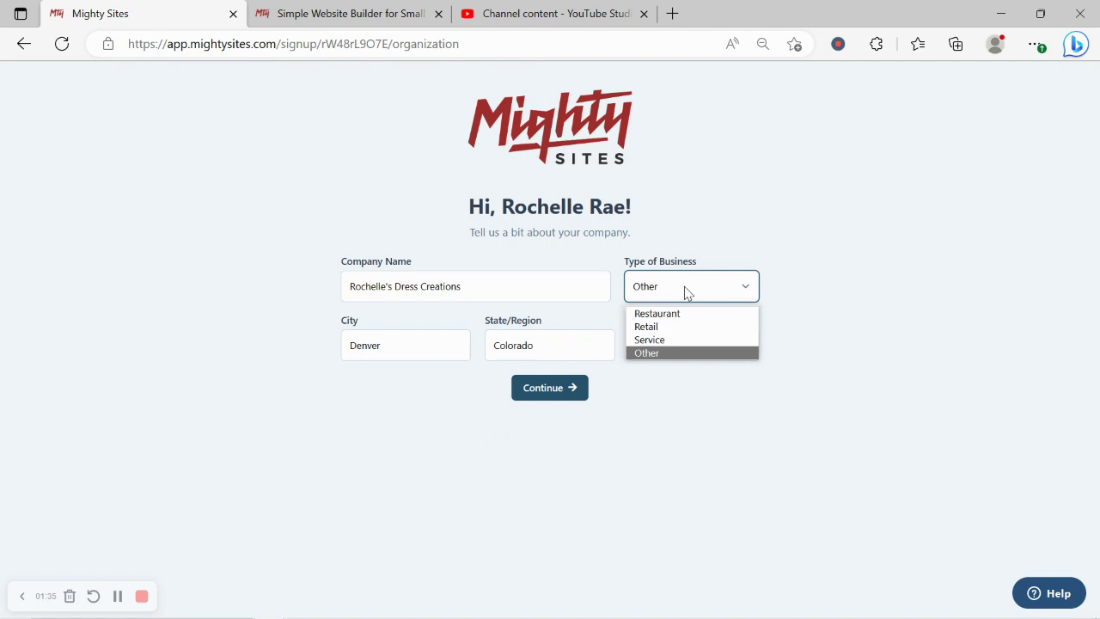
{"action": "left_click", "coordinate": [709, 344]}
- Submit the company details and scroll the generated site down to About Us
{"action": "left_click", "coordinate": [526, 393]}
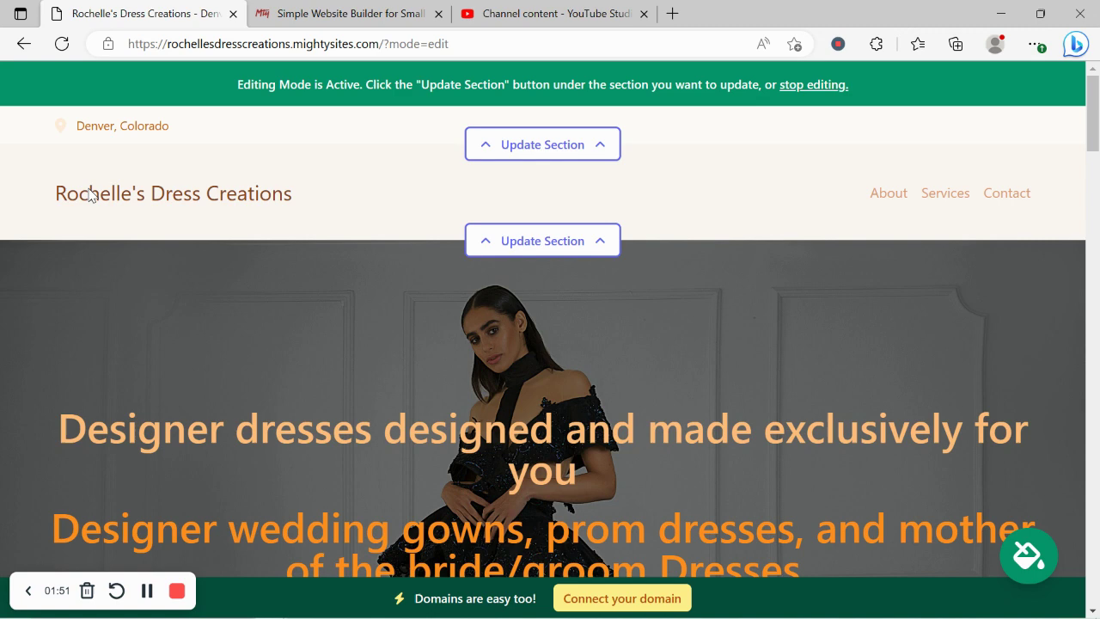
{"action": "scroll", "coordinate": [88, 194], "scroll_direction": "down", "scroll_amount": 4}
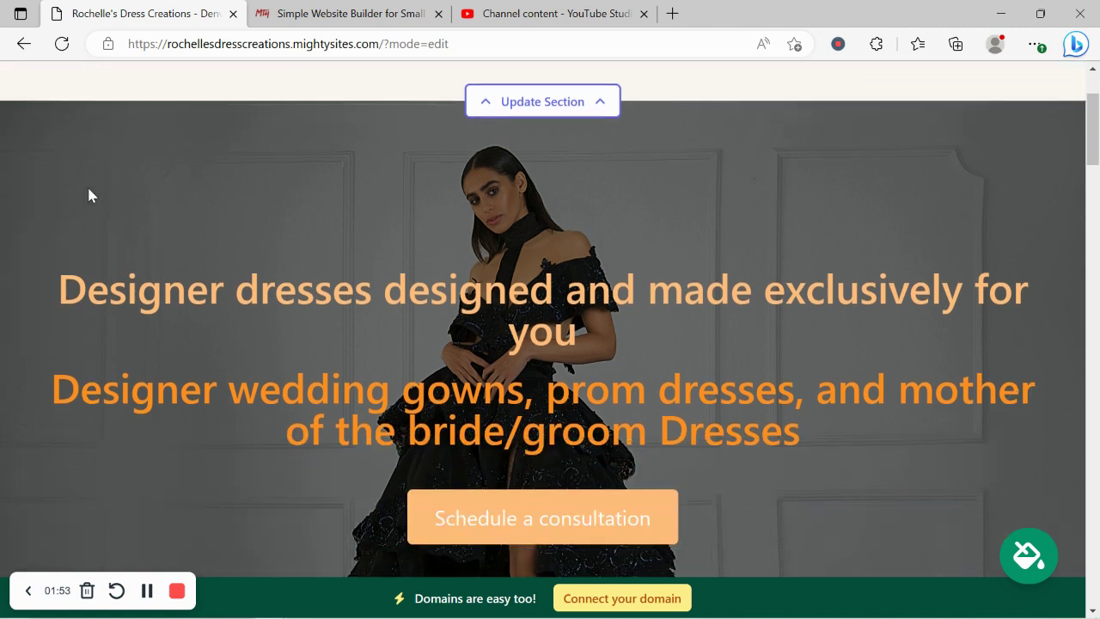
{"action": "scroll", "coordinate": [89, 194], "scroll_direction": "down", "scroll_amount": 7}
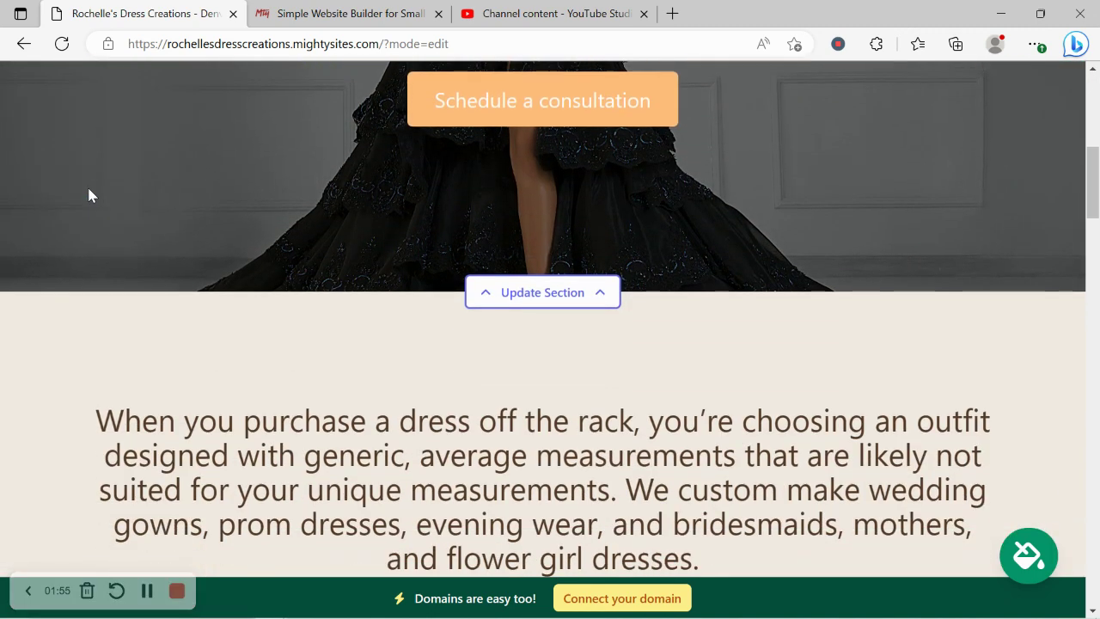
{"action": "scroll", "coordinate": [89, 194], "scroll_direction": "down", "scroll_amount": 1}
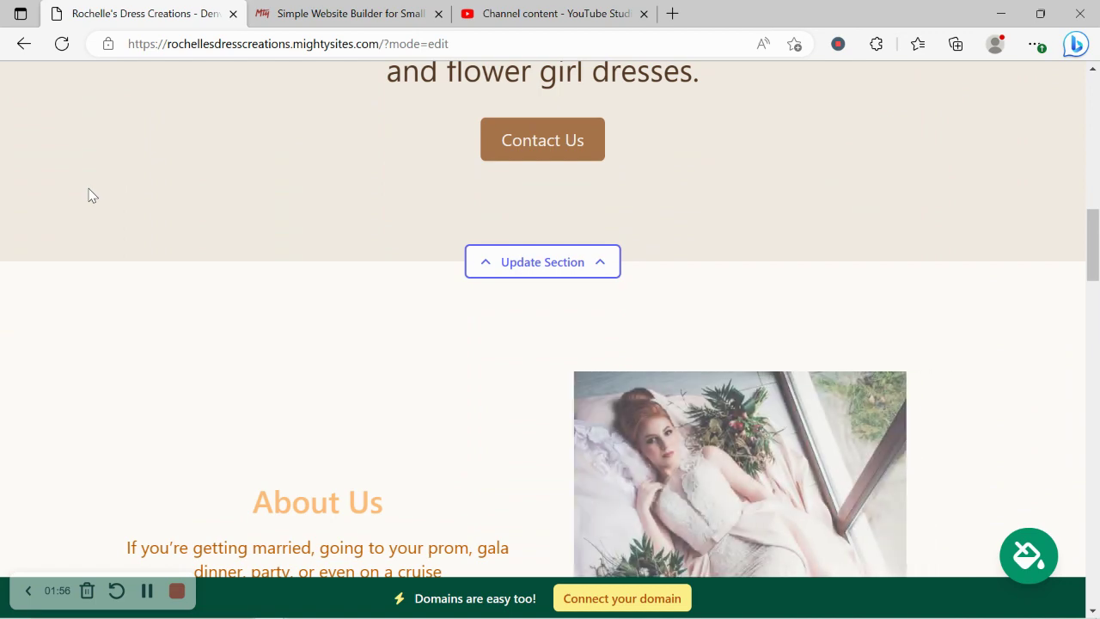
{"action": "scroll", "coordinate": [88, 192], "scroll_direction": "down", "scroll_amount": 4}
{"action": "left_click_drag", "start_coordinate": [194, 135], "coordinate": [472, 368]}
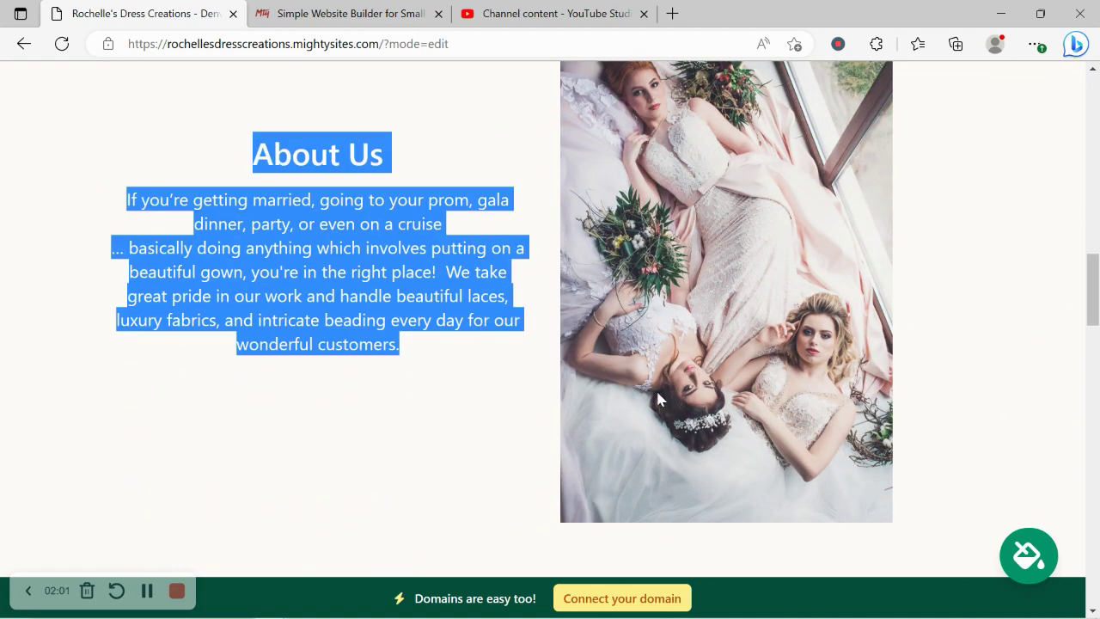
{"action": "left_click", "coordinate": [966, 285]}
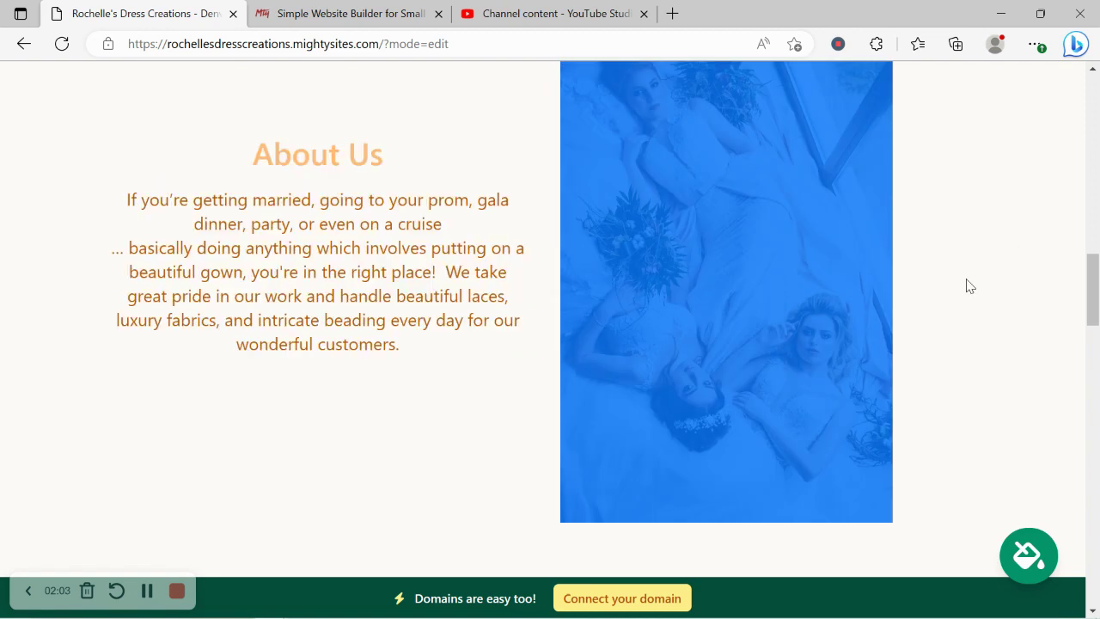
- Scroll on through the Services and custom-made dress sections
{"action": "scroll", "coordinate": [395, 378], "scroll_direction": "down", "scroll_amount": 4}
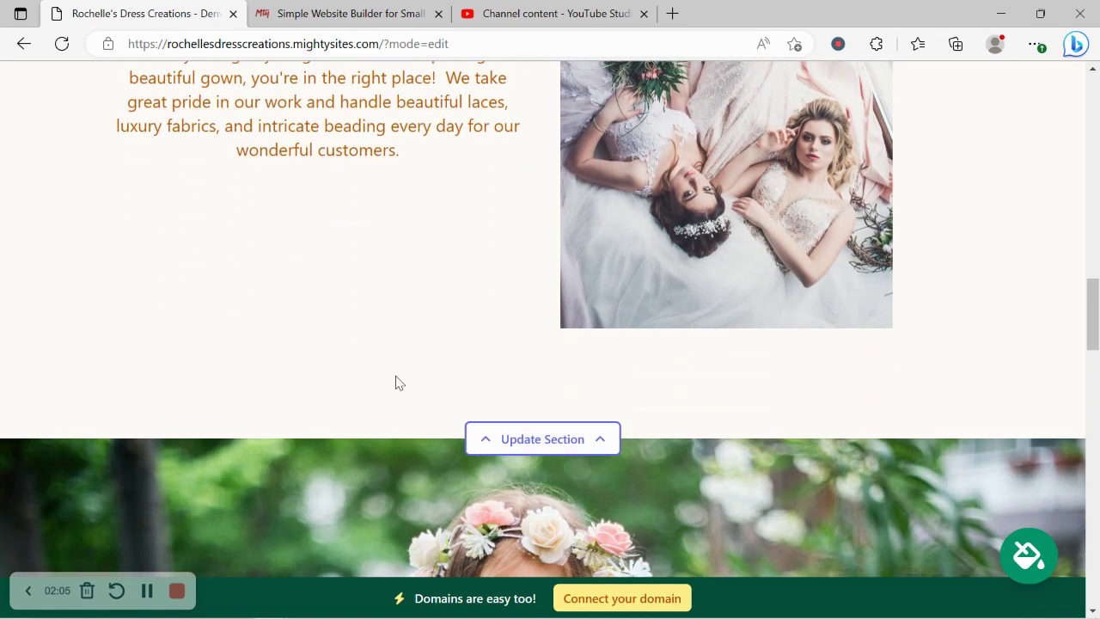
{"action": "scroll", "coordinate": [395, 378], "scroll_direction": "down", "scroll_amount": 3}
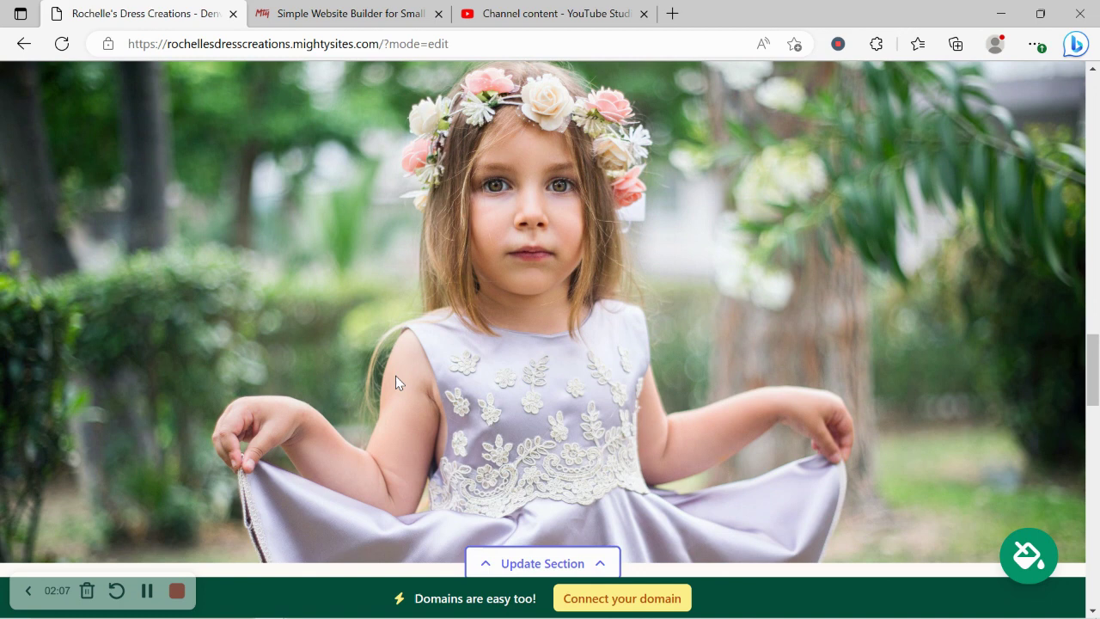
{"action": "scroll", "coordinate": [395, 382], "scroll_direction": "down", "scroll_amount": 1}
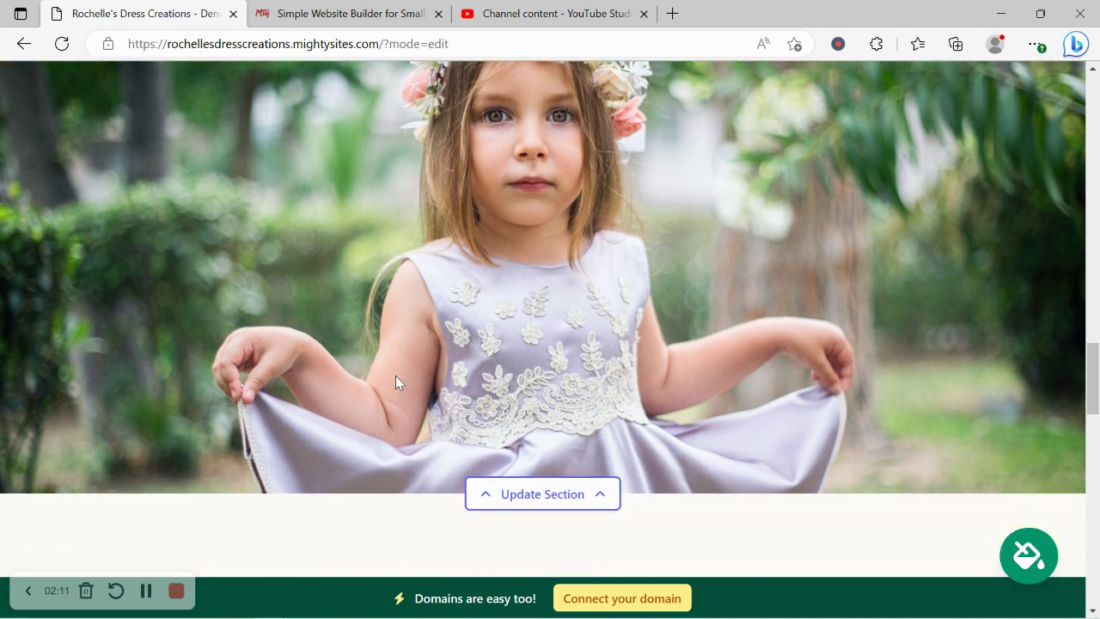
{"action": "scroll", "coordinate": [397, 383], "scroll_direction": "down", "scroll_amount": 3}
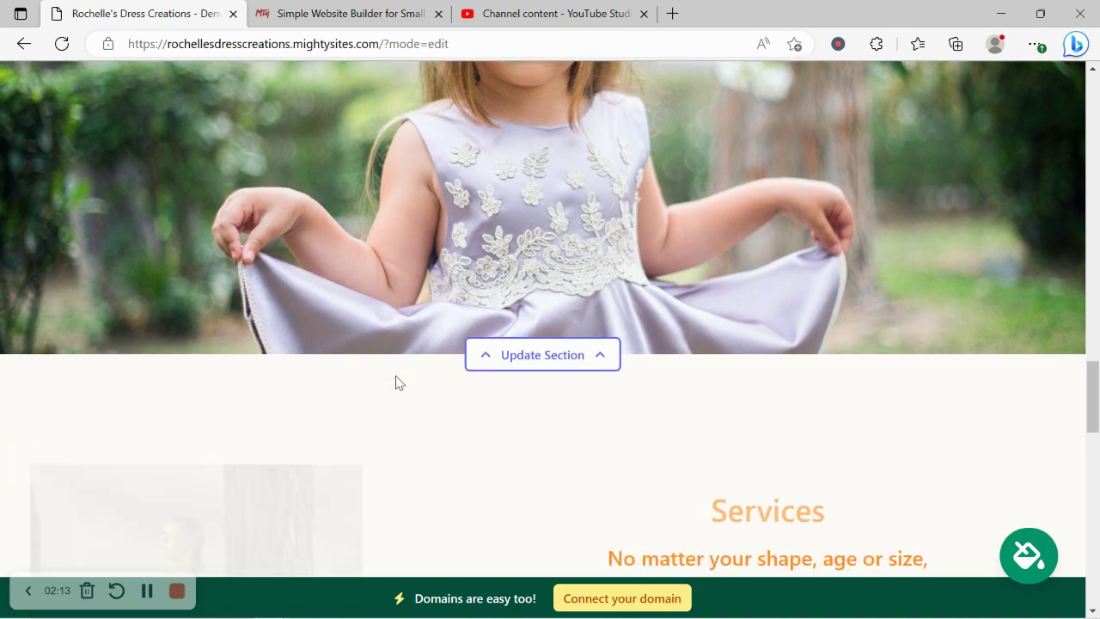
{"action": "scroll", "coordinate": [397, 382], "scroll_direction": "down", "scroll_amount": 1}
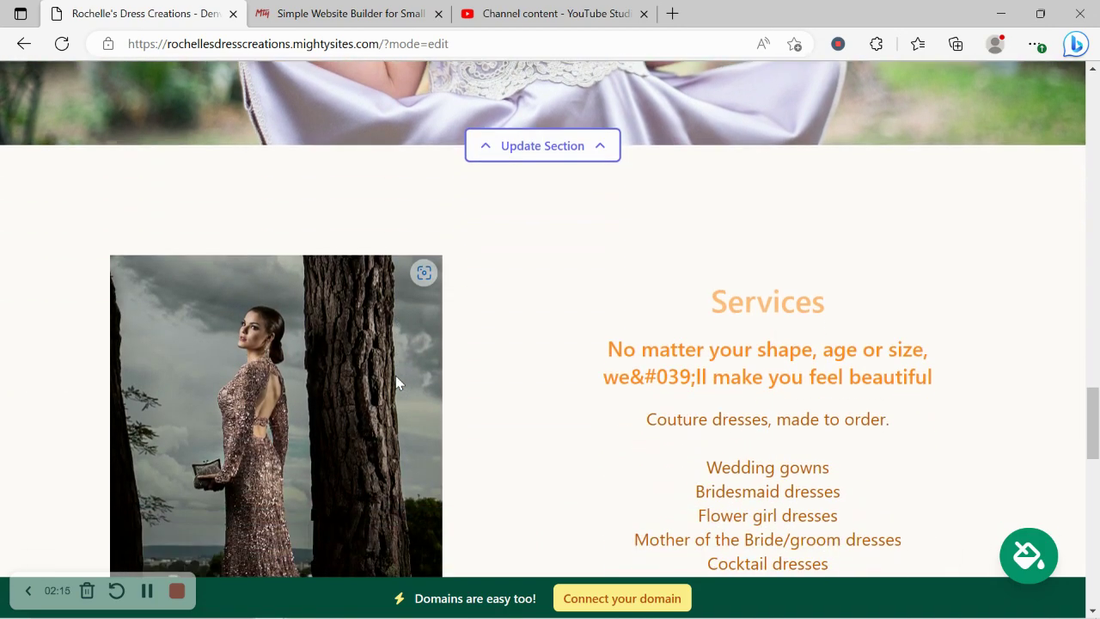
{"action": "scroll", "coordinate": [396, 383], "scroll_direction": "down", "scroll_amount": 2}
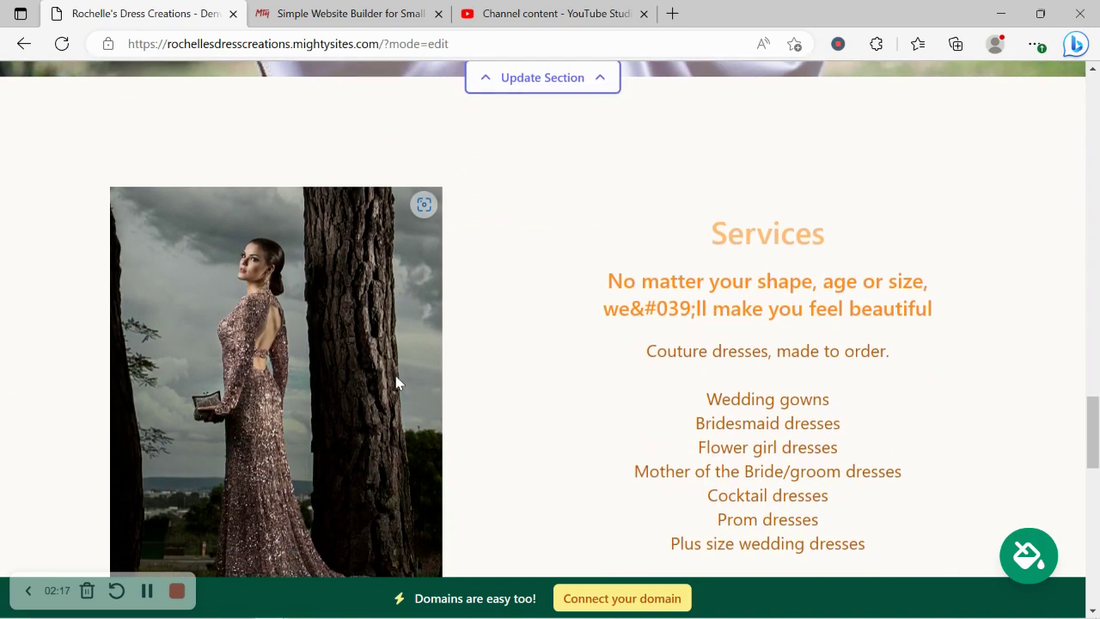
{"action": "left_click_drag", "start_coordinate": [576, 215], "coordinate": [874, 524]}
{"action": "left_click", "coordinate": [554, 424]}
{"action": "scroll", "coordinate": [554, 424], "scroll_direction": "down", "scroll_amount": 9}
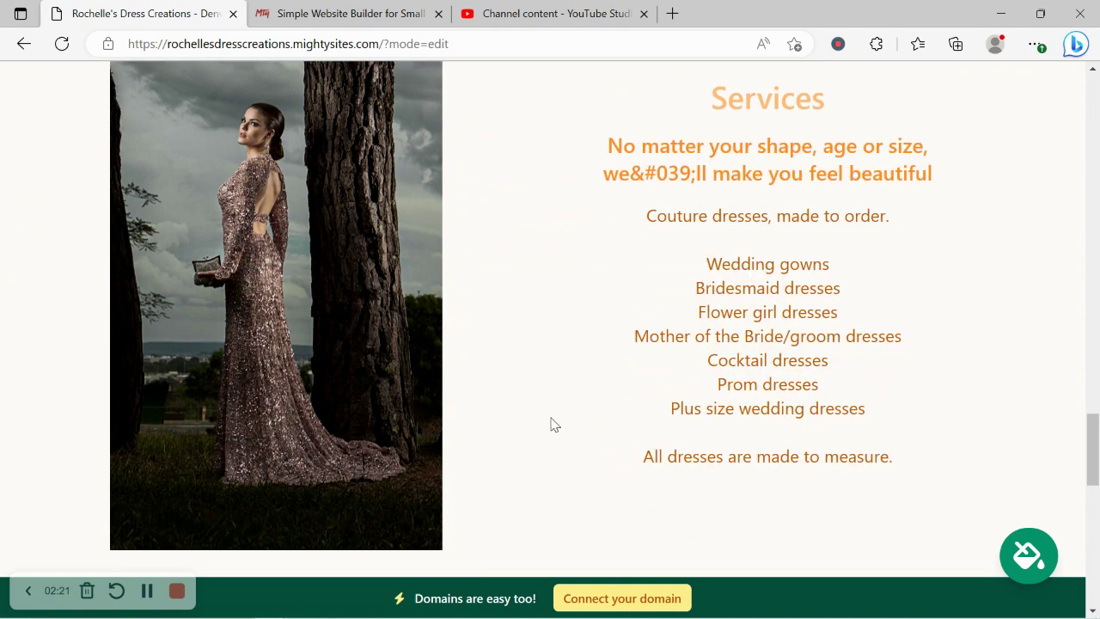
- Scroll back up to the top of the site
{"action": "scroll", "coordinate": [554, 424], "scroll_direction": "up", "scroll_amount": 6}
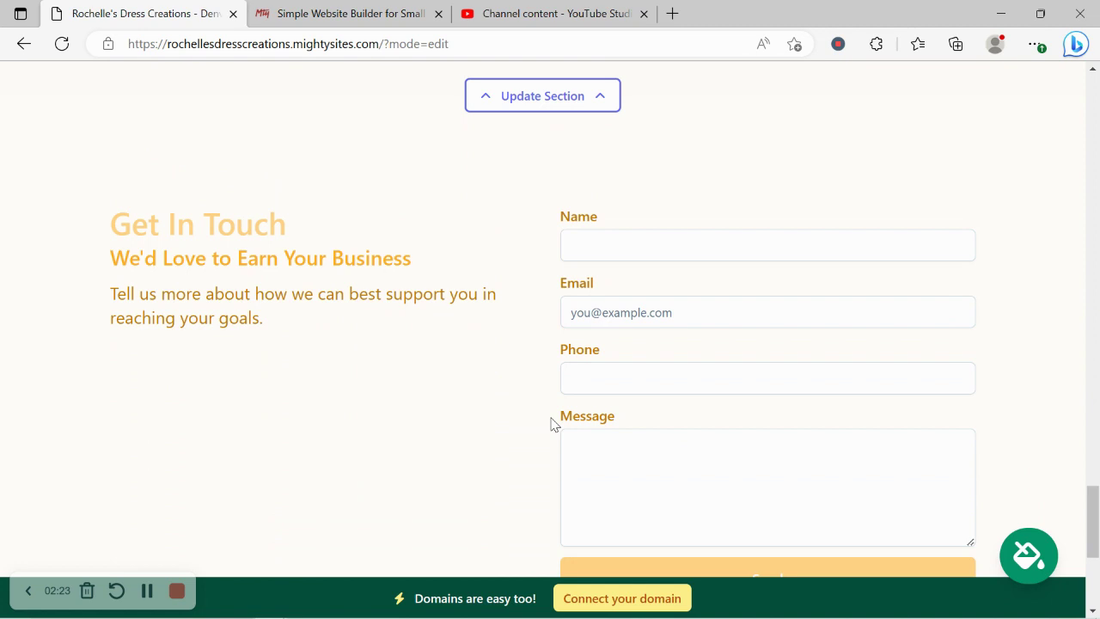
{"action": "scroll", "coordinate": [554, 425], "scroll_direction": "up", "scroll_amount": 6}
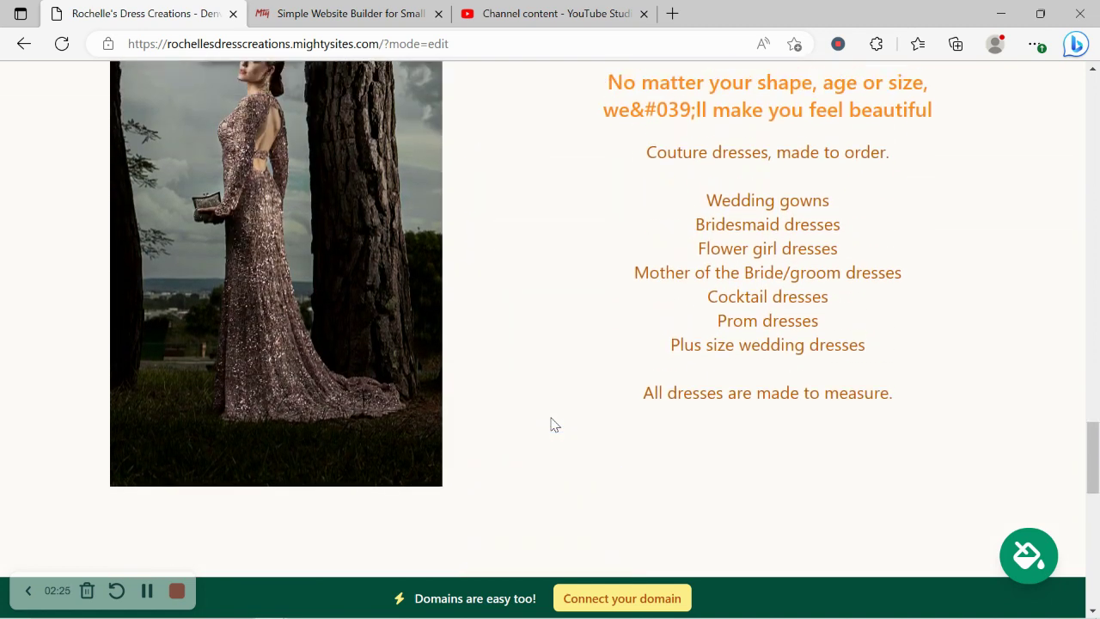
{"action": "scroll", "coordinate": [554, 424], "scroll_direction": "up", "scroll_amount": 6}
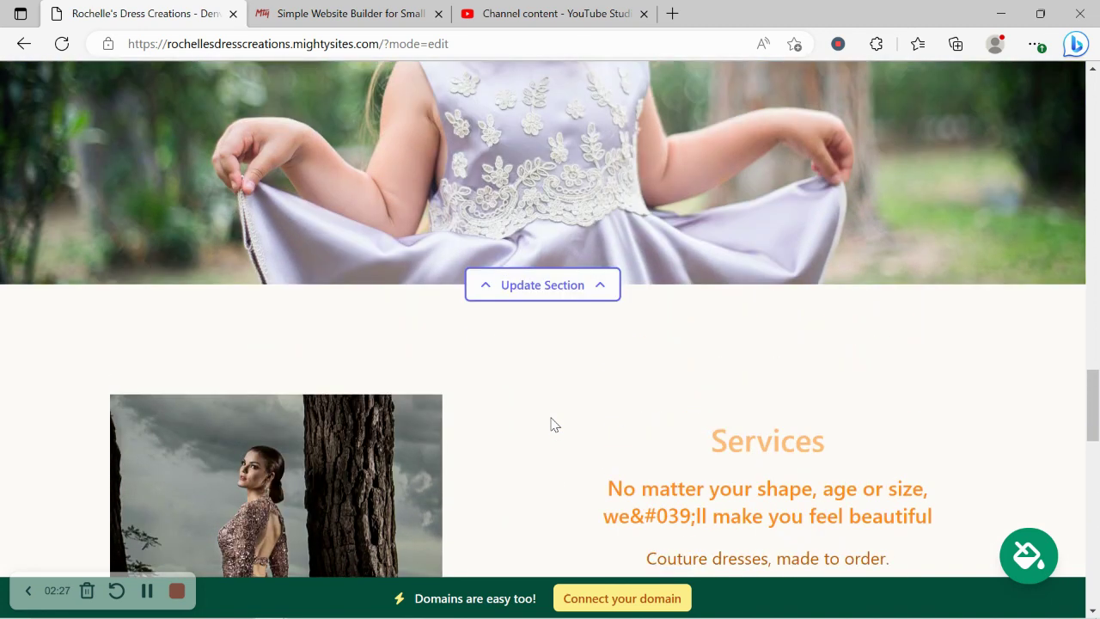
{"action": "scroll", "coordinate": [555, 424], "scroll_direction": "up", "scroll_amount": 7}
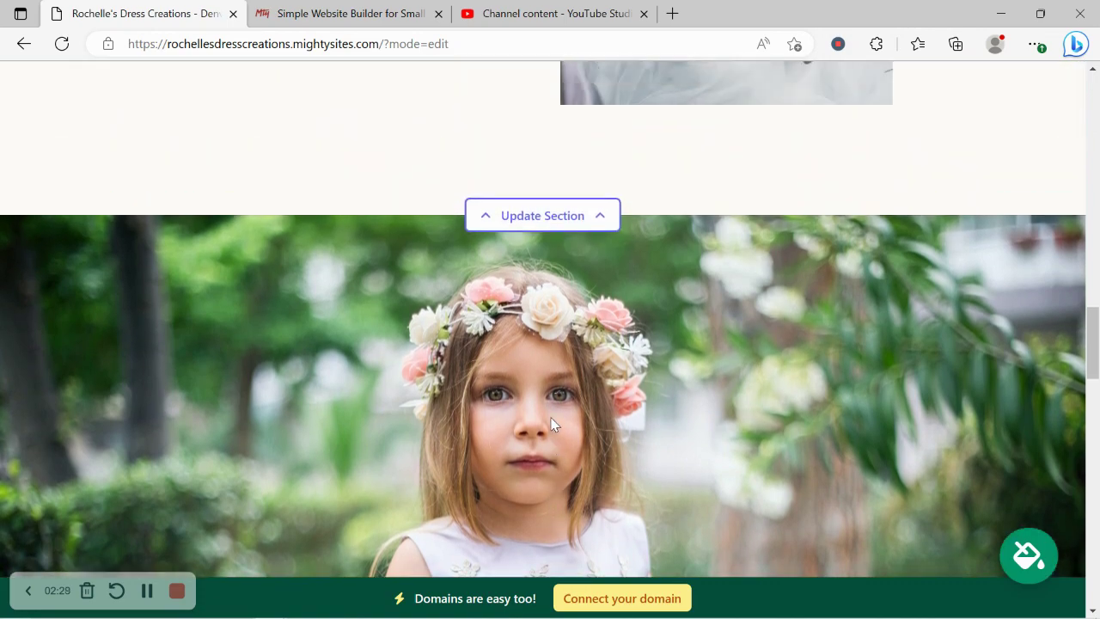
{"action": "scroll", "coordinate": [554, 425], "scroll_direction": "up", "scroll_amount": 1}
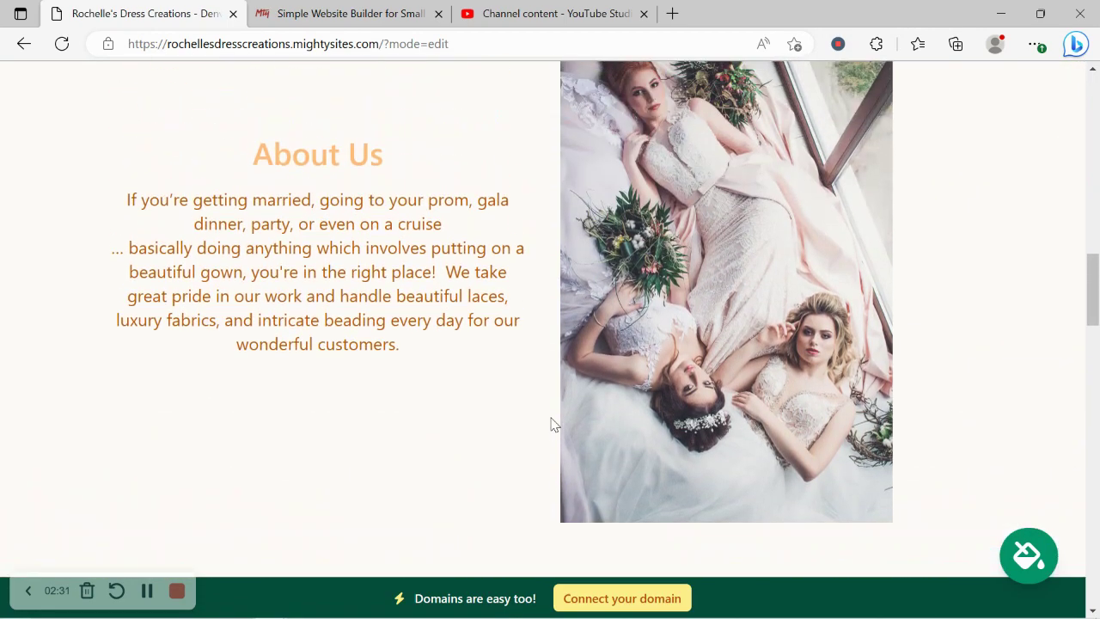
{"action": "scroll", "coordinate": [554, 425], "scroll_direction": "up", "scroll_amount": 5}
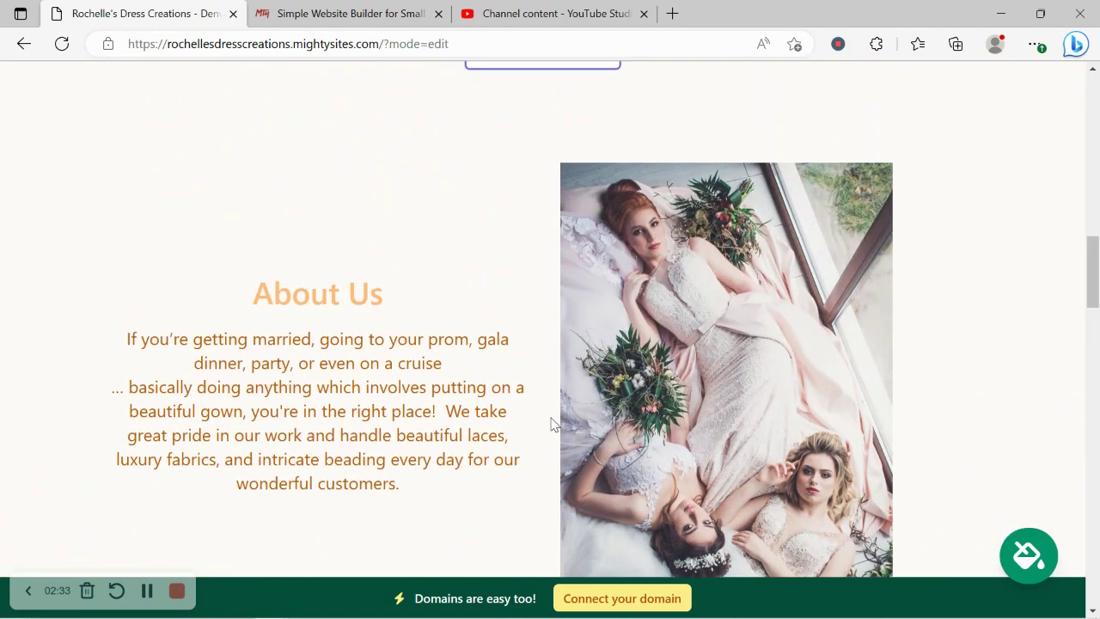
{"action": "scroll", "coordinate": [554, 425], "scroll_direction": "up", "scroll_amount": 5}
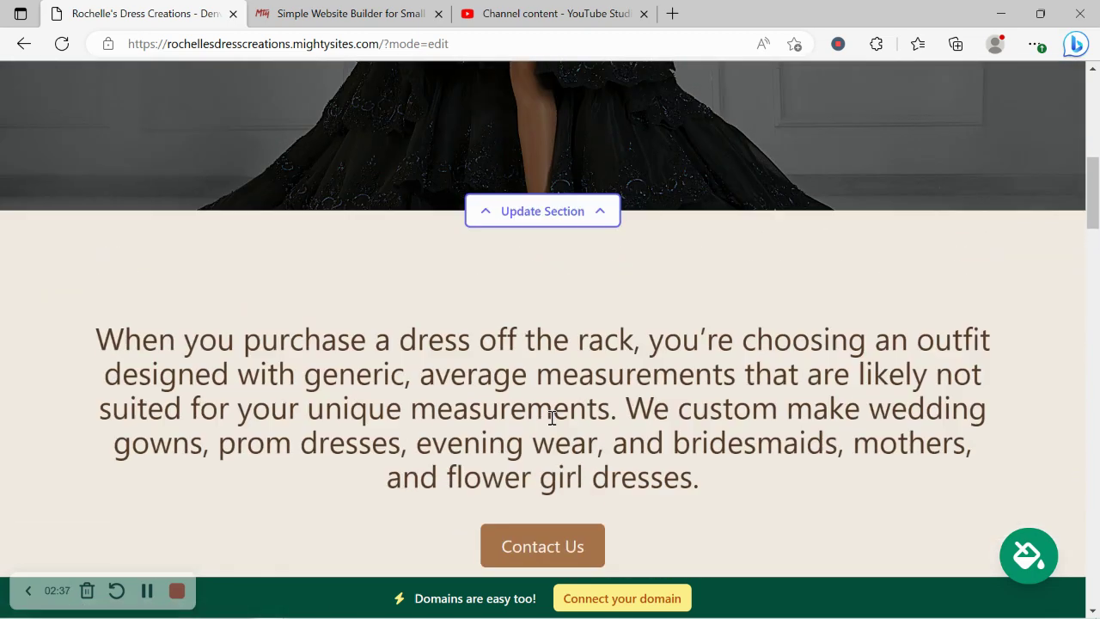
{"action": "scroll", "coordinate": [551, 419], "scroll_direction": "up", "scroll_amount": 6}
{"action": "scroll", "coordinate": [550, 424], "scroll_direction": "up", "scroll_amount": 3}
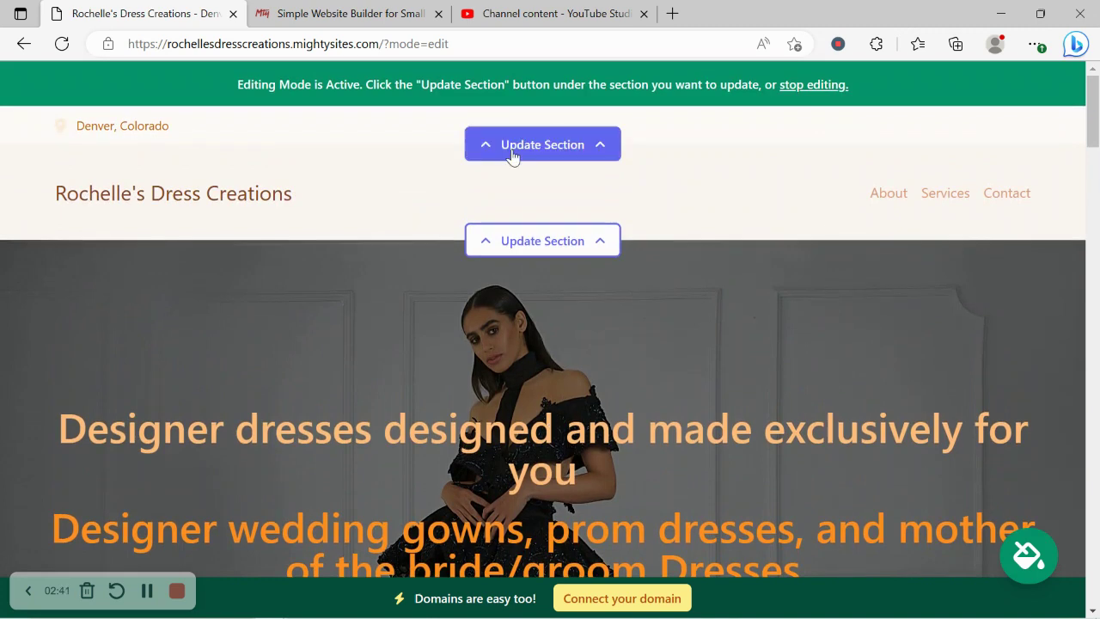
- Add the organization email, shown on the site, and the phone number
{"action": "left_click", "coordinate": [571, 147]}
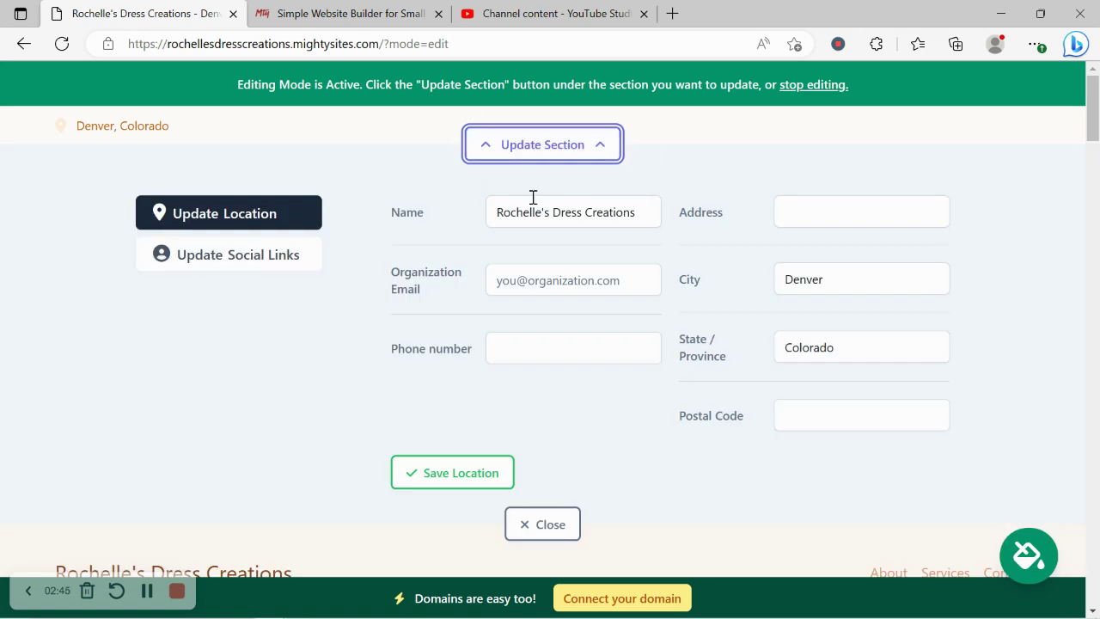
{"action": "left_click", "coordinate": [564, 280]}
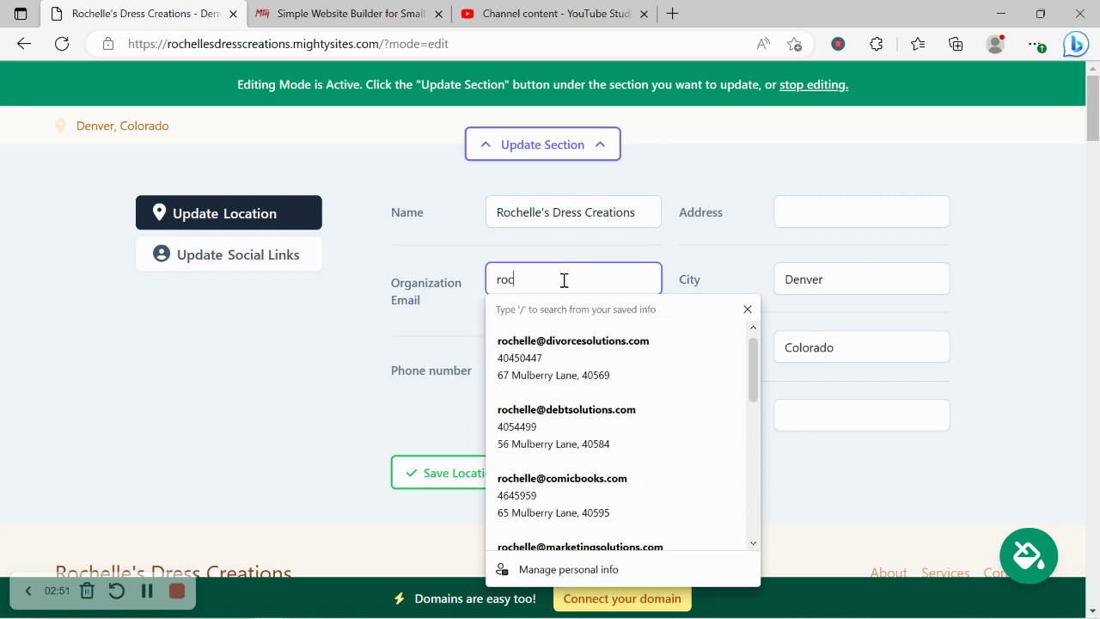
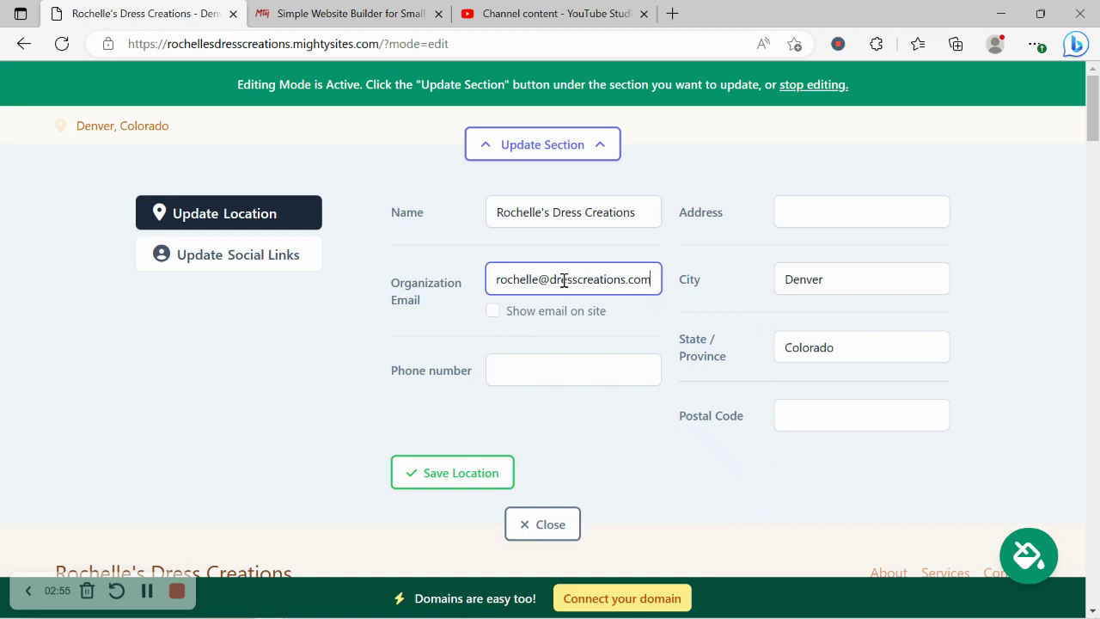
{"action": "left_click", "coordinate": [492, 311]}
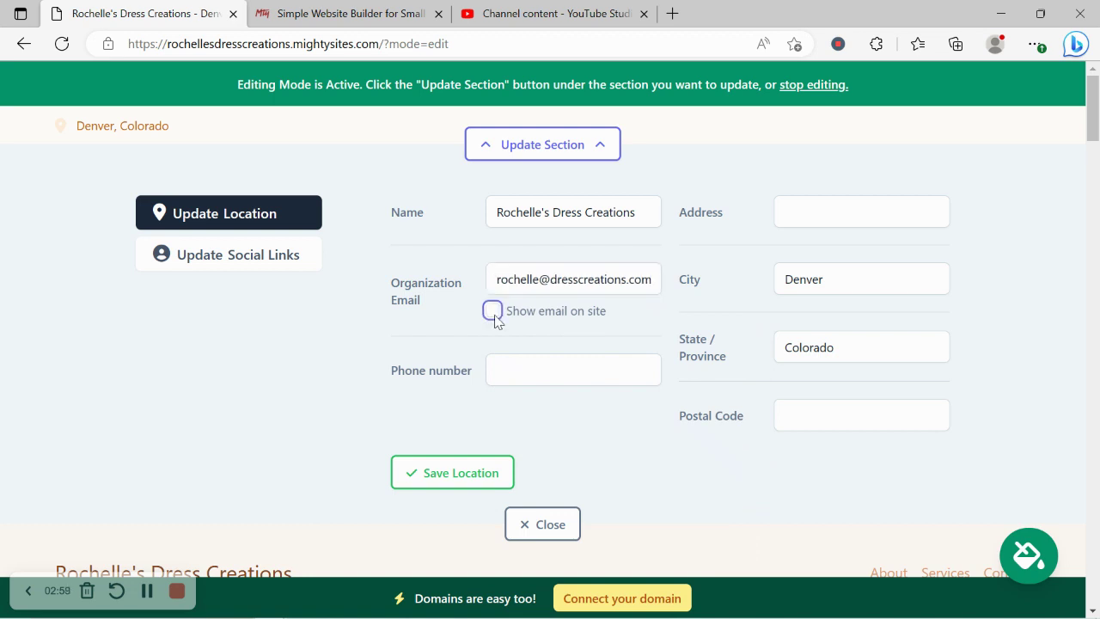
{"action": "left_click", "coordinate": [567, 383]}
{"action": "type", "text": "454-9870"}
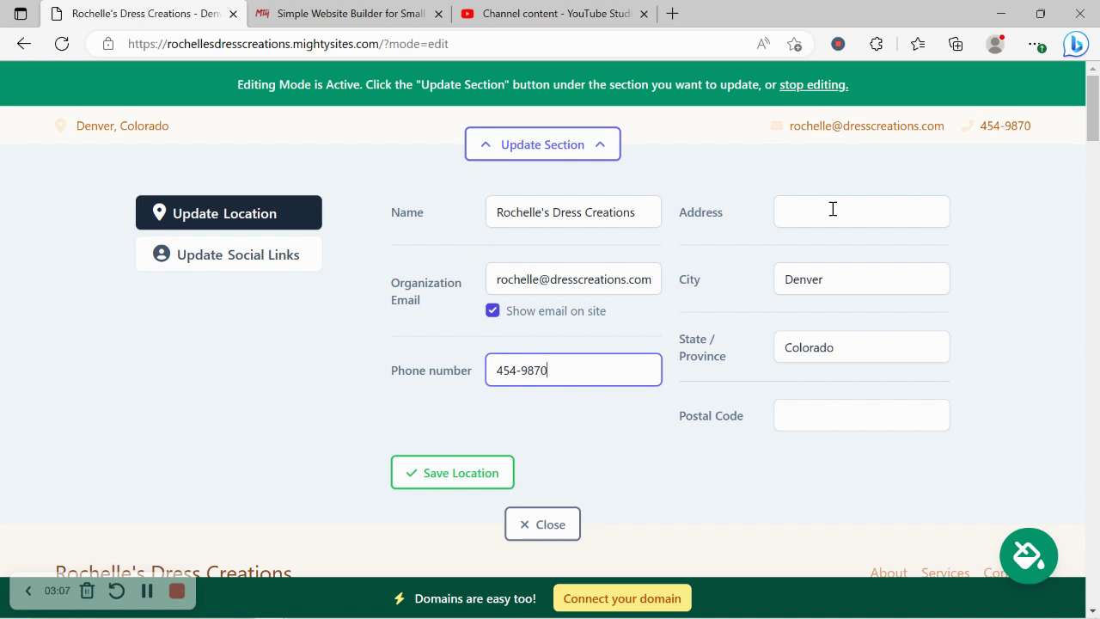
- Enter the business street address and postal code in the location form
{"action": "left_click", "coordinate": [832, 211]}
{"action": "key", "text": "Caps_Lock"}
{"action": "key", "text": "Caps_Lock"}
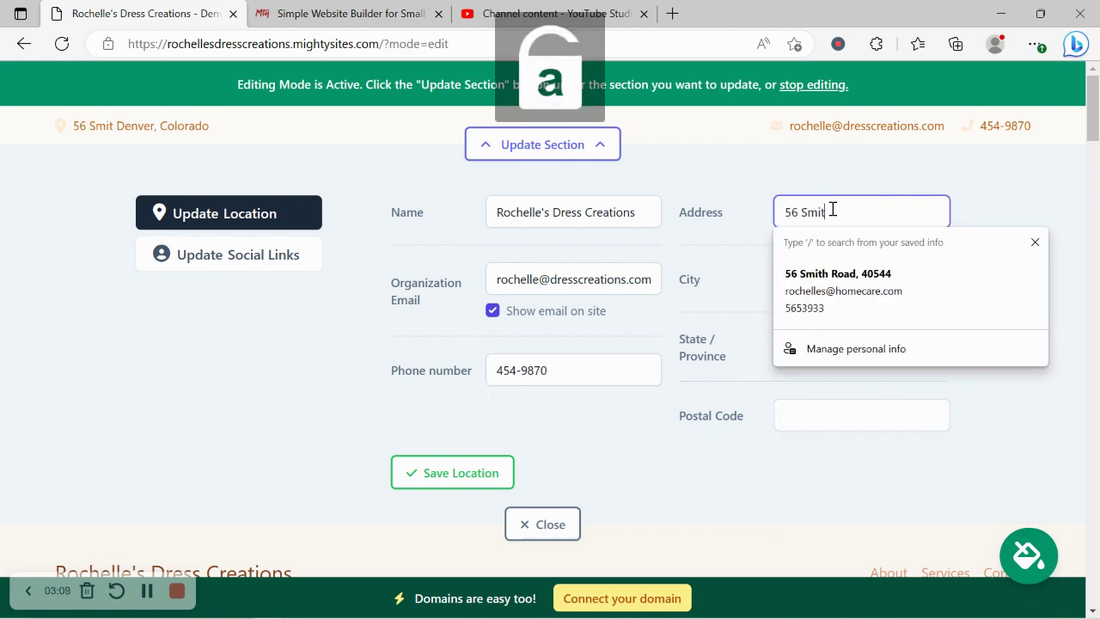
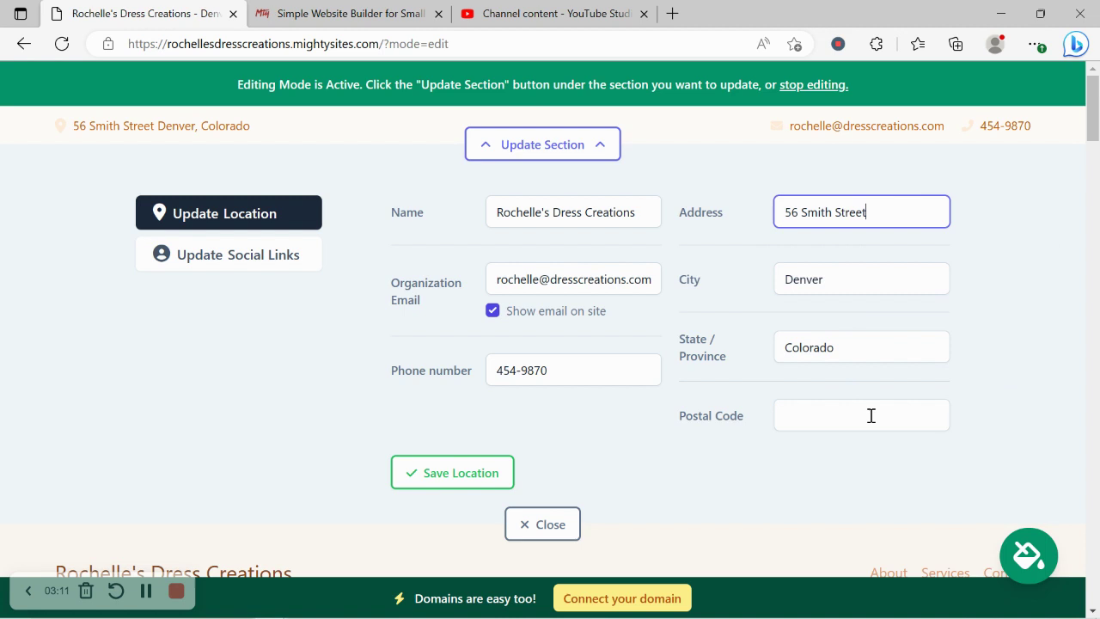
{"action": "left_click", "coordinate": [870, 415]}
{"action": "type", "text": "4056"}
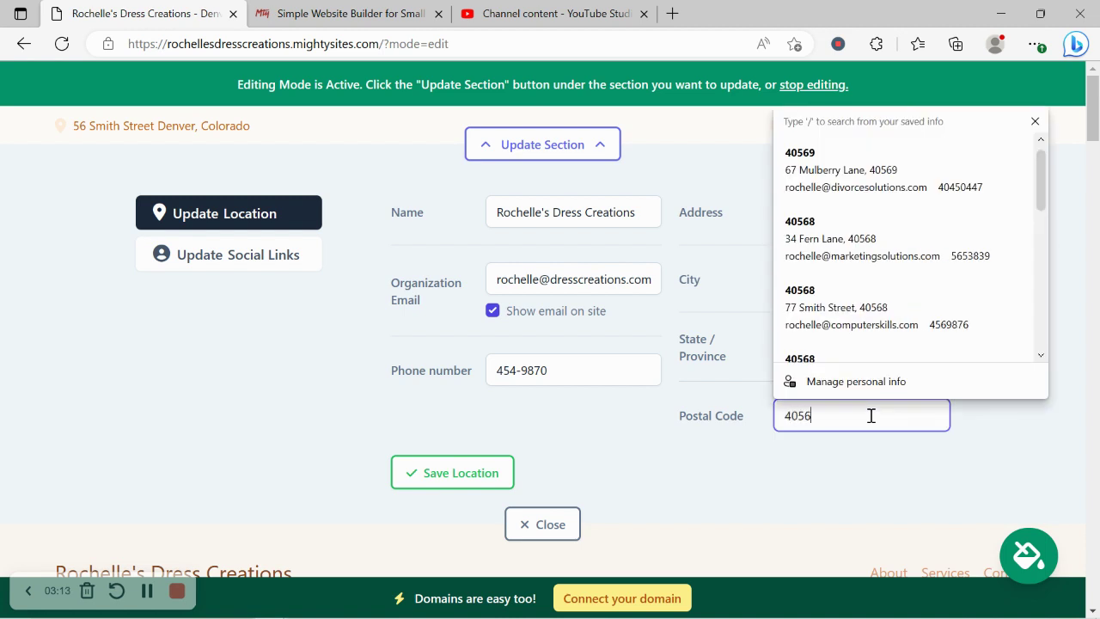
{"action": "type", "text": "90"}
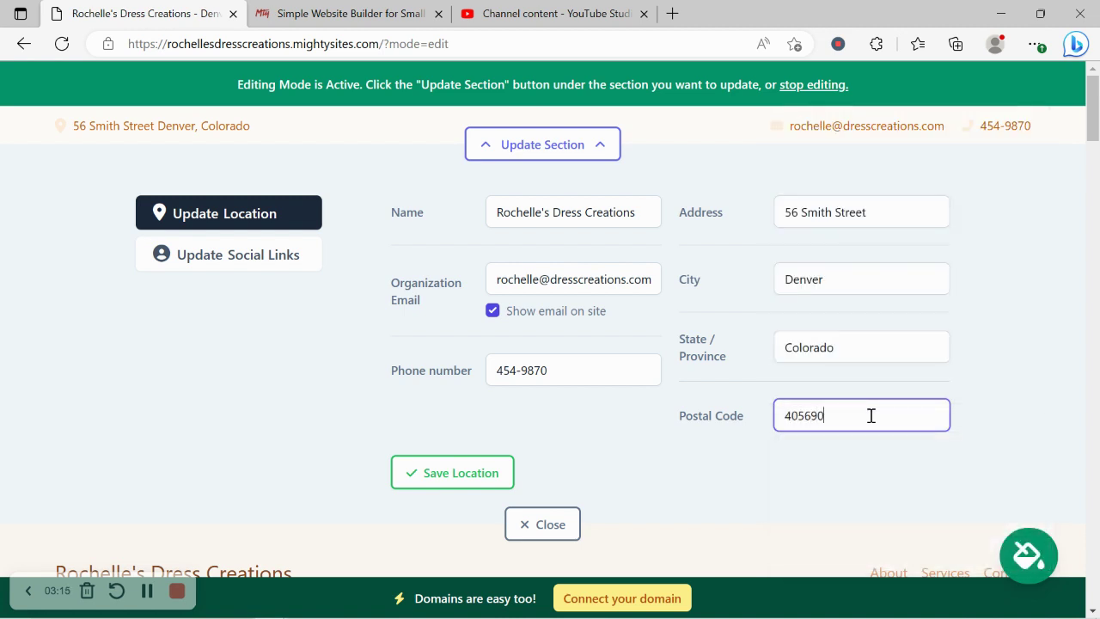
- Save the location details and close the Google Maps tab that opened
{"action": "left_click", "coordinate": [472, 484]}
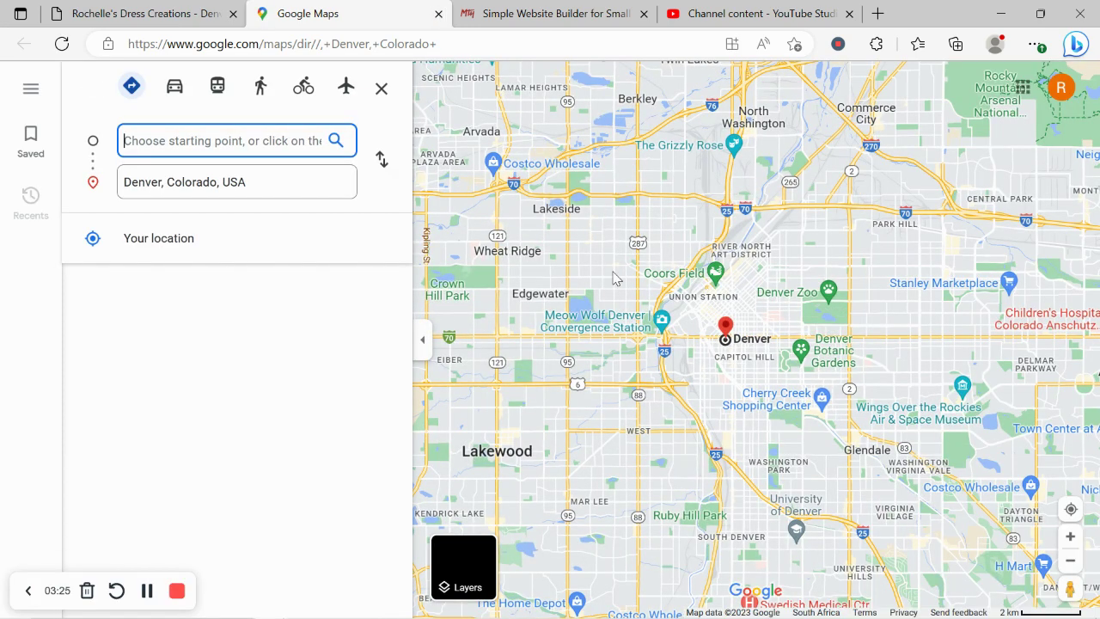
{"action": "left_click", "coordinate": [146, 14]}
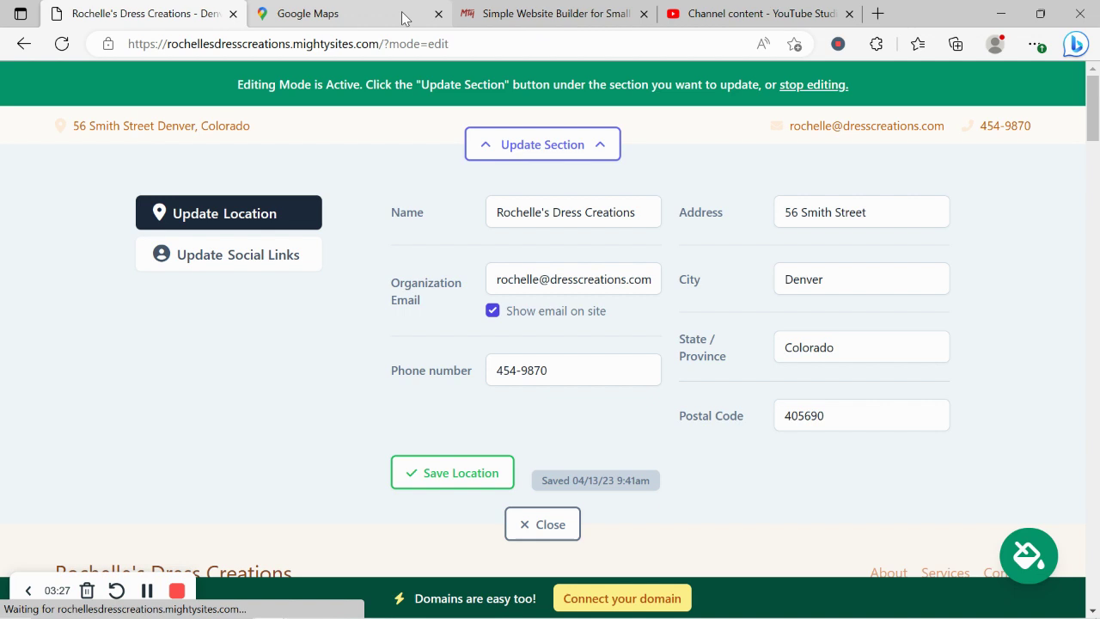
- Enter the Instagram and Twitter handles in the social links form and save them
{"action": "left_click", "coordinate": [438, 14]}
{"action": "left_click", "coordinate": [233, 269]}
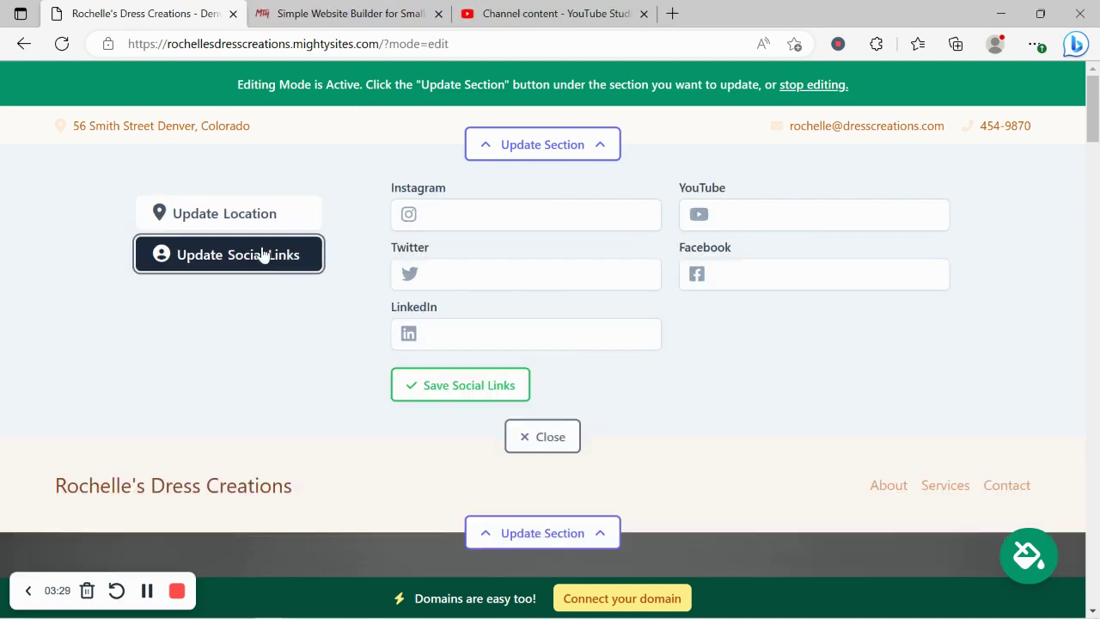
{"action": "left_click", "coordinate": [487, 221]}
{"action": "type", "text": "m"}
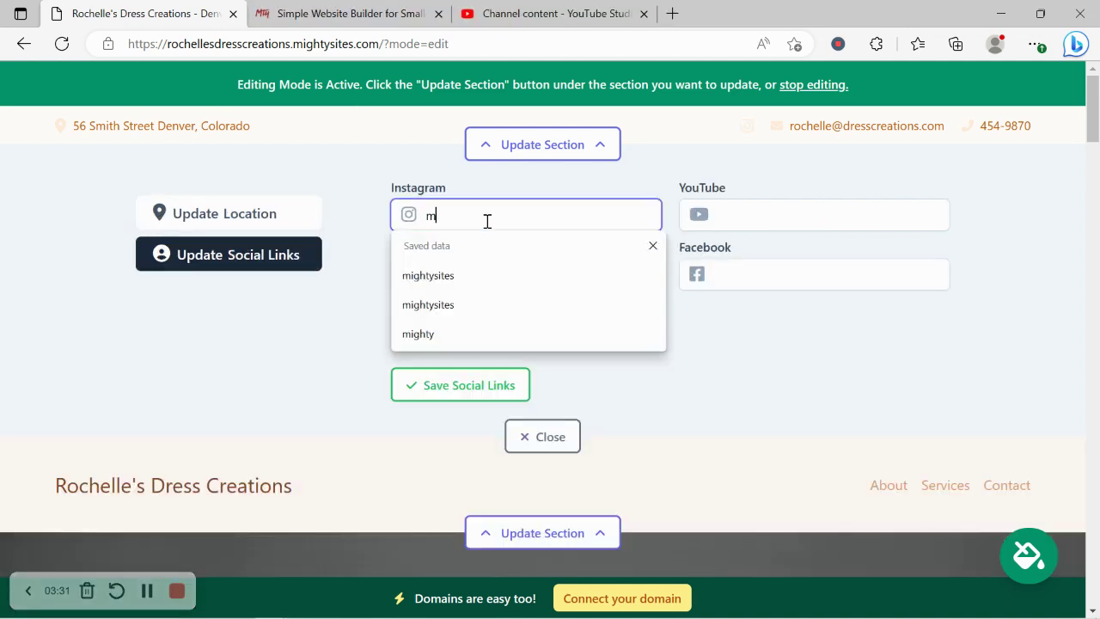
{"action": "type", "text": "ightysites"}
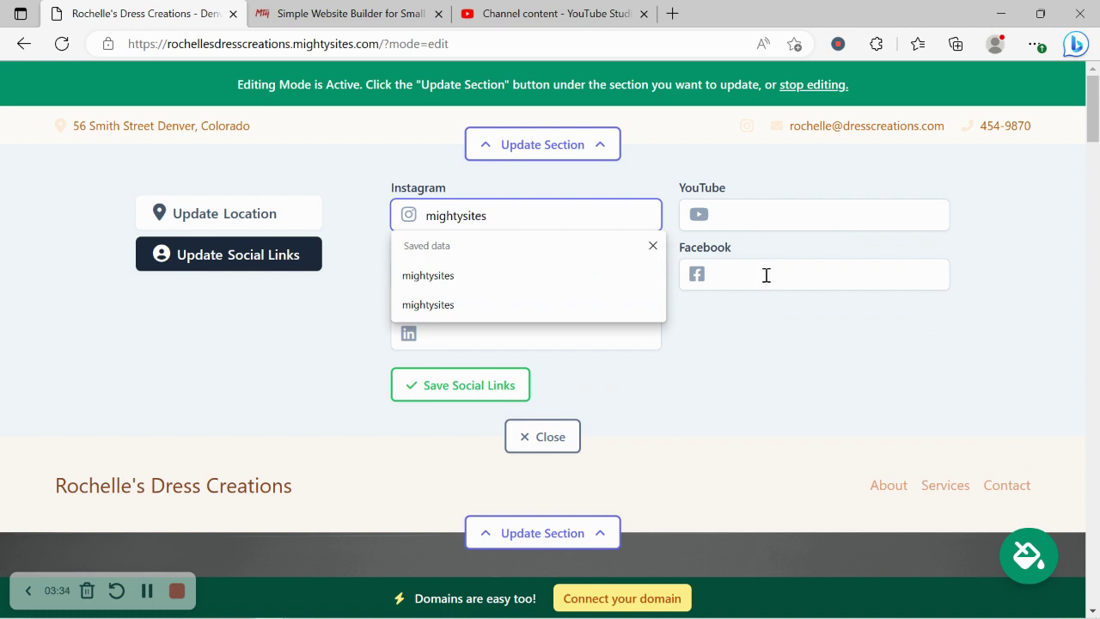
{"action": "key", "text": "Return"}
{"action": "left_click", "coordinate": [459, 266]}
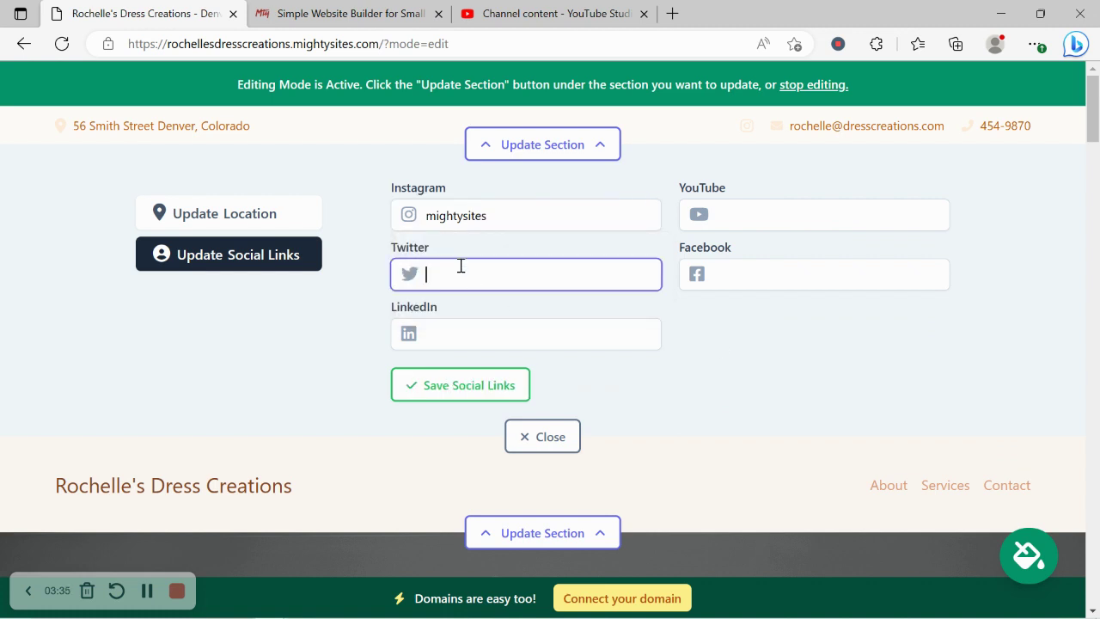
{"action": "type", "text": "mightys"}
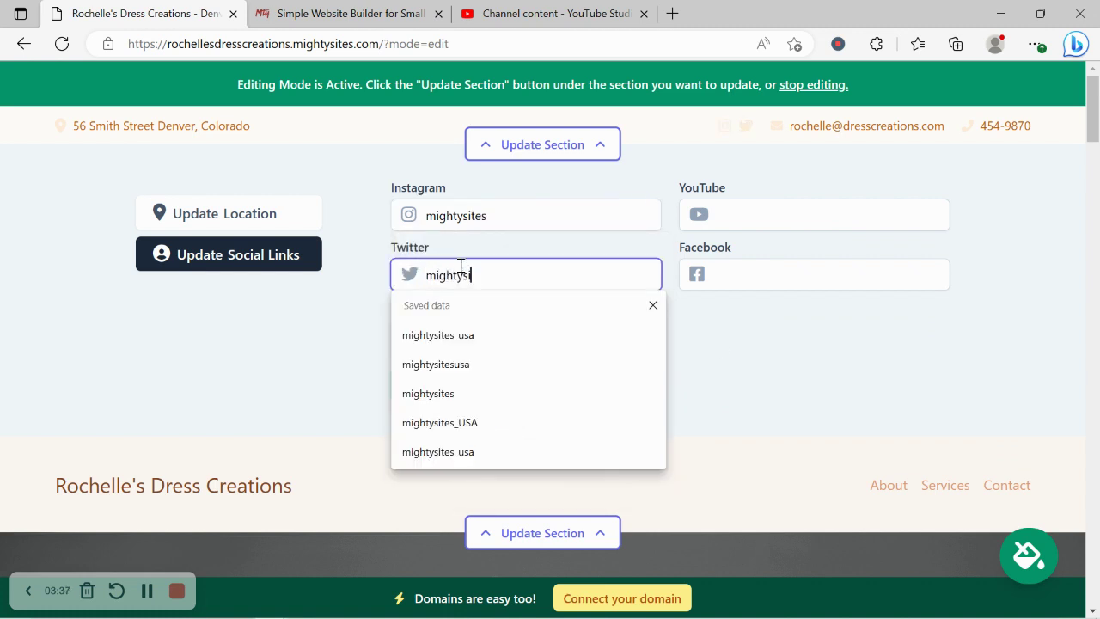
{"action": "type", "text": "itesusa"}
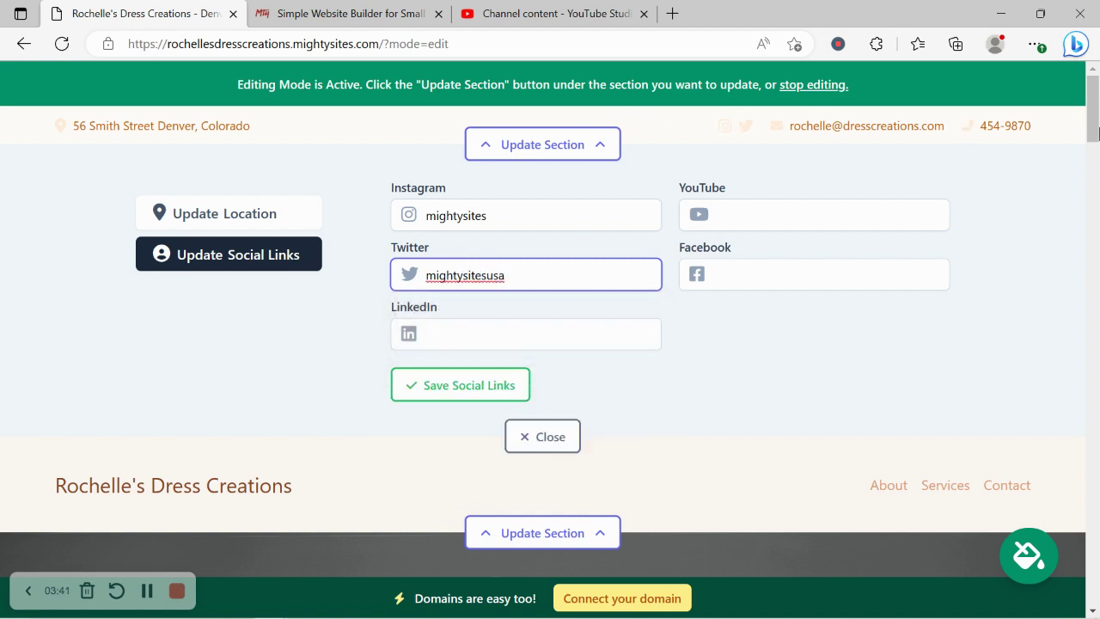
{"action": "scroll", "coordinate": [896, 474], "scroll_direction": "down", "scroll_amount": 20}
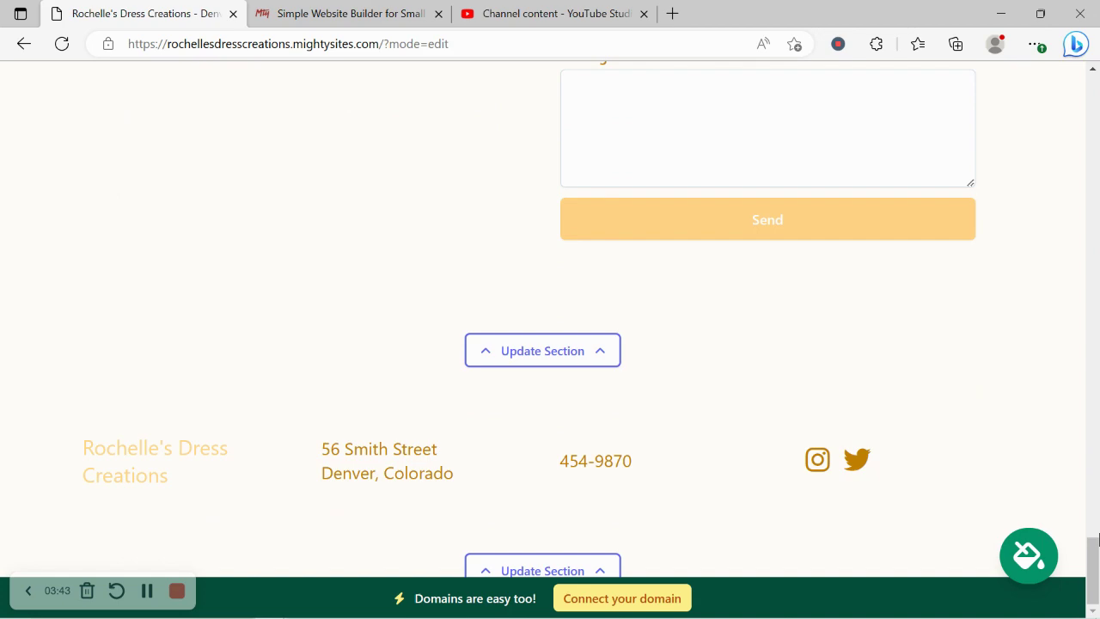
{"action": "left_click_drag", "start_coordinate": [1093, 542], "coordinate": [1093, 84]}
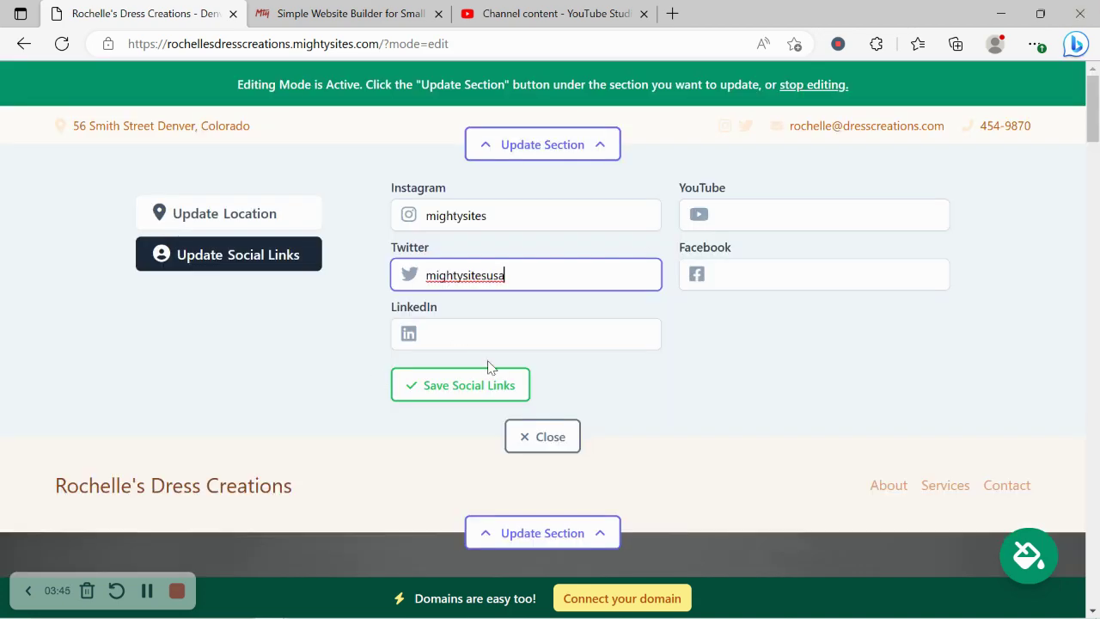
{"action": "left_click", "coordinate": [496, 385]}
- Upload the Mighty Sites logo file as the new header logo
{"action": "left_click", "coordinate": [538, 439]}
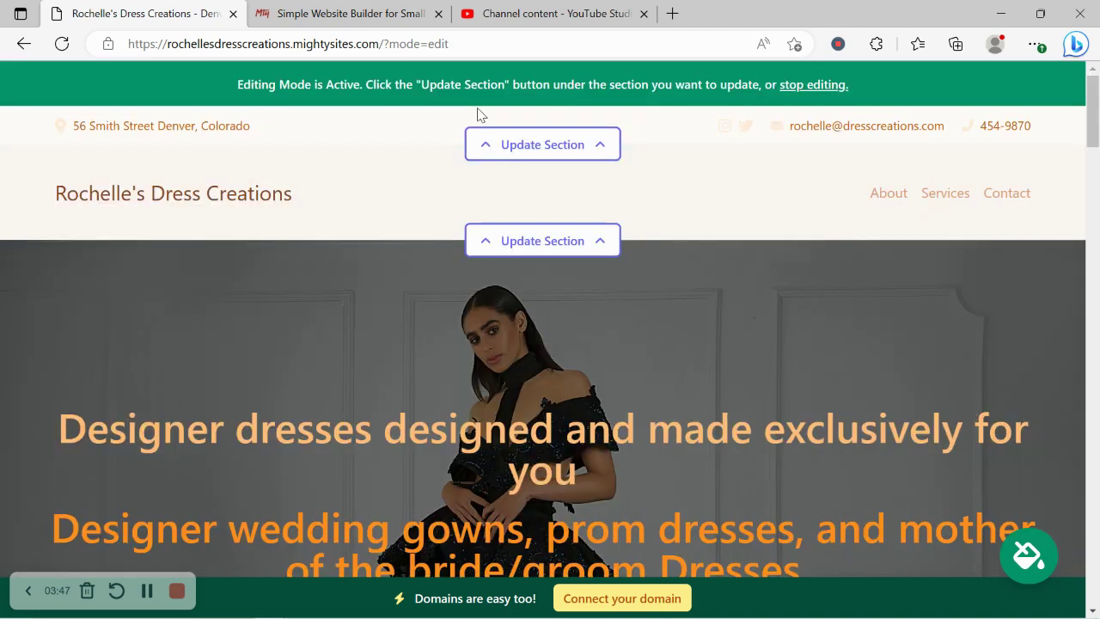
{"action": "left_click", "coordinate": [542, 241]}
{"action": "left_click", "coordinate": [228, 351]}
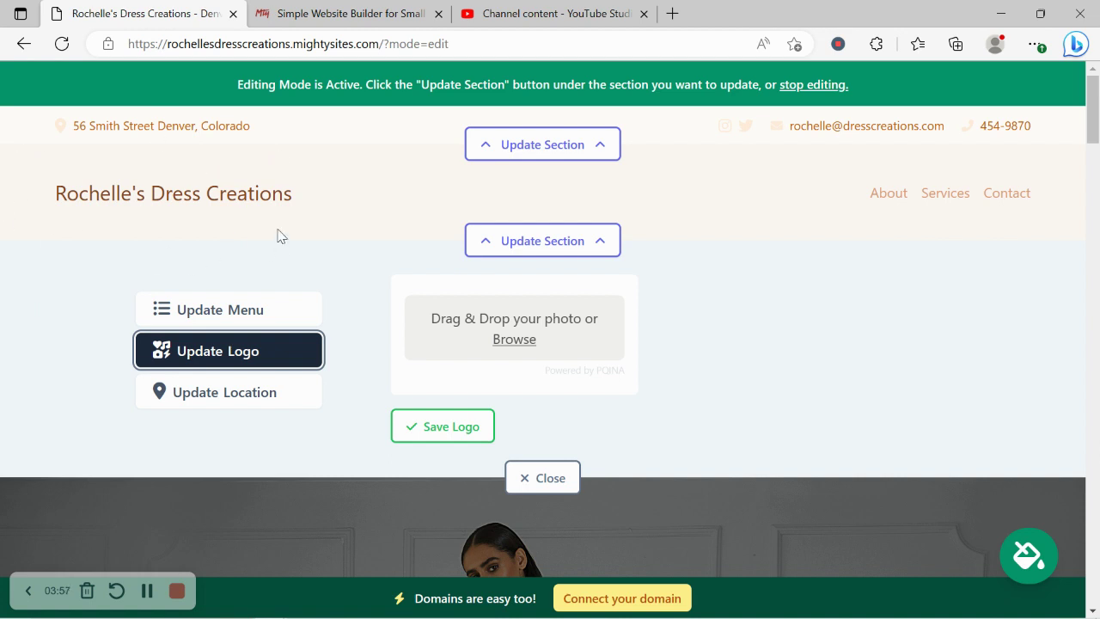
{"action": "left_click", "coordinate": [517, 343]}
{"action": "left_click", "coordinate": [481, 176]}
{"action": "double_click", "coordinate": [481, 176]}
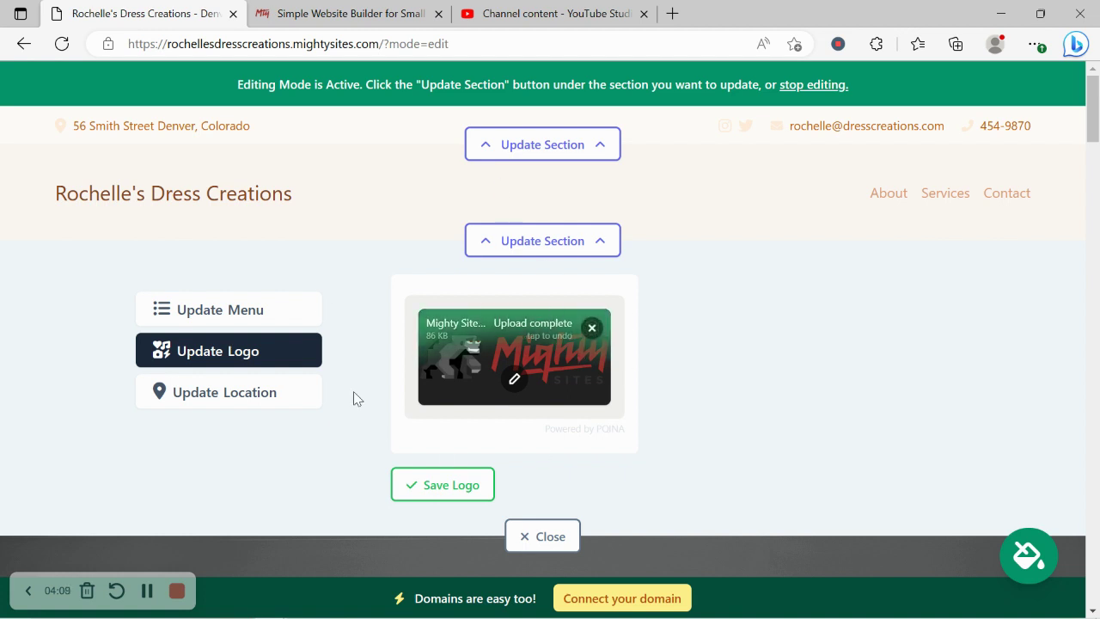
- Crop the empty space above and below the uploaded logo
{"action": "left_click", "coordinate": [513, 383]}
{"action": "left_click_drag", "start_coordinate": [215, 142], "coordinate": [214, 213]}
{"action": "left_click_drag", "start_coordinate": [203, 516], "coordinate": [198, 456]}
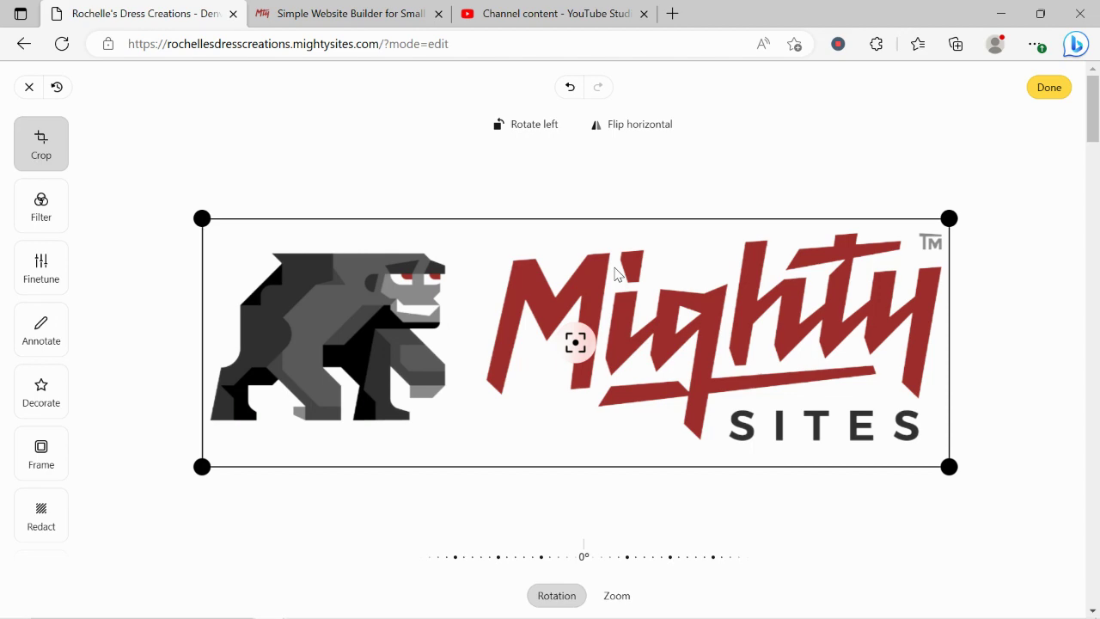
{"action": "left_click", "coordinate": [1042, 94]}
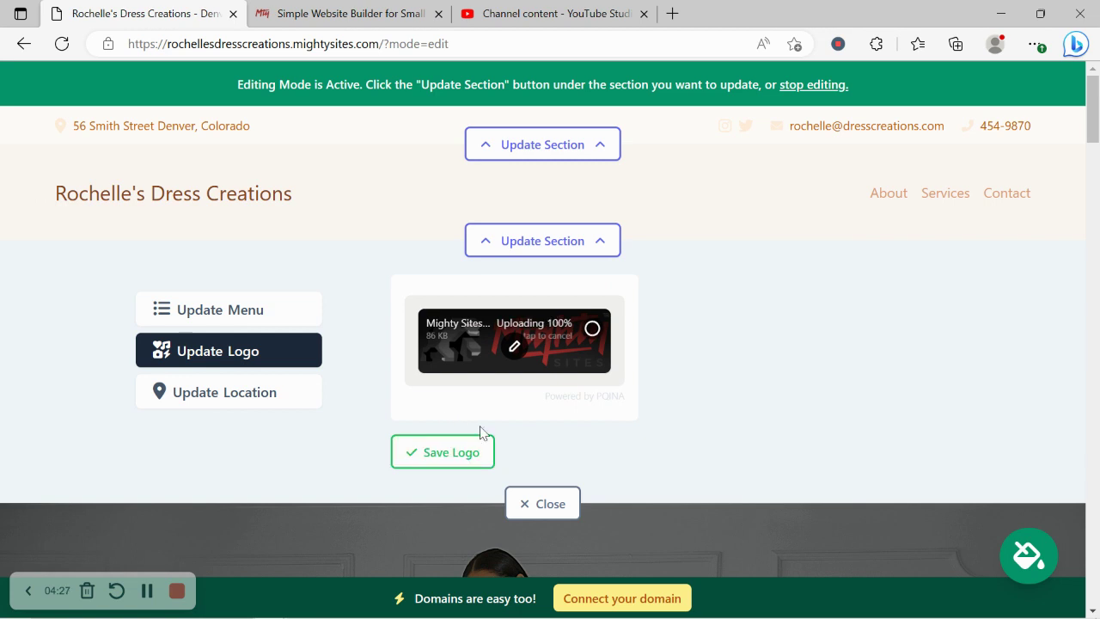
- Save the cropped logo at a smaller size and close the header editor
{"action": "left_click", "coordinate": [462, 456]}
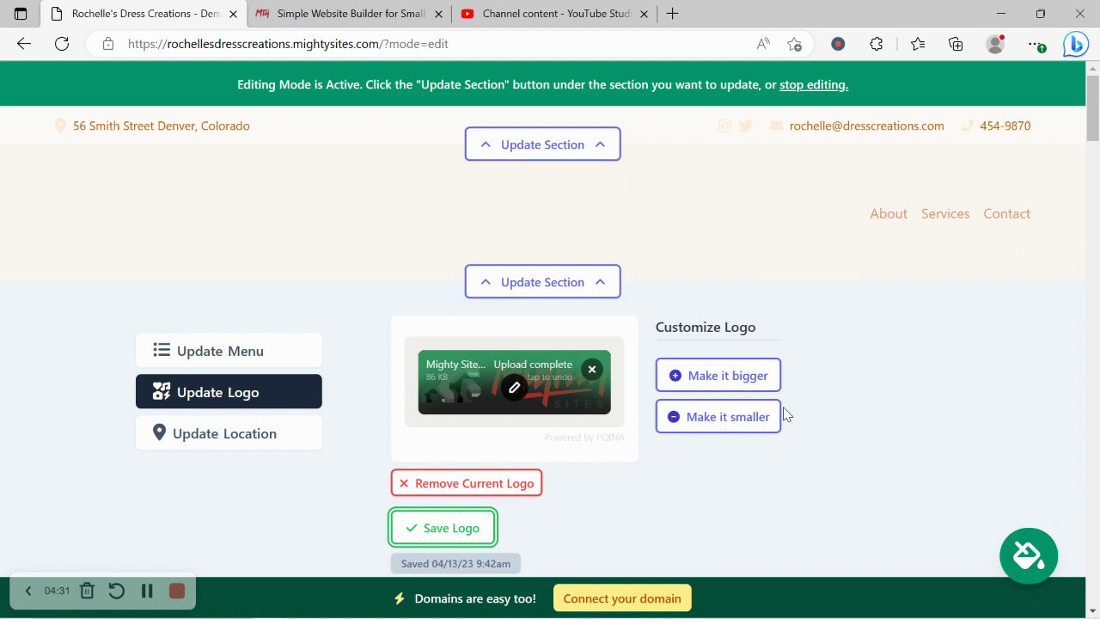
{"action": "left_click", "coordinate": [744, 418]}
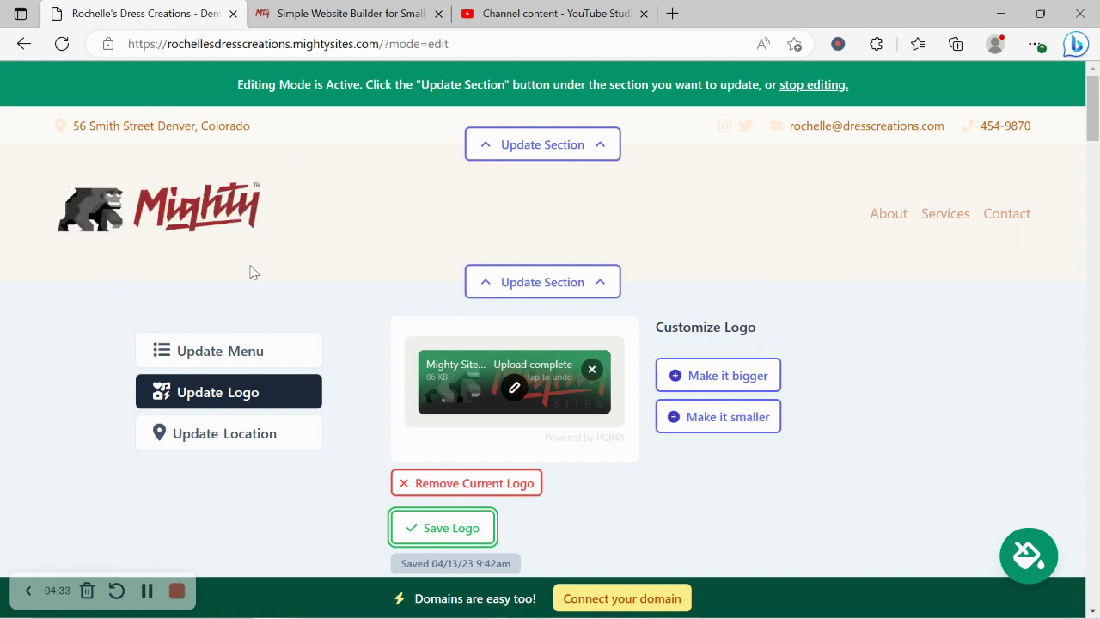
{"action": "scroll", "coordinate": [134, 128], "scroll_direction": "down", "scroll_amount": 1}
{"action": "left_click", "coordinate": [550, 536]}
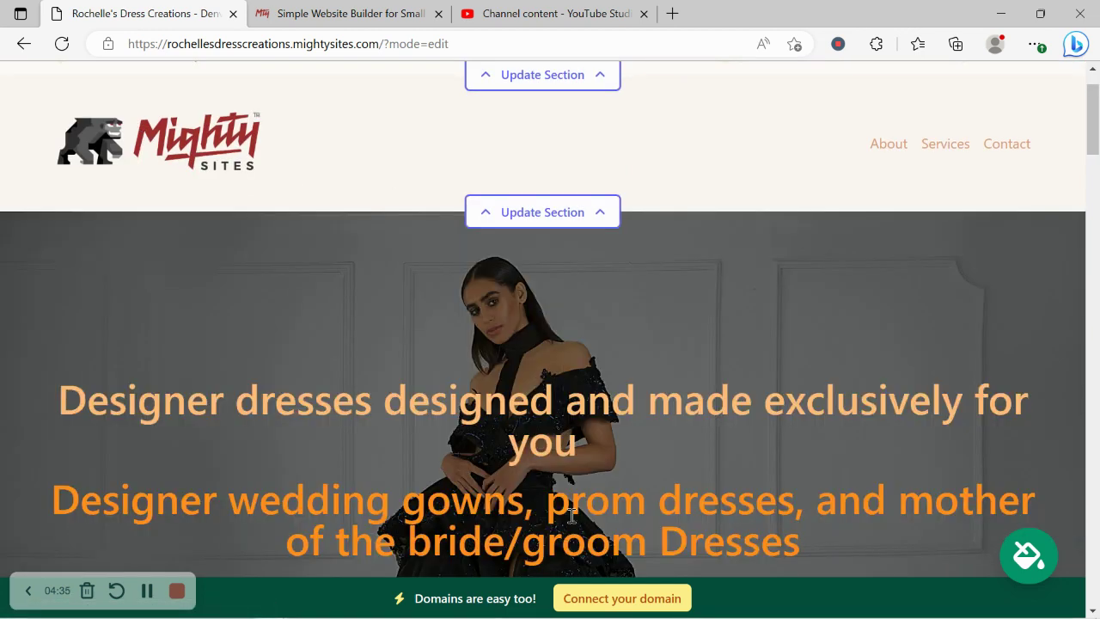
{"action": "scroll", "coordinate": [630, 368], "scroll_direction": "up", "scroll_amount": 1}
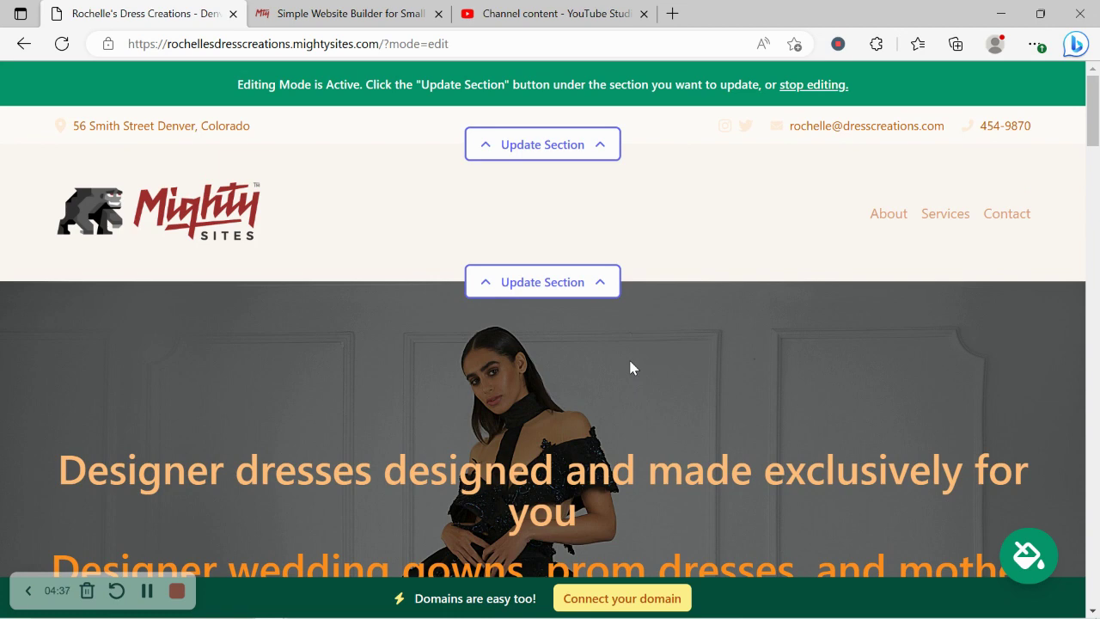
{"action": "scroll", "coordinate": [630, 368], "scroll_direction": "down", "scroll_amount": 8}
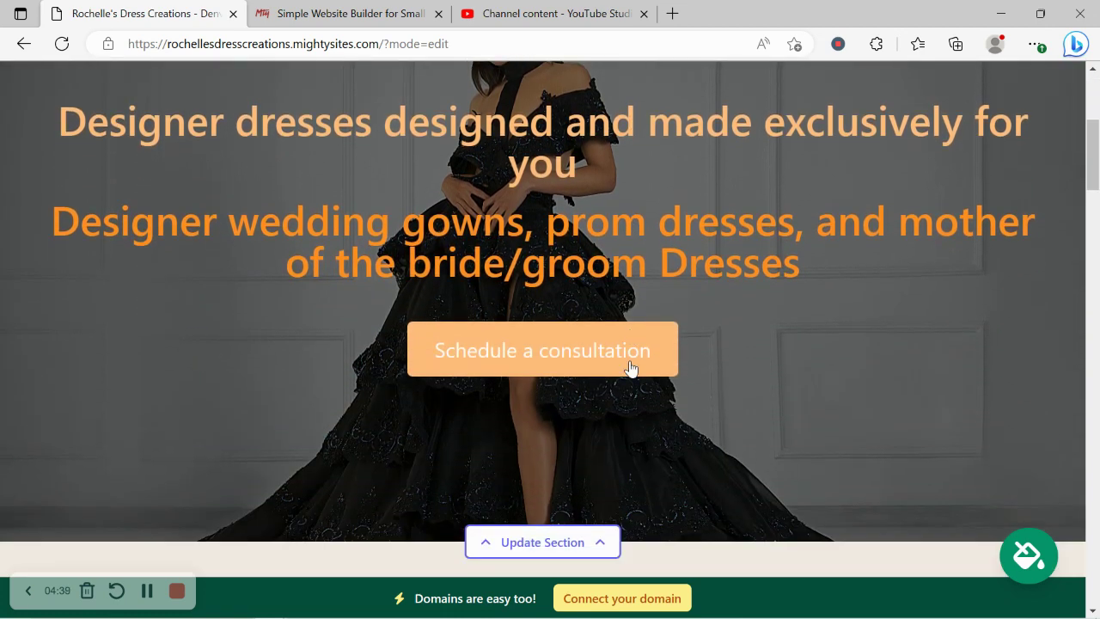
{"action": "scroll", "coordinate": [630, 368], "scroll_direction": "down", "scroll_amount": 2}
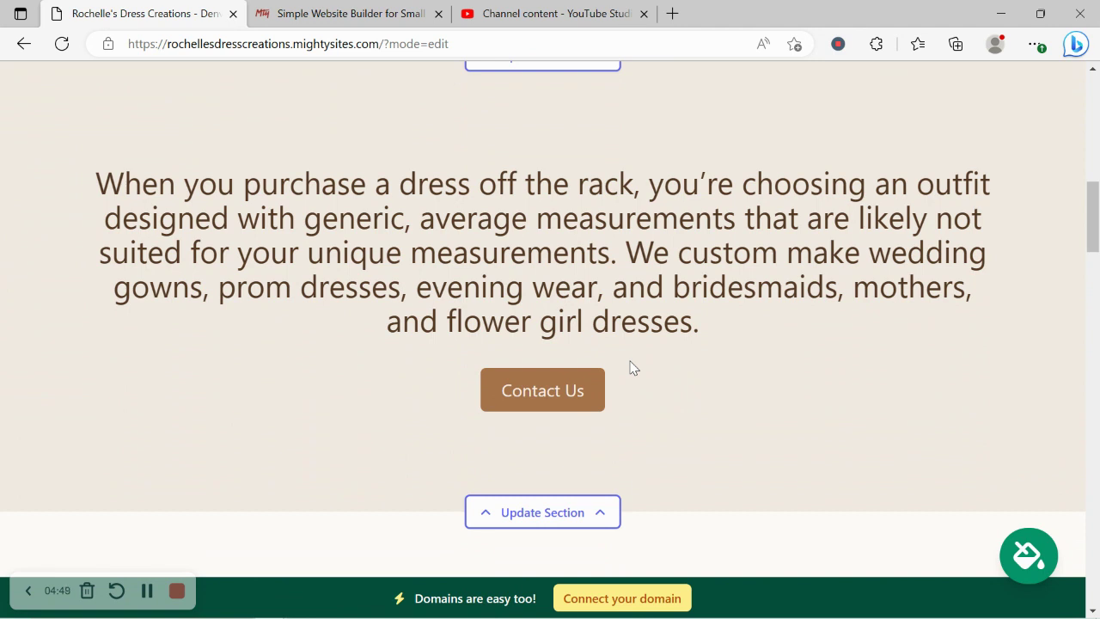
{"action": "scroll", "coordinate": [962, 391], "scroll_direction": "down", "scroll_amount": 1}
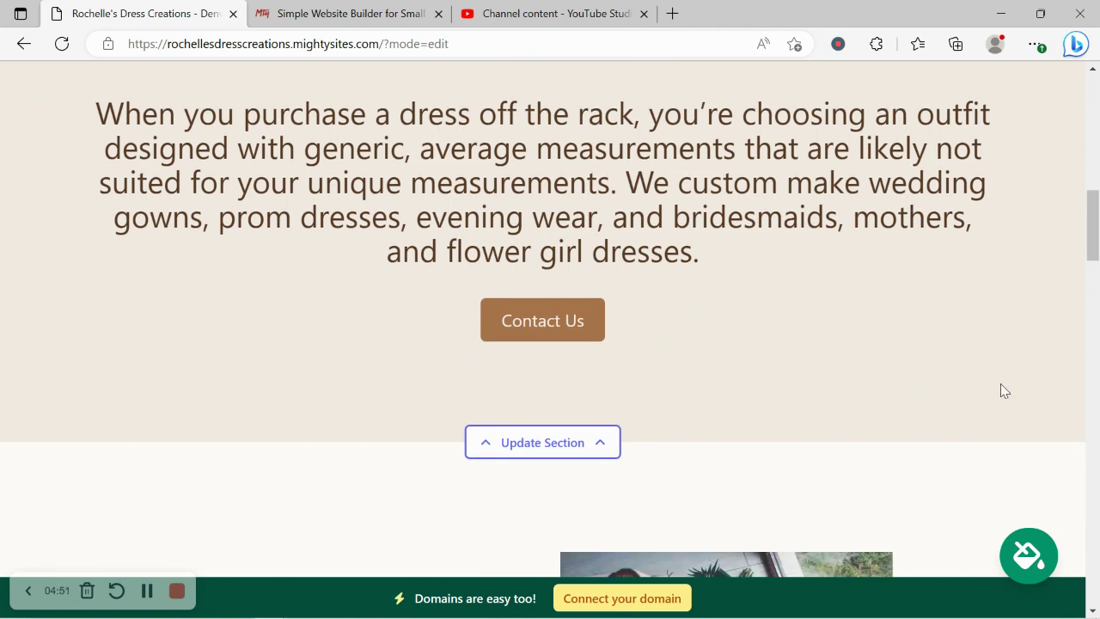
- Browse the colour themes and preview hot pink, then discard that theme change
{"action": "left_click", "coordinate": [1029, 556]}
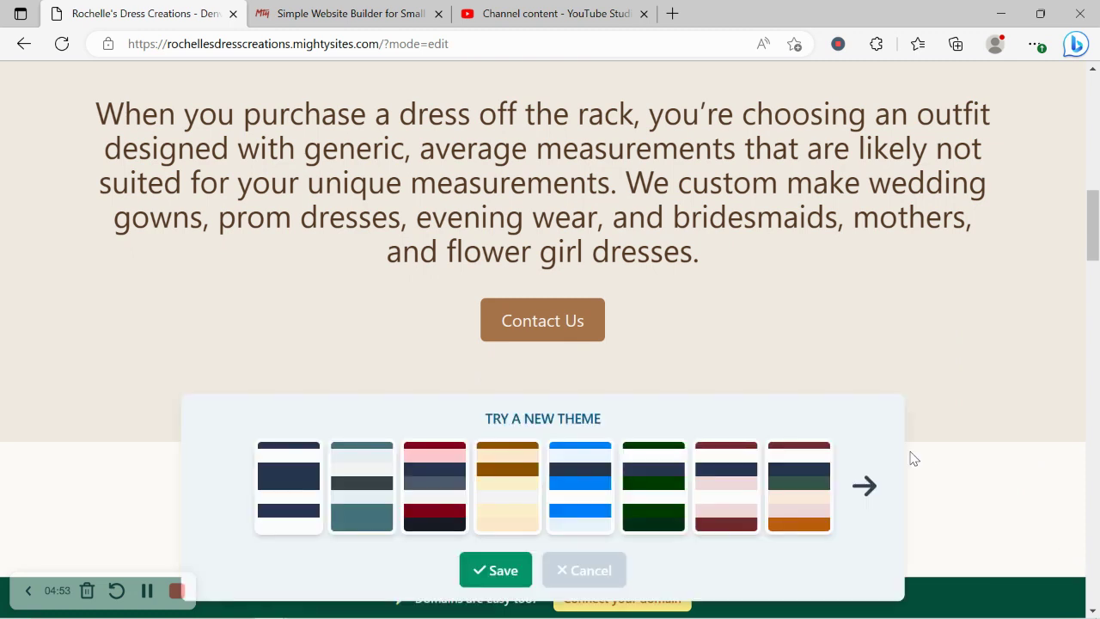
{"action": "left_click", "coordinate": [861, 525]}
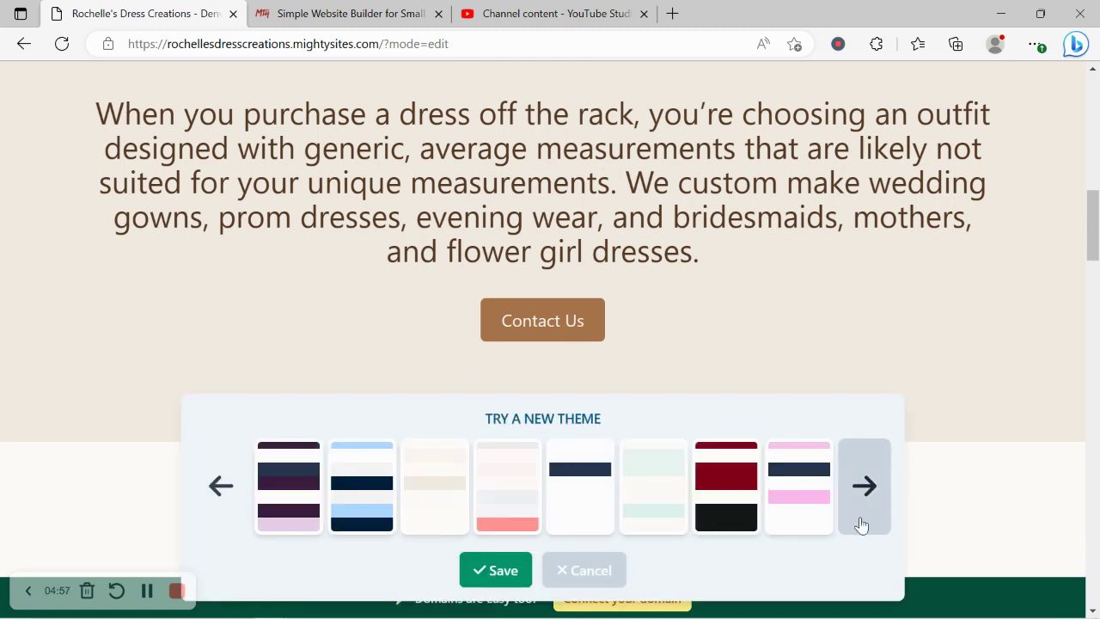
{"action": "left_click", "coordinate": [861, 525]}
{"action": "left_click", "coordinate": [564, 468]}
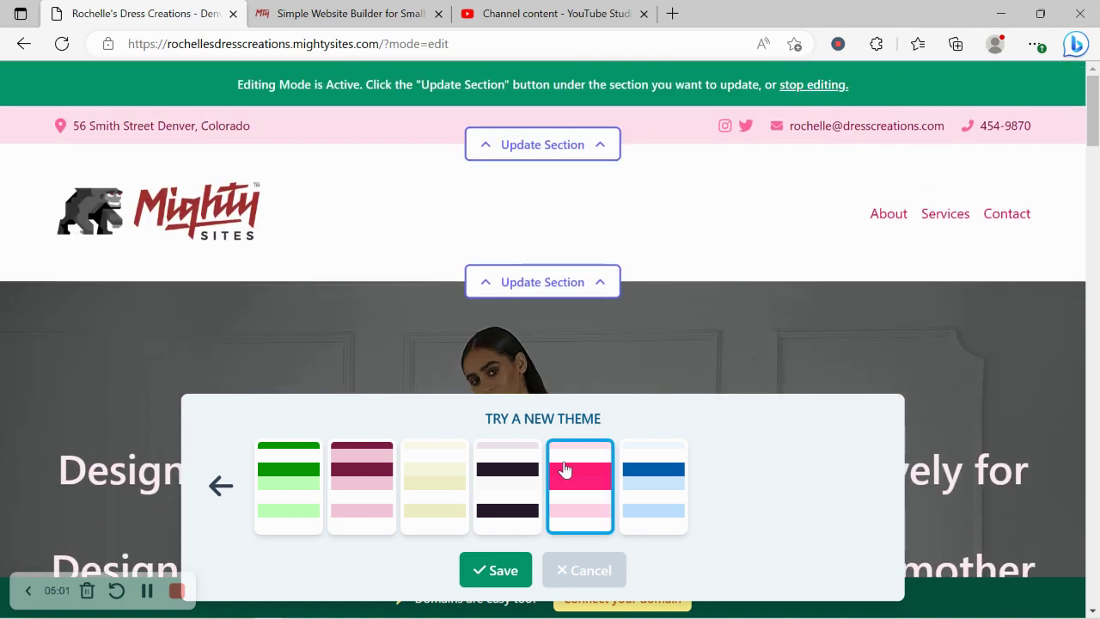
{"action": "left_click", "coordinate": [220, 485]}
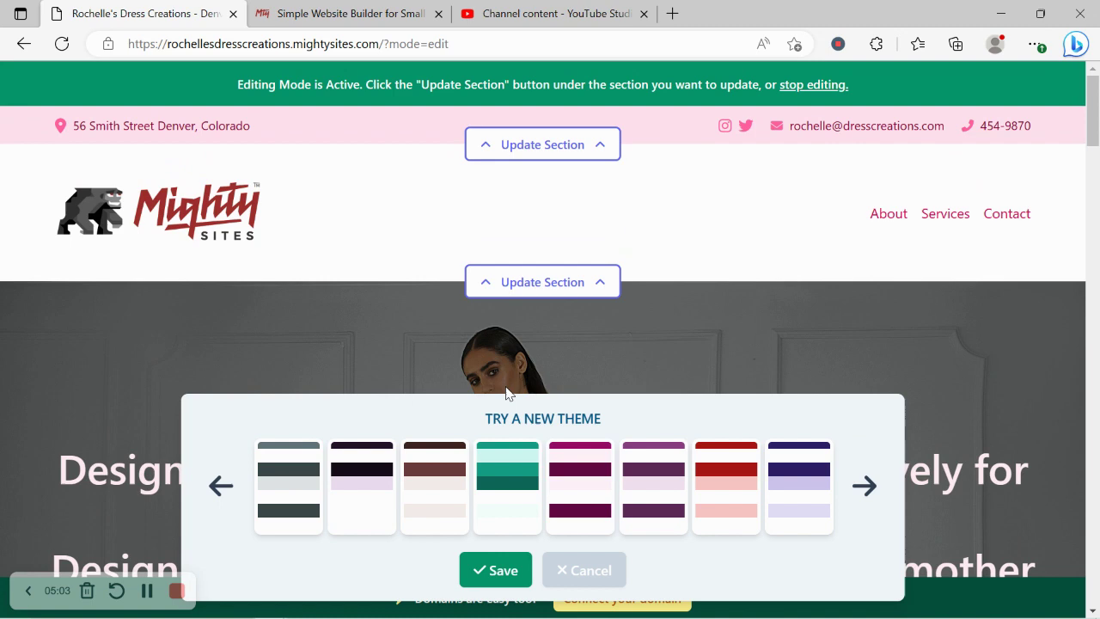
{"action": "left_click", "coordinate": [215, 488]}
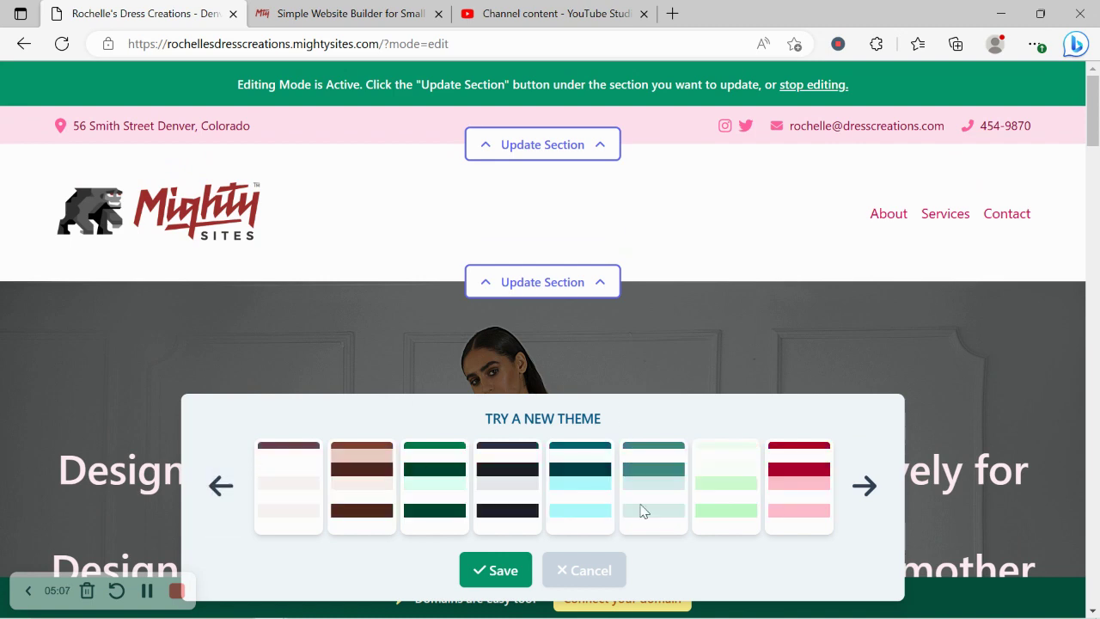
{"action": "scroll", "coordinate": [668, 521], "scroll_direction": "down", "scroll_amount": 2}
{"action": "scroll", "coordinate": [668, 521], "scroll_direction": "down", "scroll_amount": 7}
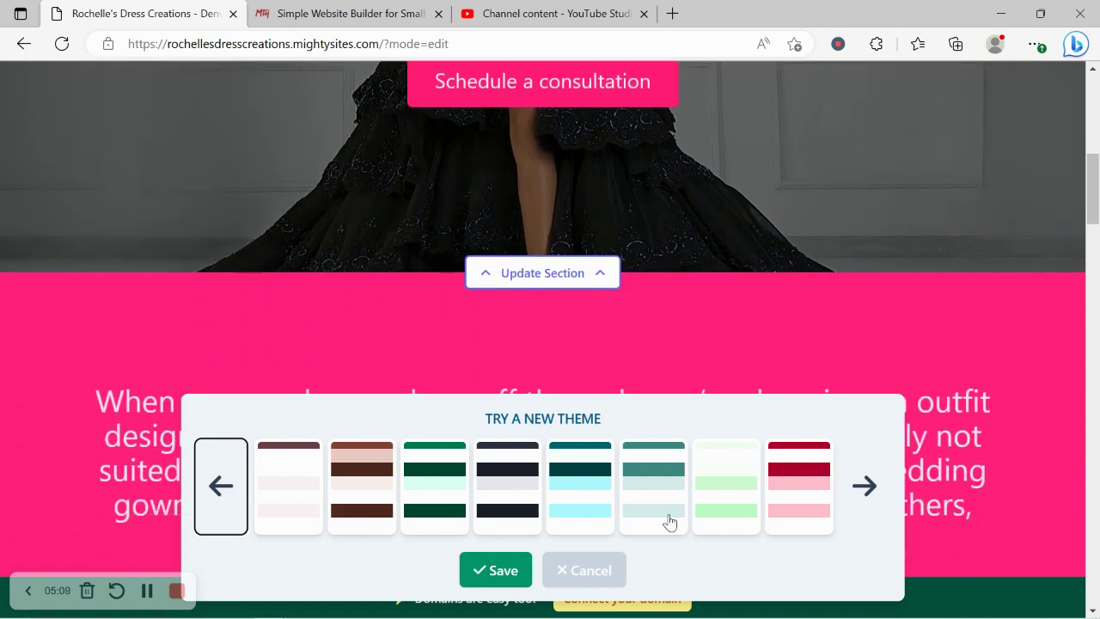
{"action": "left_click", "coordinate": [503, 571]}
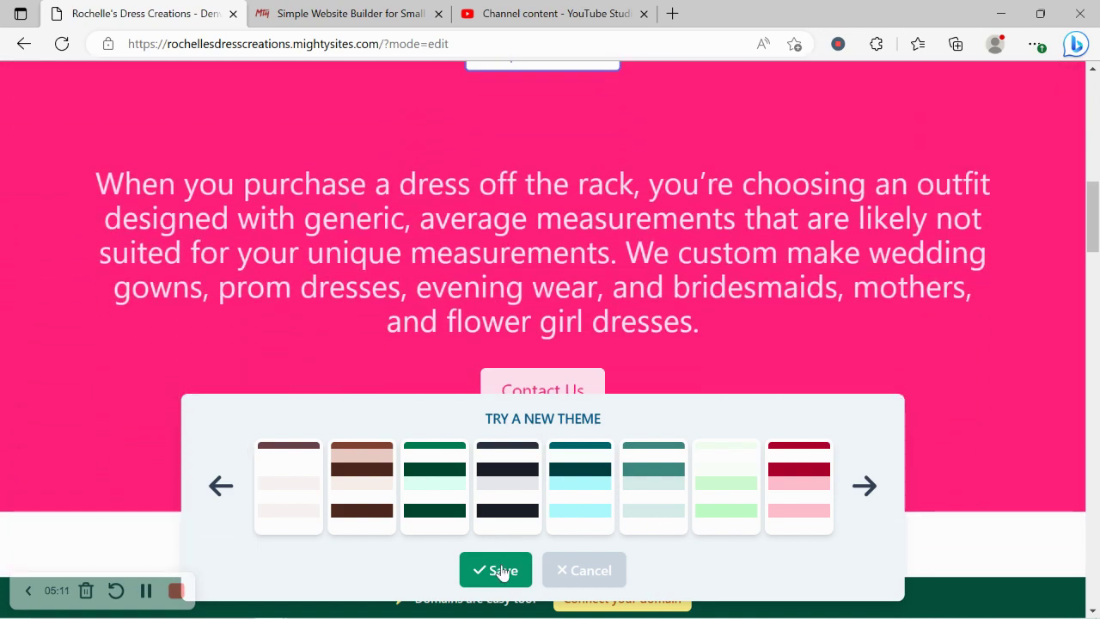
{"action": "scroll", "coordinate": [503, 571], "scroll_direction": "up", "scroll_amount": 7}
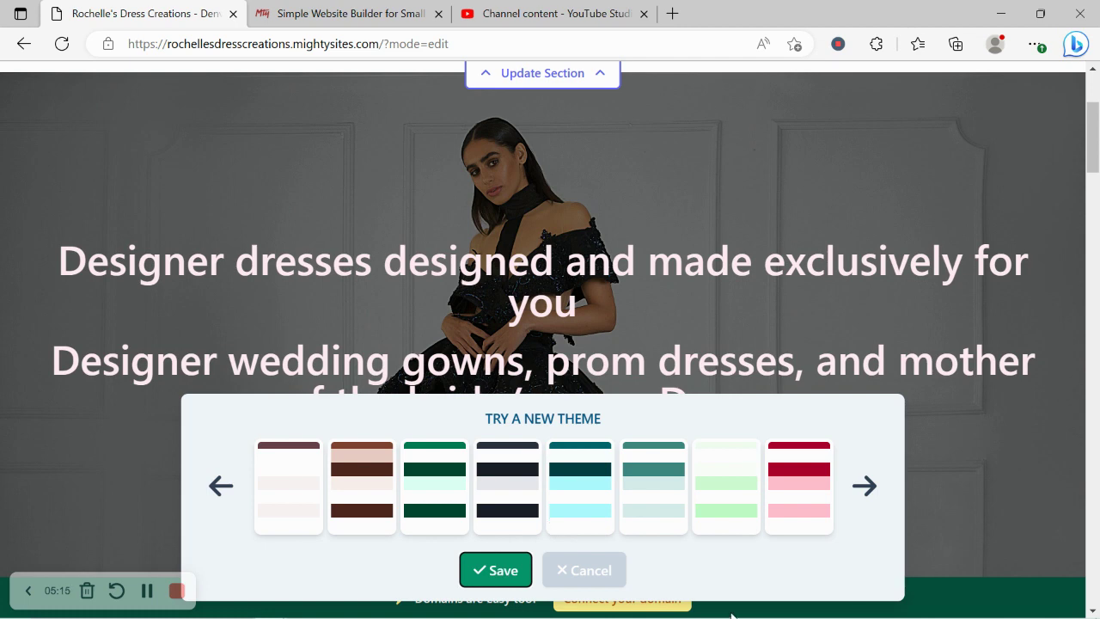
{"action": "left_click", "coordinate": [588, 576]}
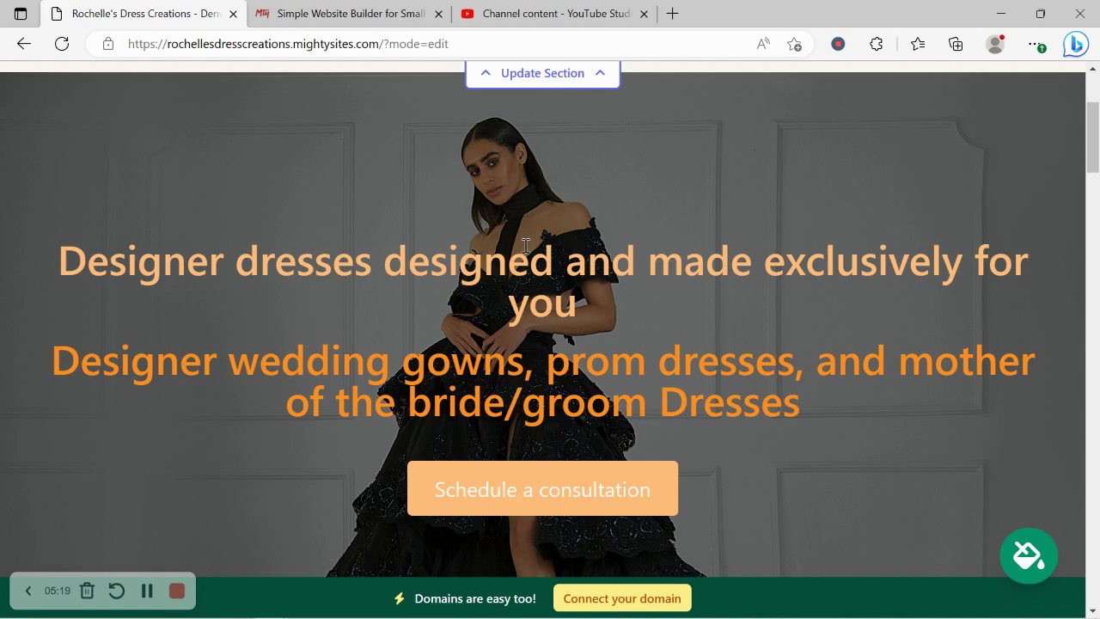
- Apply the pink colour theme and scroll the page to check the new colours
{"action": "left_click", "coordinate": [1037, 543]}
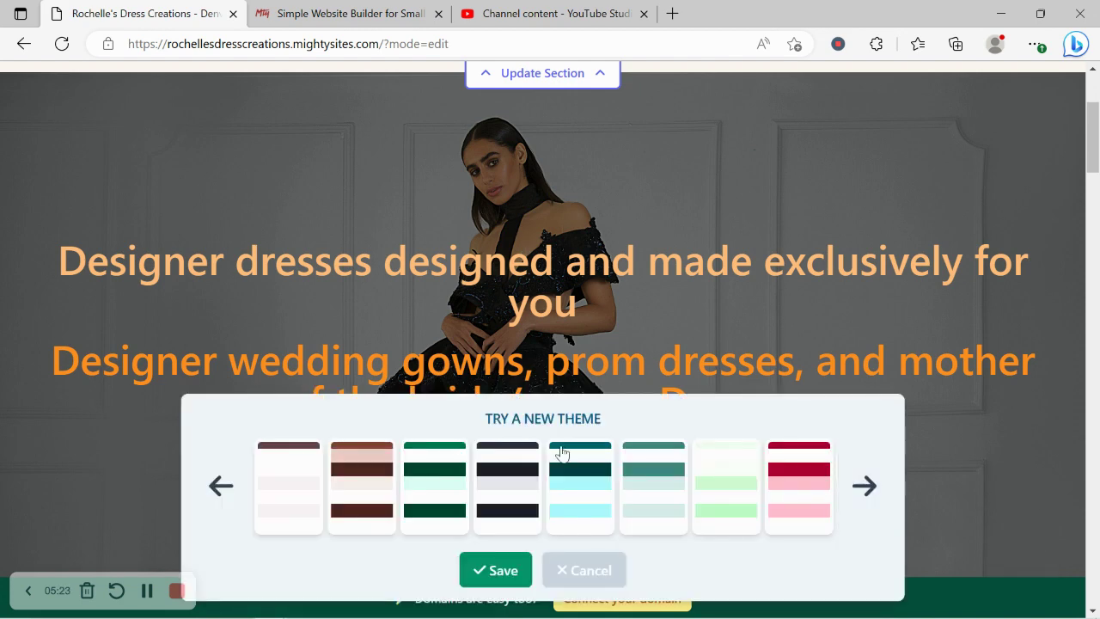
{"action": "left_click", "coordinate": [817, 485]}
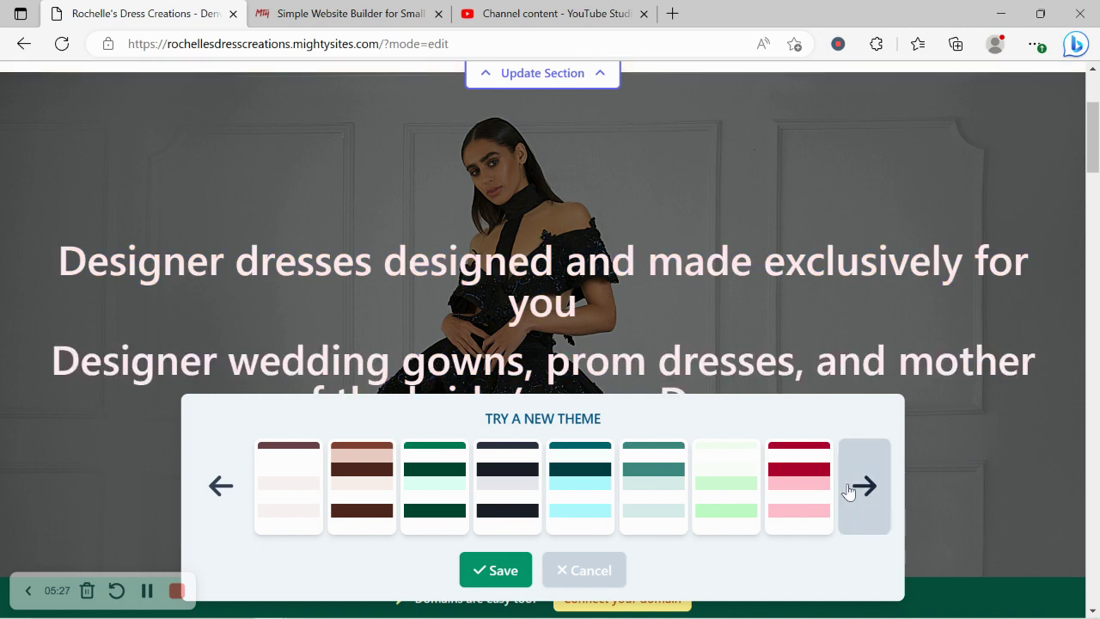
{"action": "scroll", "coordinate": [848, 490], "scroll_direction": "down", "scroll_amount": 5}
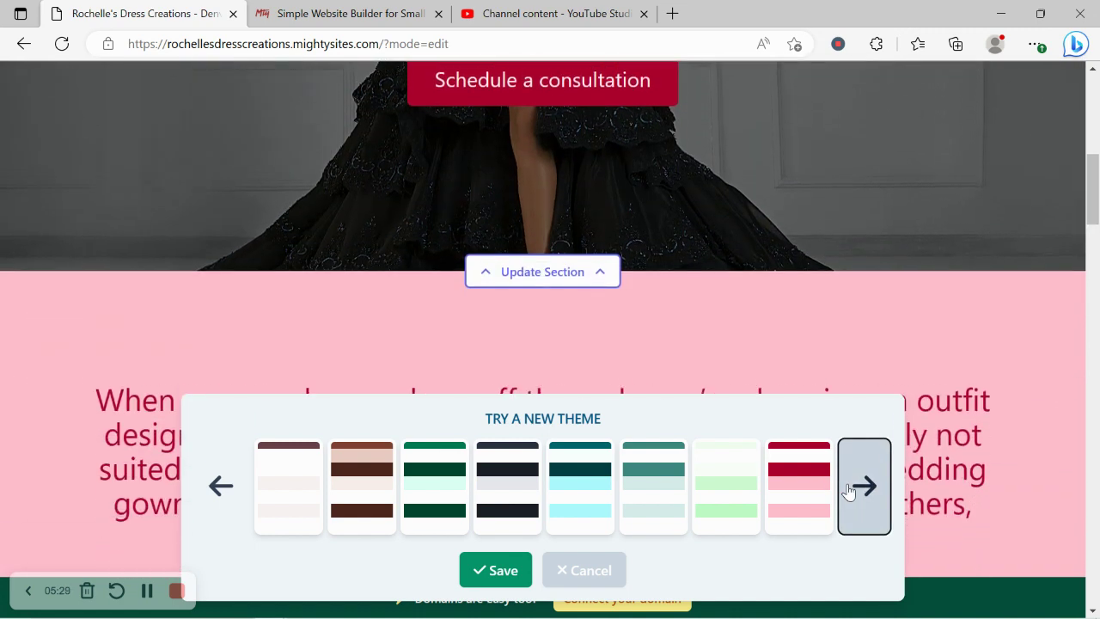
{"action": "left_click", "coordinate": [147, 590]}
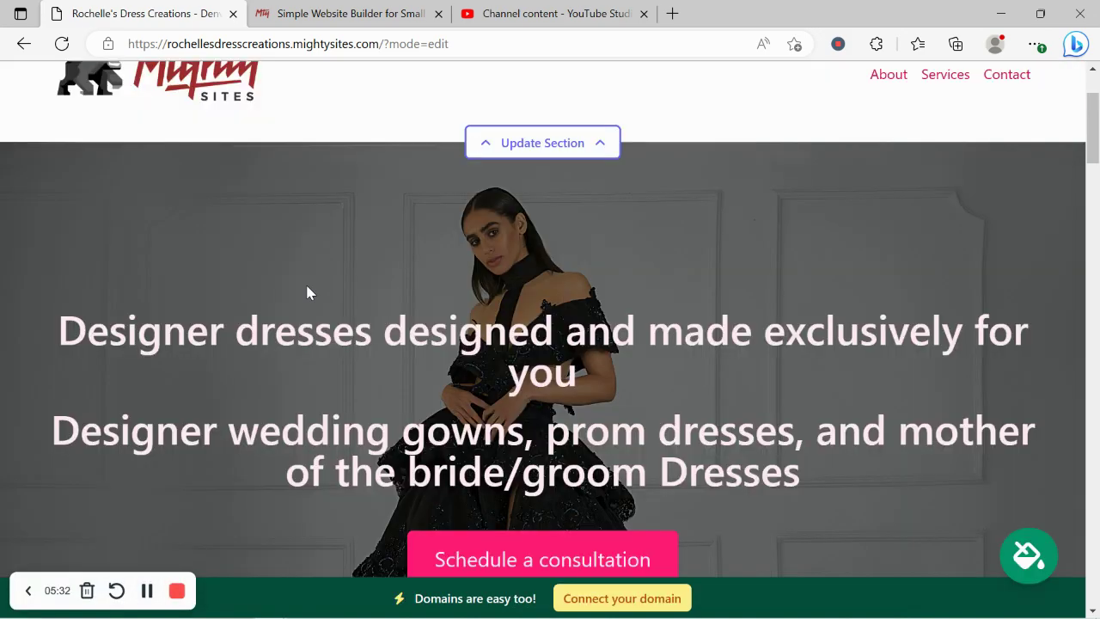
{"action": "scroll", "coordinate": [308, 293], "scroll_direction": "down", "scroll_amount": 6}
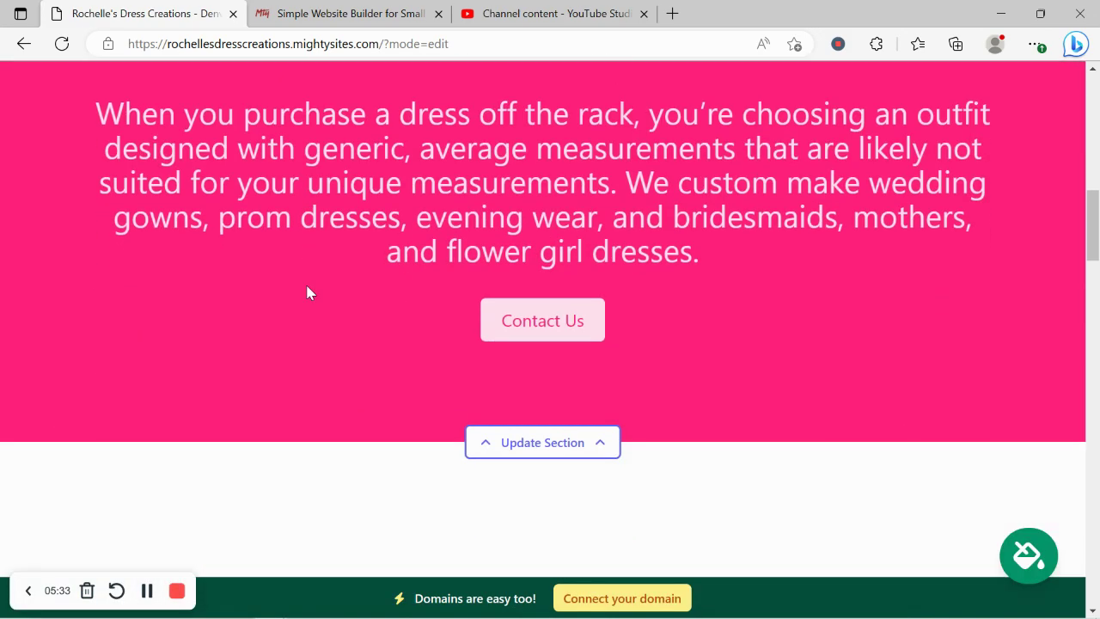
{"action": "scroll", "coordinate": [308, 286], "scroll_direction": "up", "scroll_amount": 5}
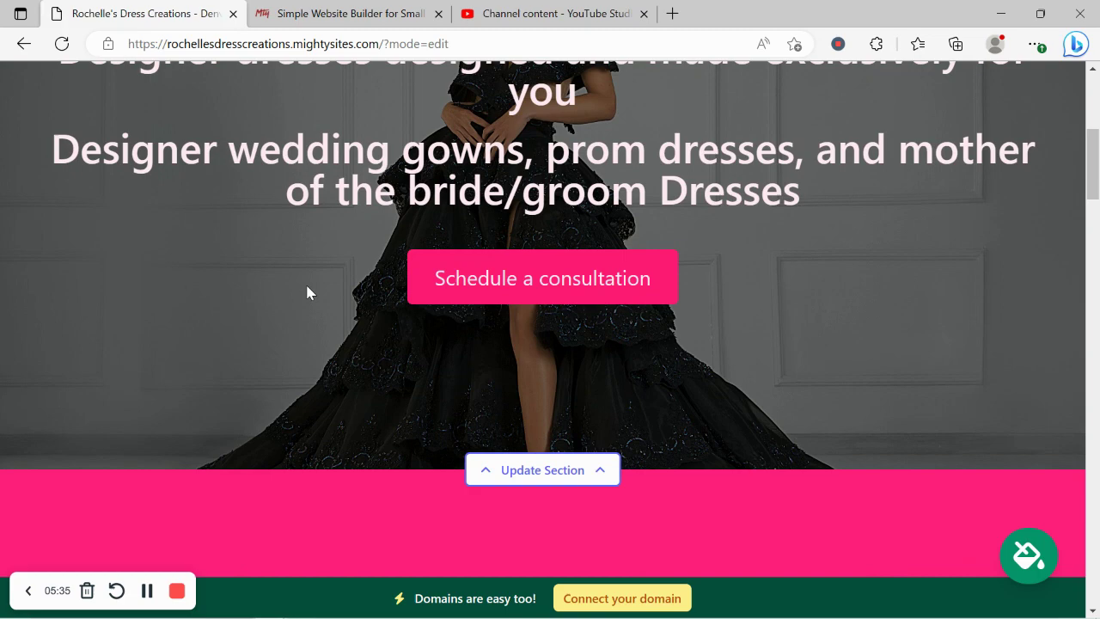
{"action": "scroll", "coordinate": [308, 286], "scroll_direction": "up", "scroll_amount": 4}
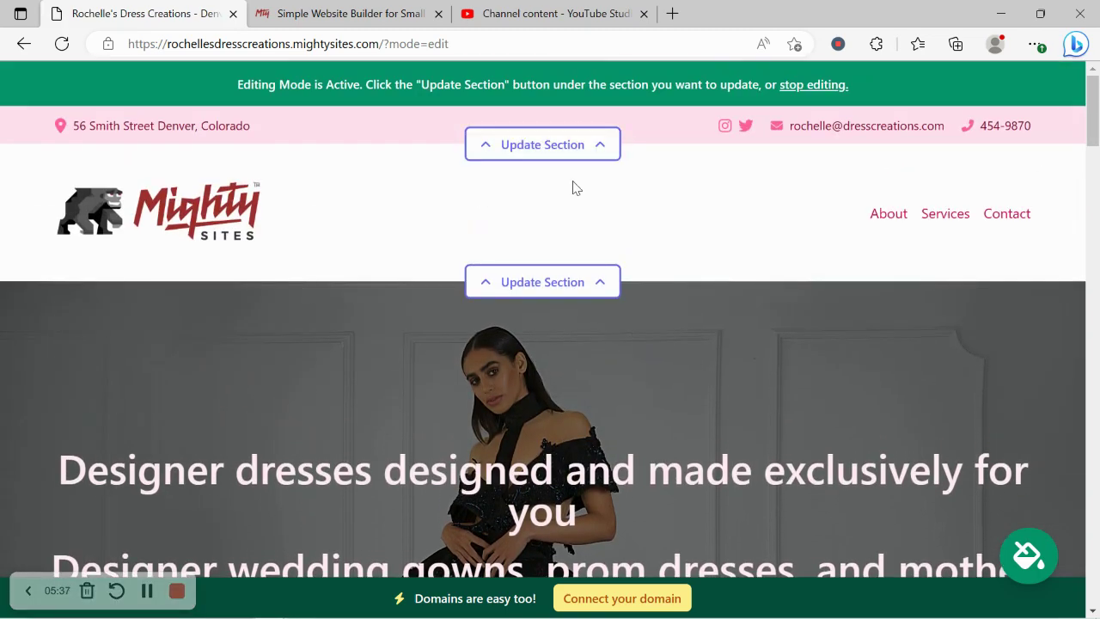
- Start updating the hero's background image from the stock photo library
{"action": "scroll", "coordinate": [714, 292], "scroll_direction": "down", "scroll_amount": 4}
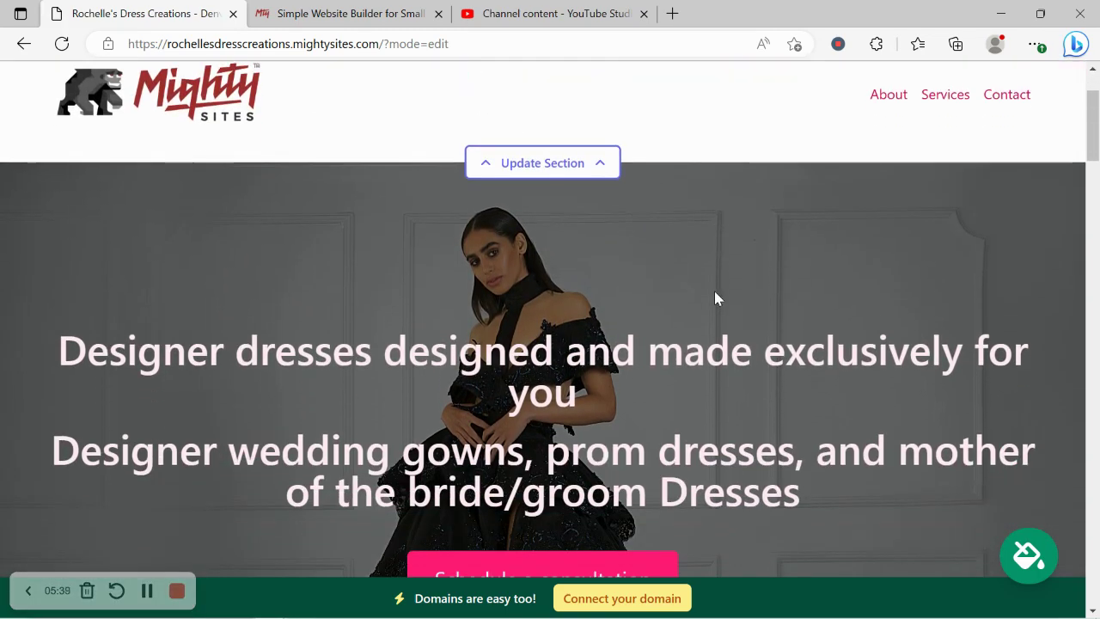
{"action": "scroll", "coordinate": [714, 292], "scroll_direction": "down", "scroll_amount": 2}
{"action": "left_click", "coordinate": [560, 401]}
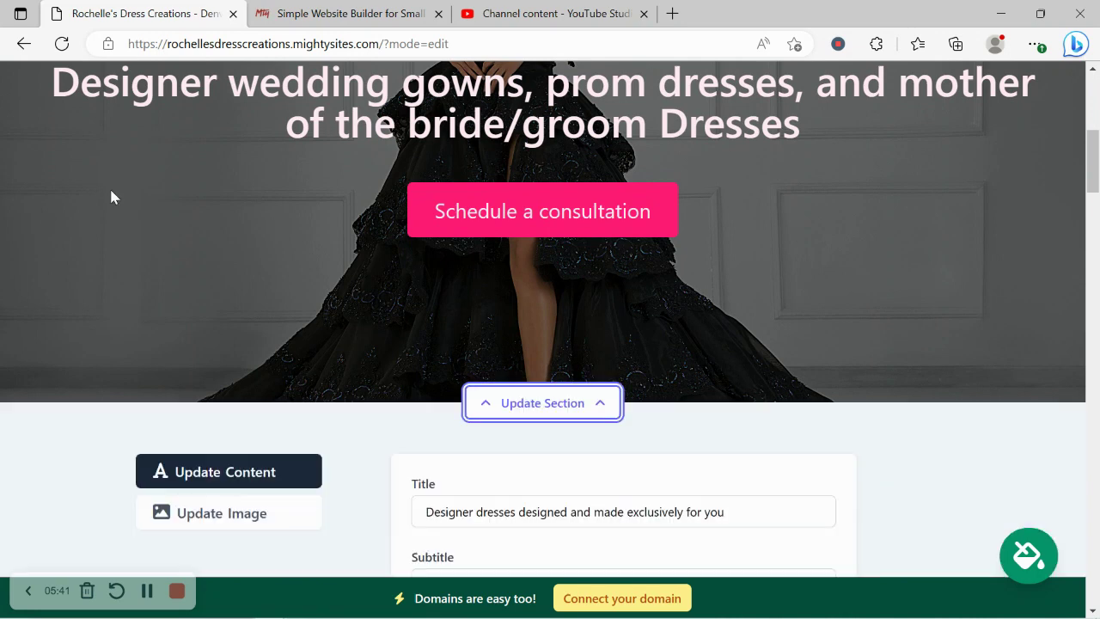
{"action": "scroll", "coordinate": [110, 186], "scroll_direction": "down", "scroll_amount": 2}
{"action": "left_click", "coordinate": [275, 382]}
{"action": "scroll", "coordinate": [481, 322], "scroll_direction": "down", "scroll_amount": 1}
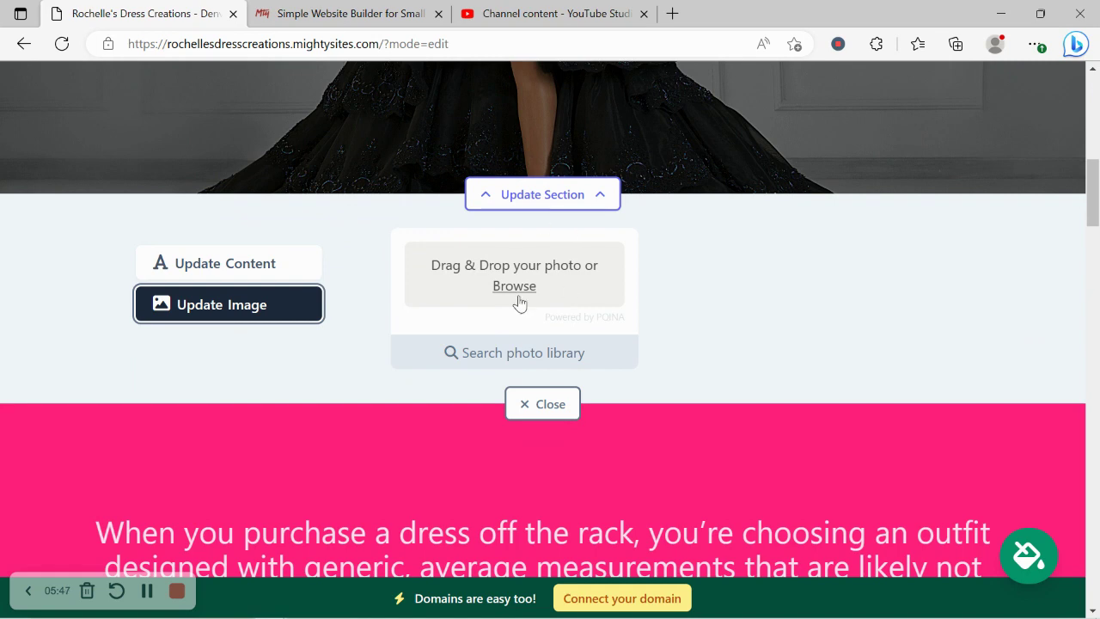
{"action": "left_click", "coordinate": [538, 353]}
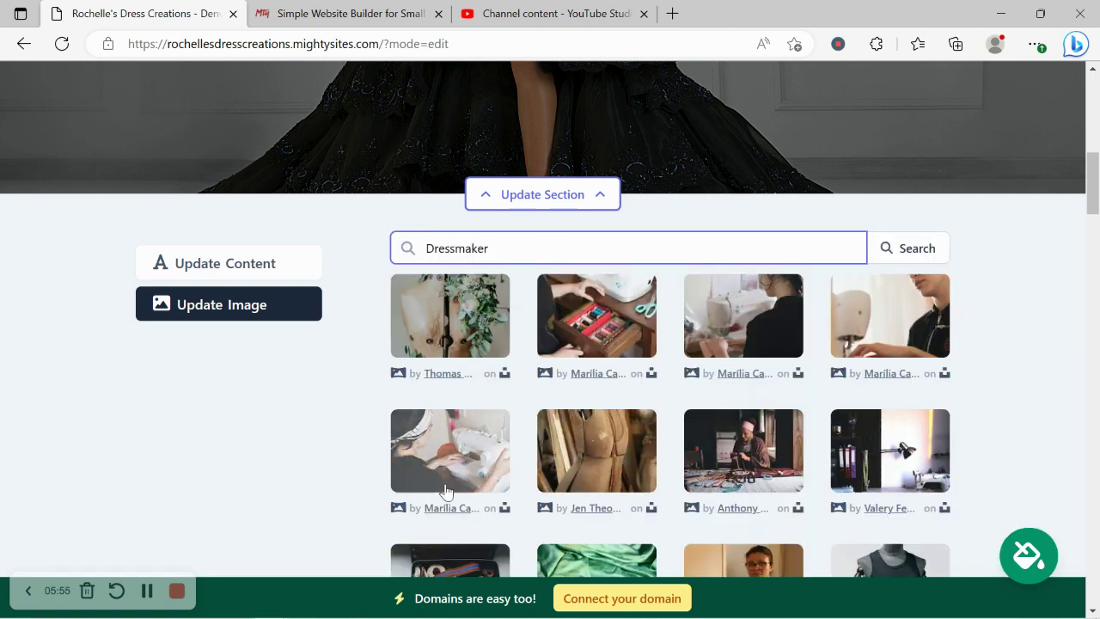
- Search the photo library for 'pink dress' and pick the women in blush pink skirts photo
{"action": "left_click", "coordinate": [1012, 412]}
{"action": "scroll", "coordinate": [1013, 412], "scroll_direction": "down", "scroll_amount": 1}
{"action": "scroll", "coordinate": [1010, 412], "scroll_direction": "down", "scroll_amount": 1}
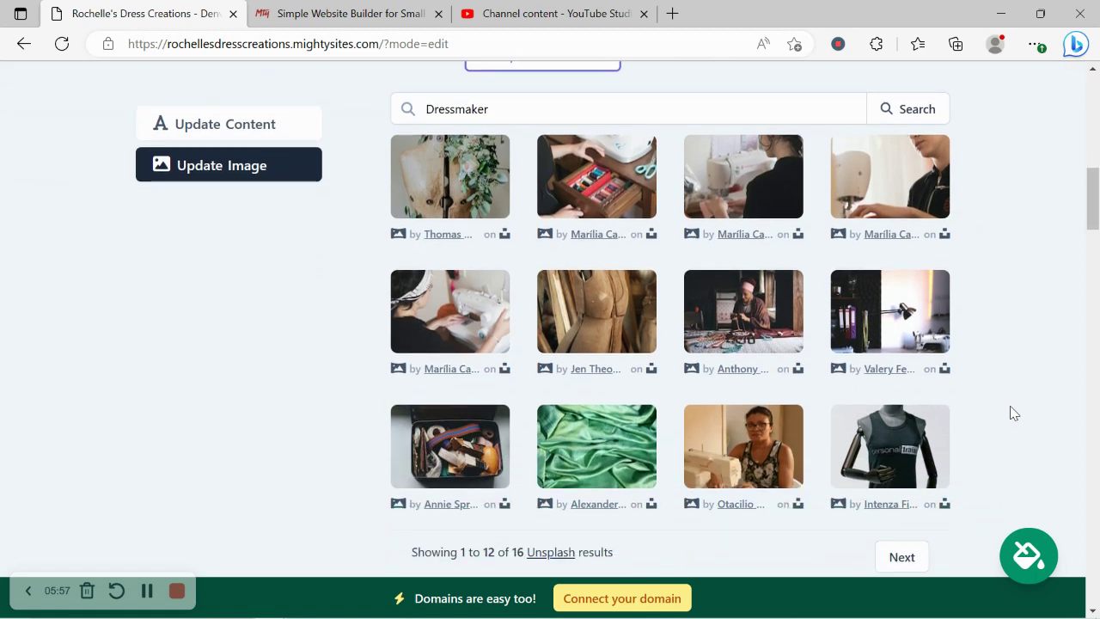
{"action": "scroll", "coordinate": [1009, 413], "scroll_direction": "up", "scroll_amount": 2}
{"action": "left_click", "coordinate": [481, 248]}
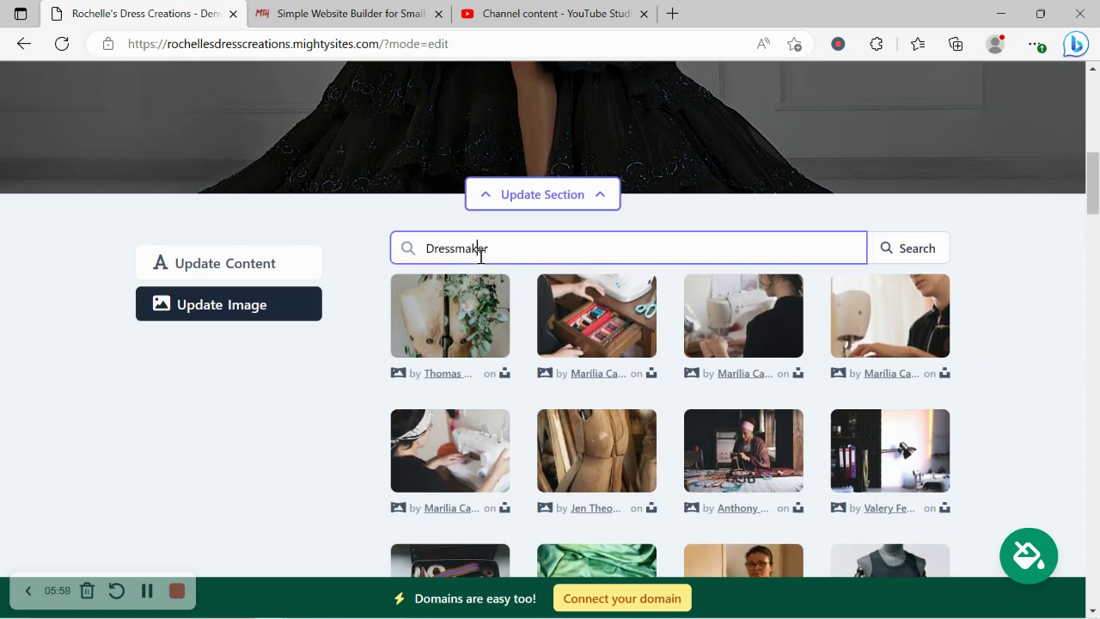
{"action": "double_click", "coordinate": [482, 248]}
{"action": "type", "text": "pink dress"}
{"action": "left_click", "coordinate": [928, 251]}
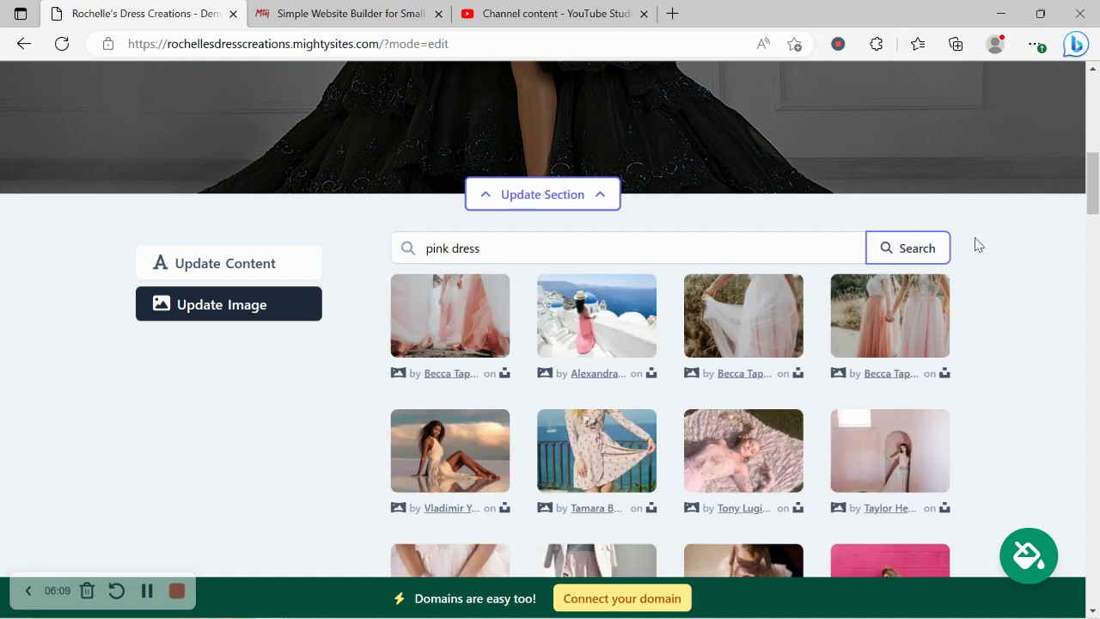
{"action": "scroll", "coordinate": [977, 245], "scroll_direction": "down", "scroll_amount": 2}
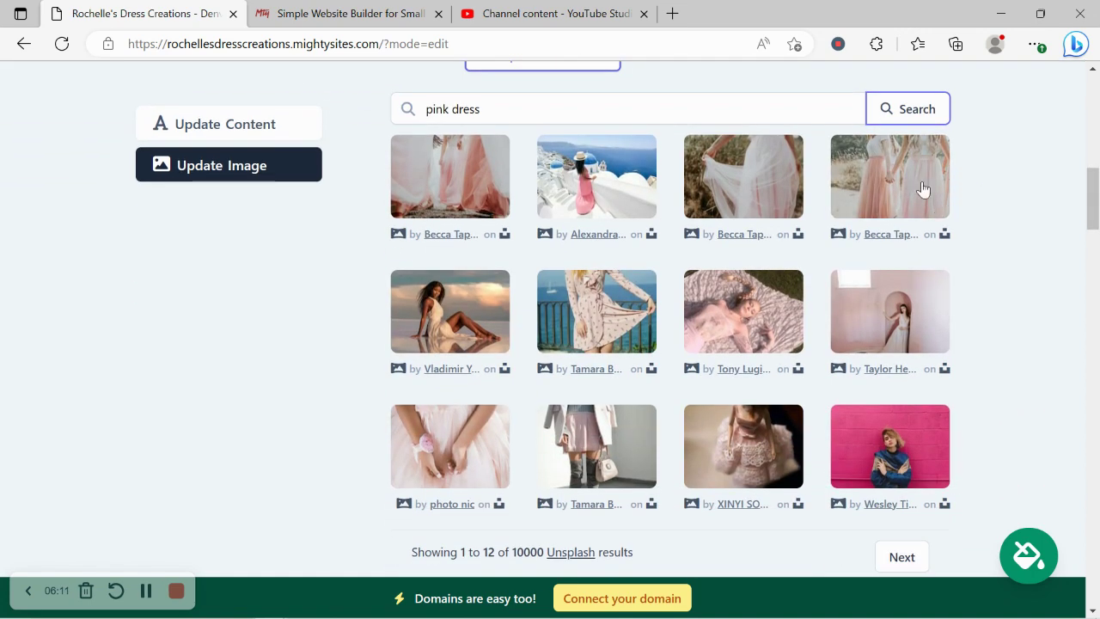
{"action": "left_click", "coordinate": [897, 151]}
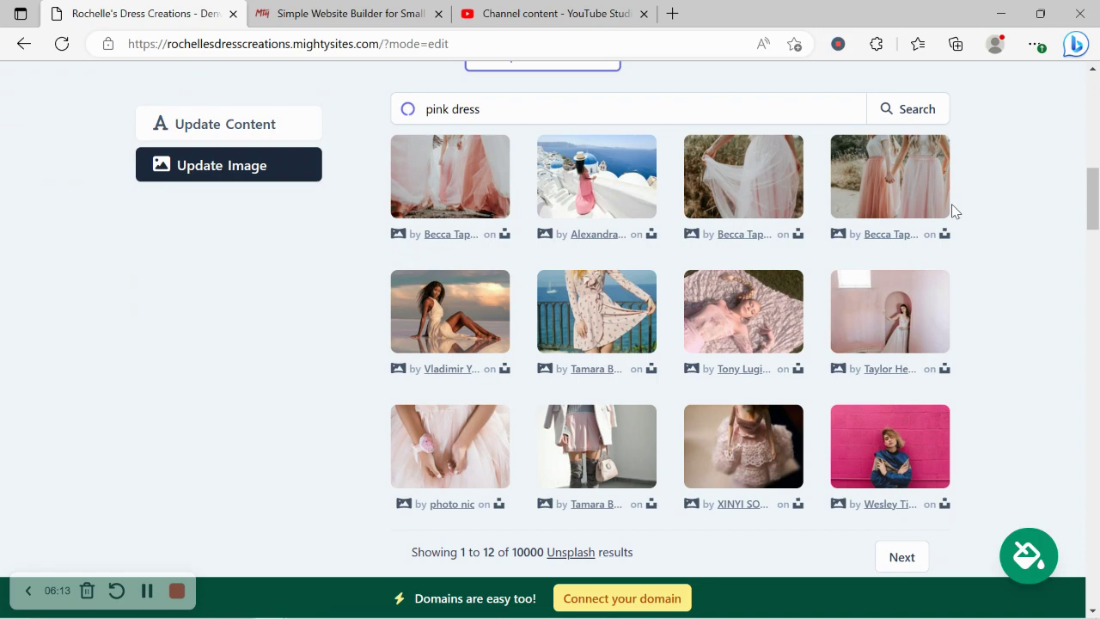
- Set the blush pink skirts photo as the hero background
{"action": "left_click", "coordinate": [644, 476]}
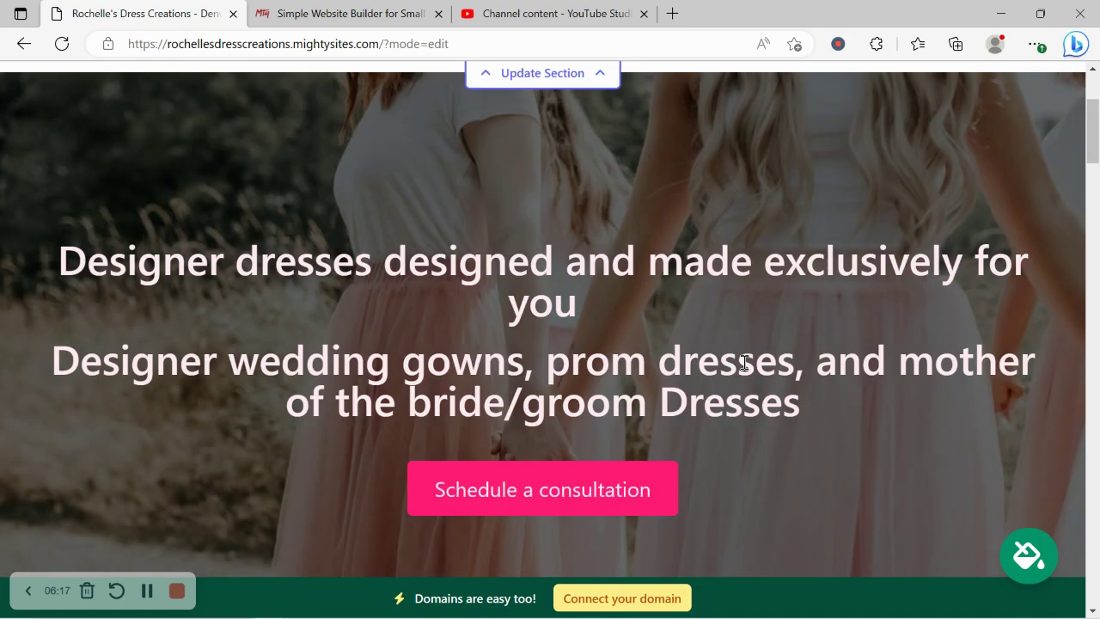
{"action": "scroll", "coordinate": [744, 365], "scroll_direction": "down", "scroll_amount": 4}
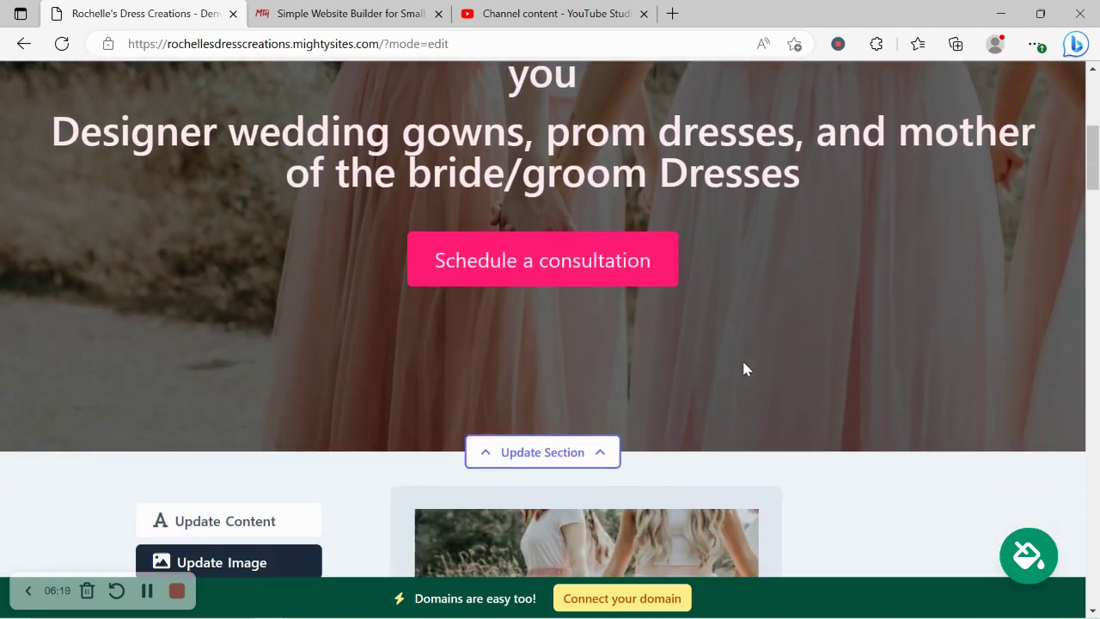
{"action": "scroll", "coordinate": [744, 367], "scroll_direction": "down", "scroll_amount": 3}
- Show the hero's Title, Subtitle and Button content fields
{"action": "left_click", "coordinate": [257, 270]}
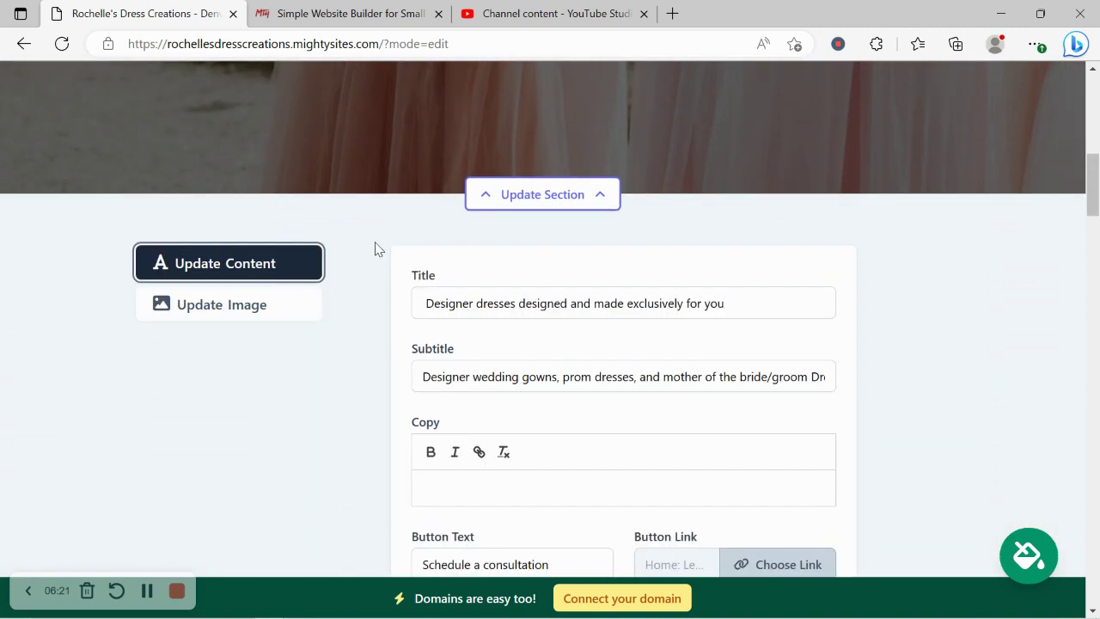
{"action": "scroll", "coordinate": [374, 249], "scroll_direction": "down", "scroll_amount": 1}
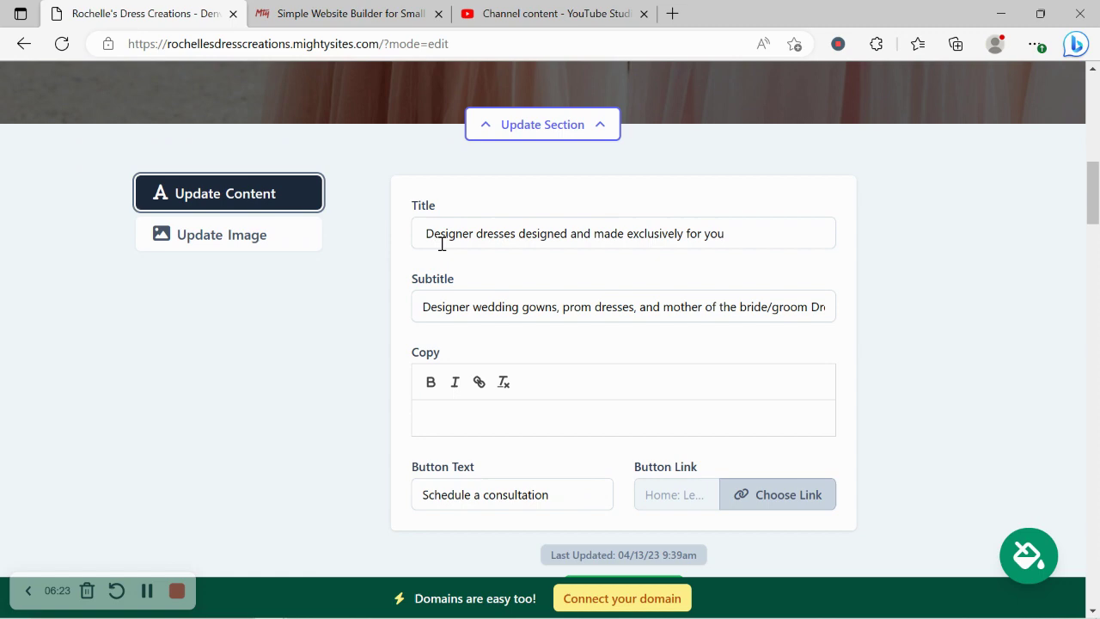
{"action": "scroll", "coordinate": [518, 334], "scroll_direction": "up", "scroll_amount": 5}
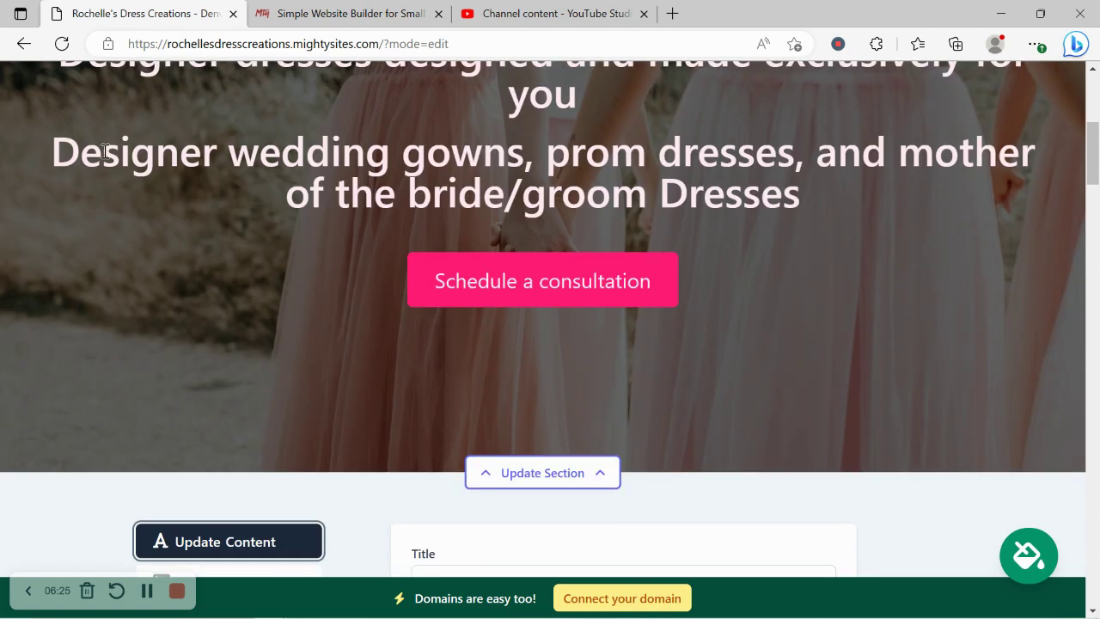
{"action": "left_click_drag", "start_coordinate": [104, 151], "coordinate": [822, 207]}
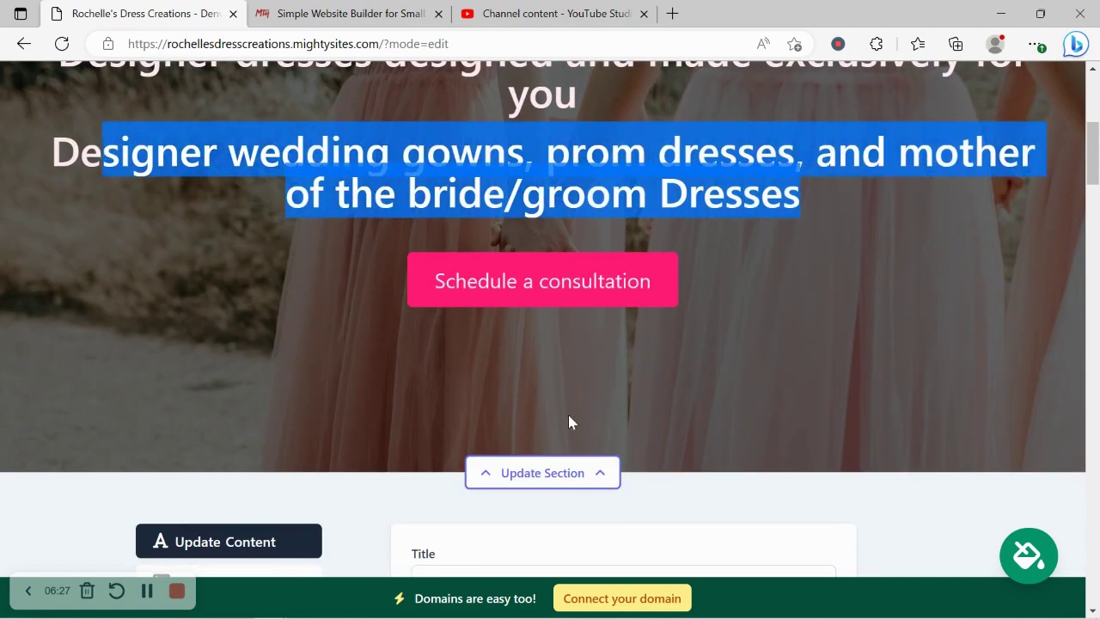
{"action": "scroll", "coordinate": [540, 393], "scroll_direction": "down", "scroll_amount": 5}
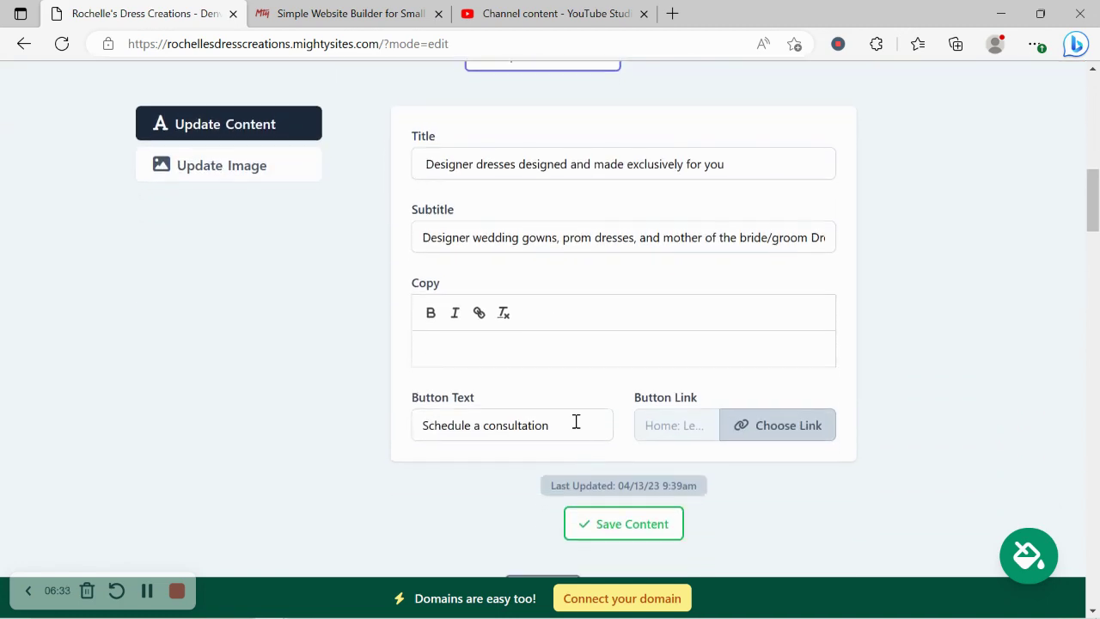
- Link the Schedule a consultation button to the Click to Email action and save the hero content
{"action": "left_click", "coordinate": [778, 445]}
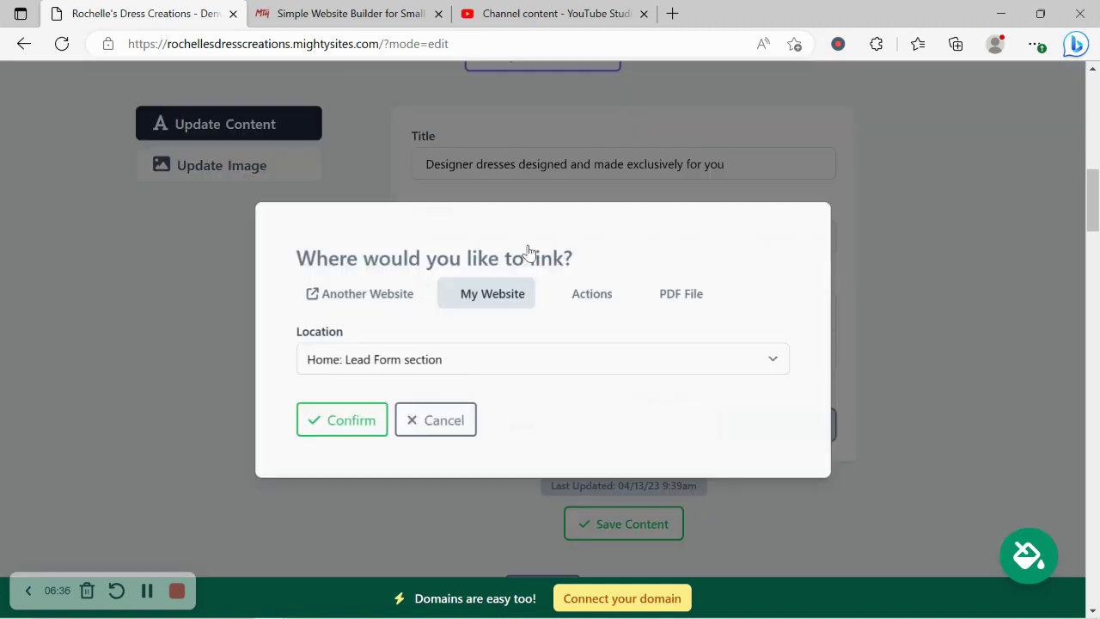
{"action": "left_click", "coordinate": [391, 287]}
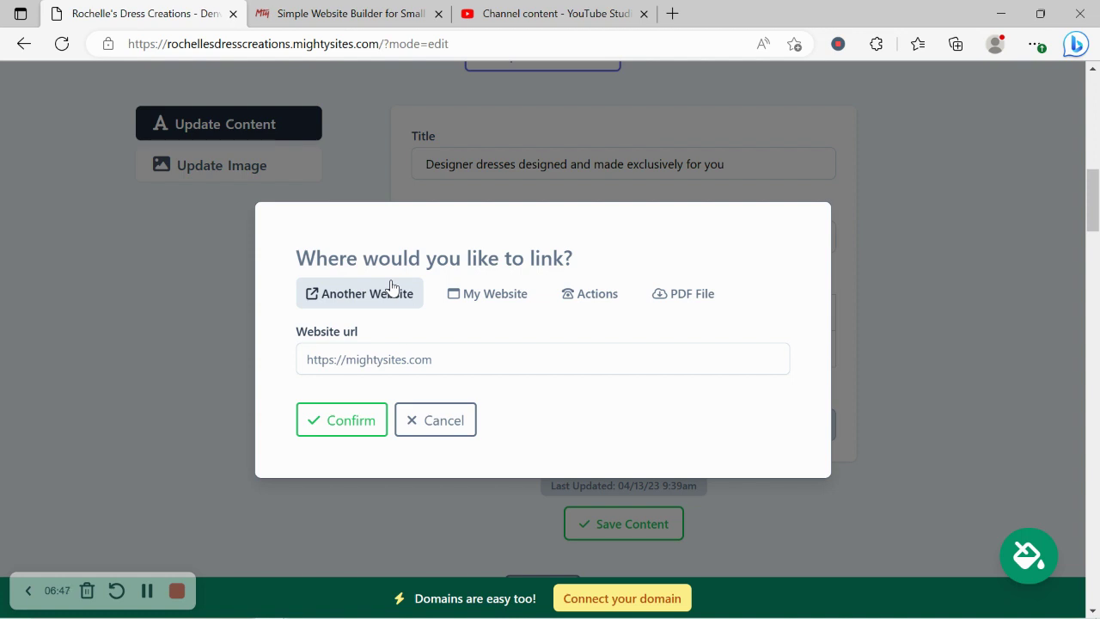
{"action": "left_click", "coordinate": [581, 296]}
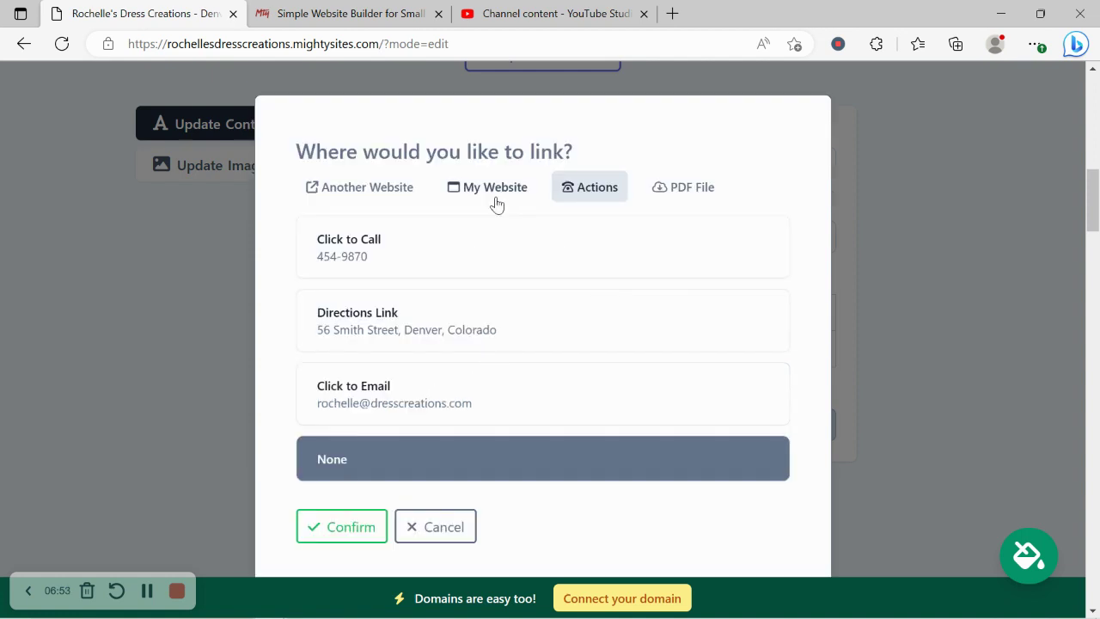
{"action": "left_click", "coordinate": [556, 375]}
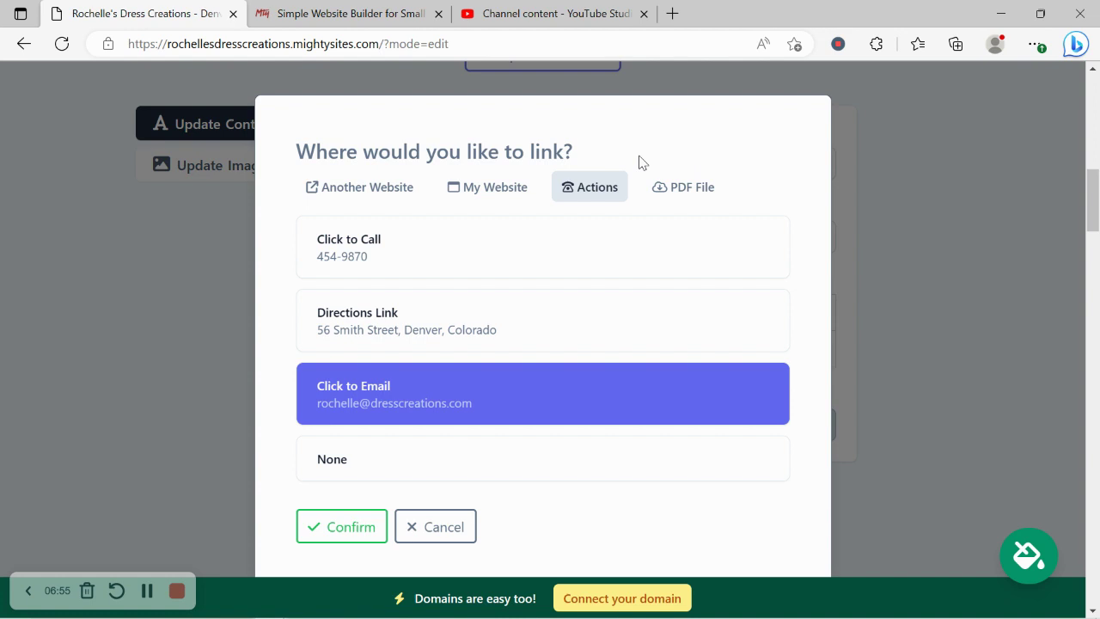
{"action": "left_click", "coordinate": [384, 516]}
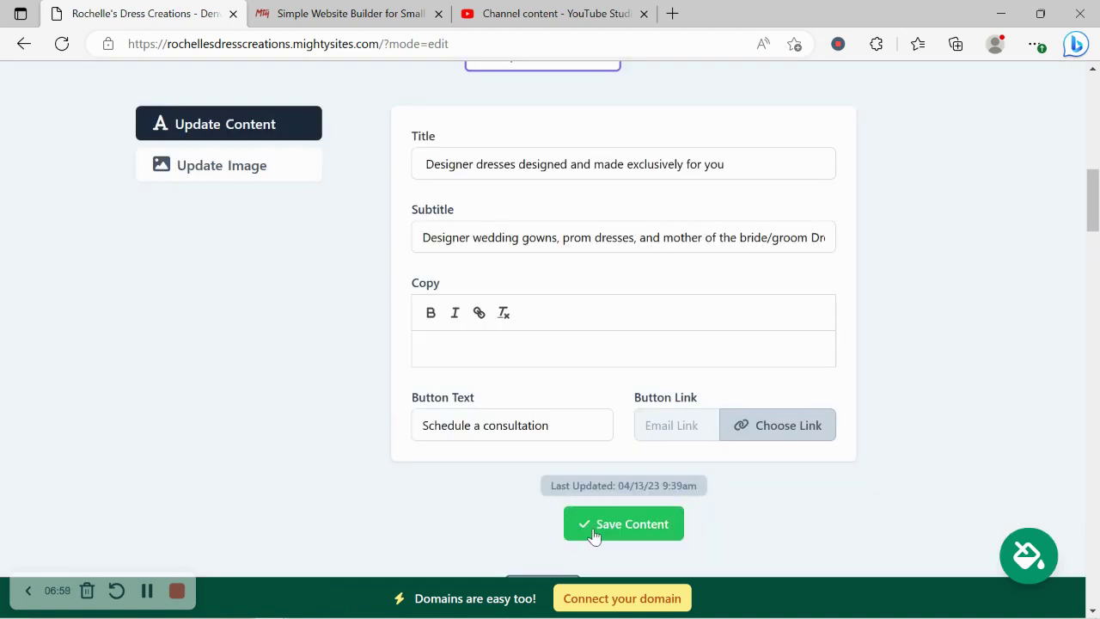
{"action": "left_click", "coordinate": [592, 533]}
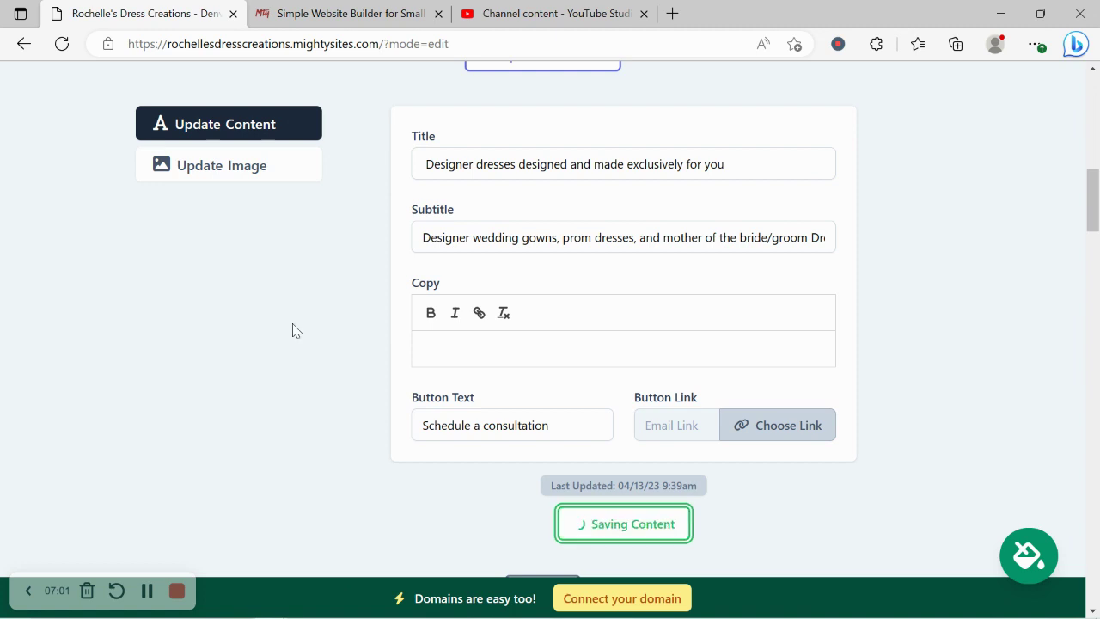
{"action": "scroll", "coordinate": [292, 331], "scroll_direction": "down", "scroll_amount": 2}
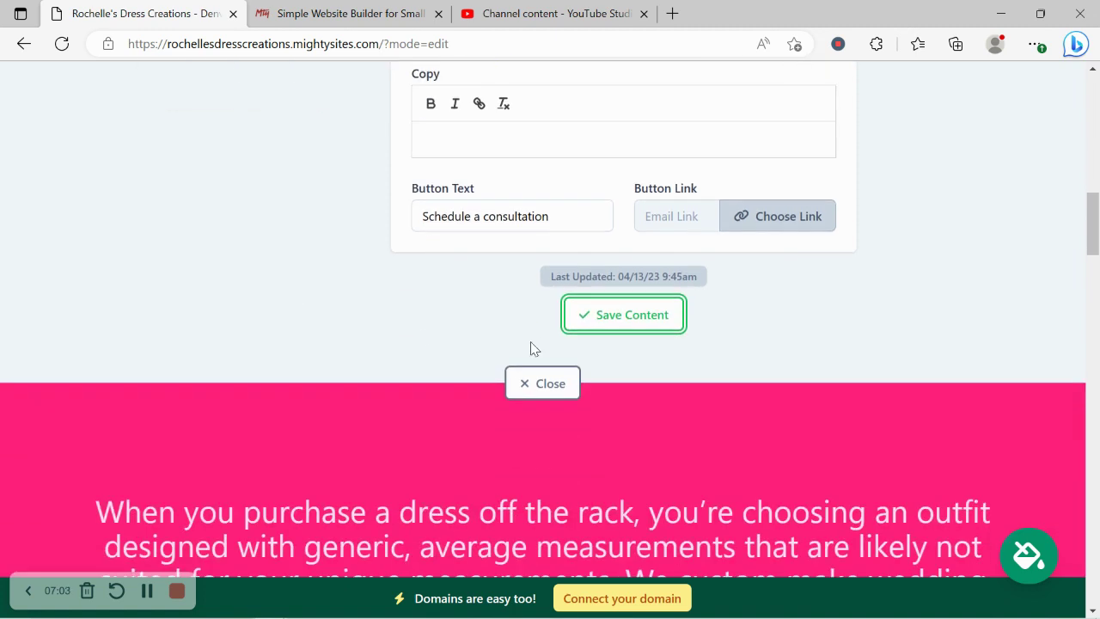
{"action": "left_click", "coordinate": [556, 386]}
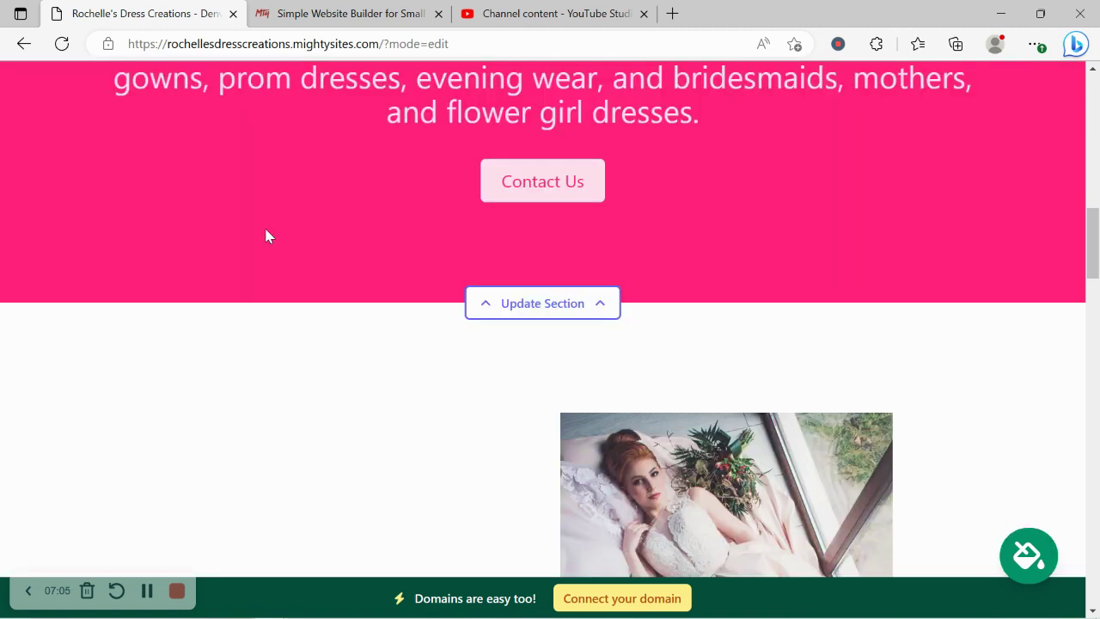
{"action": "scroll", "coordinate": [263, 226], "scroll_direction": "up", "scroll_amount": 3}
{"action": "scroll", "coordinate": [266, 229], "scroll_direction": "down", "scroll_amount": 1}
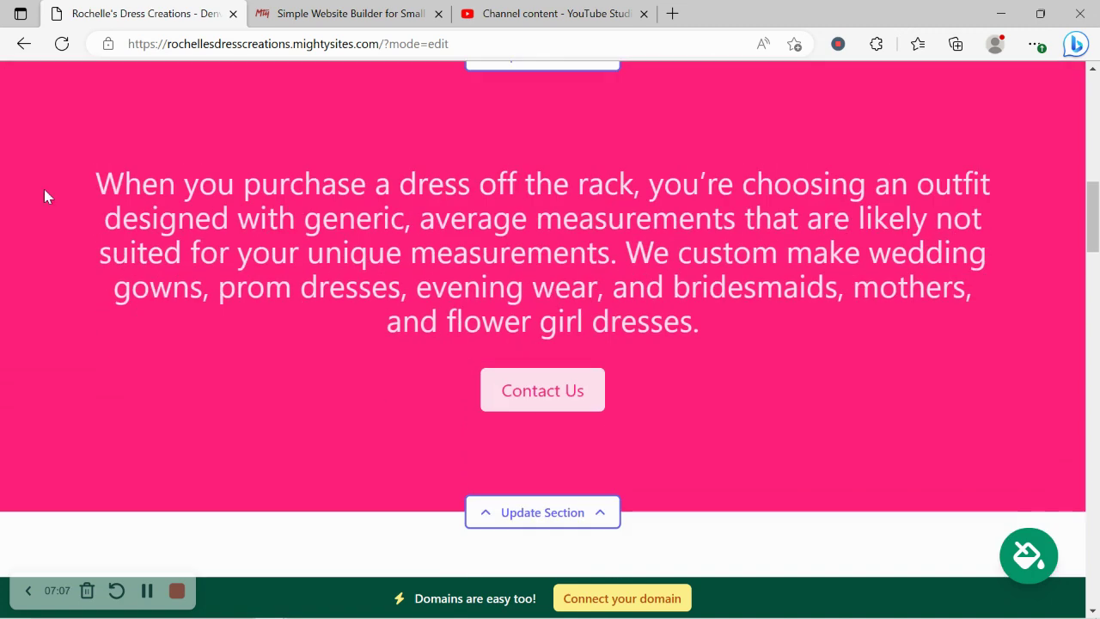
{"action": "left_click_drag", "start_coordinate": [44, 197], "coordinate": [542, 322]}
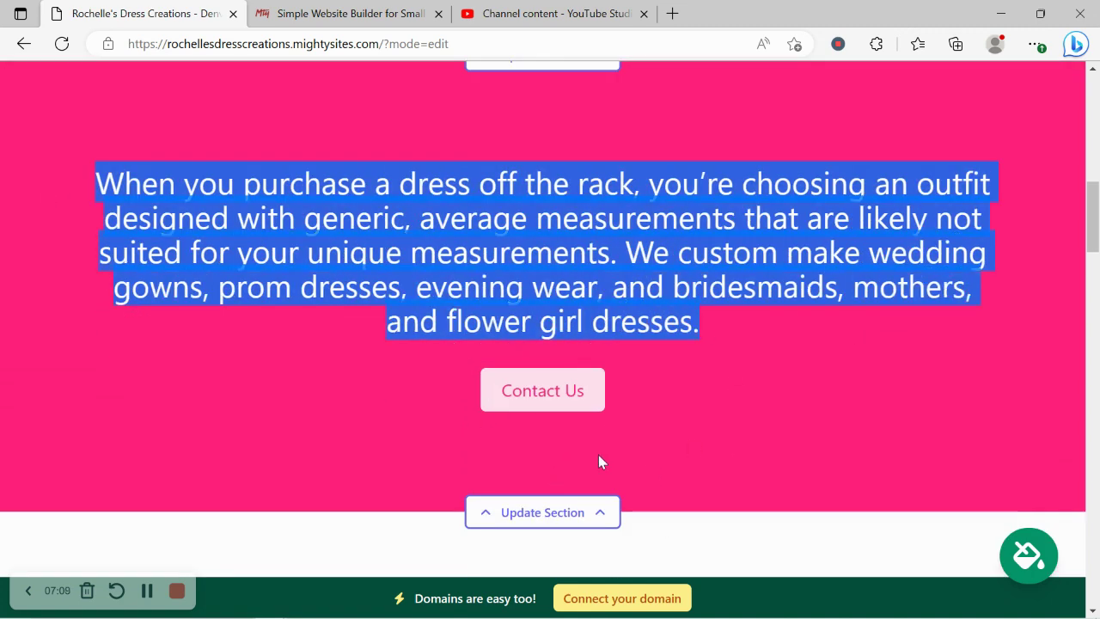
{"action": "left_click", "coordinate": [751, 372]}
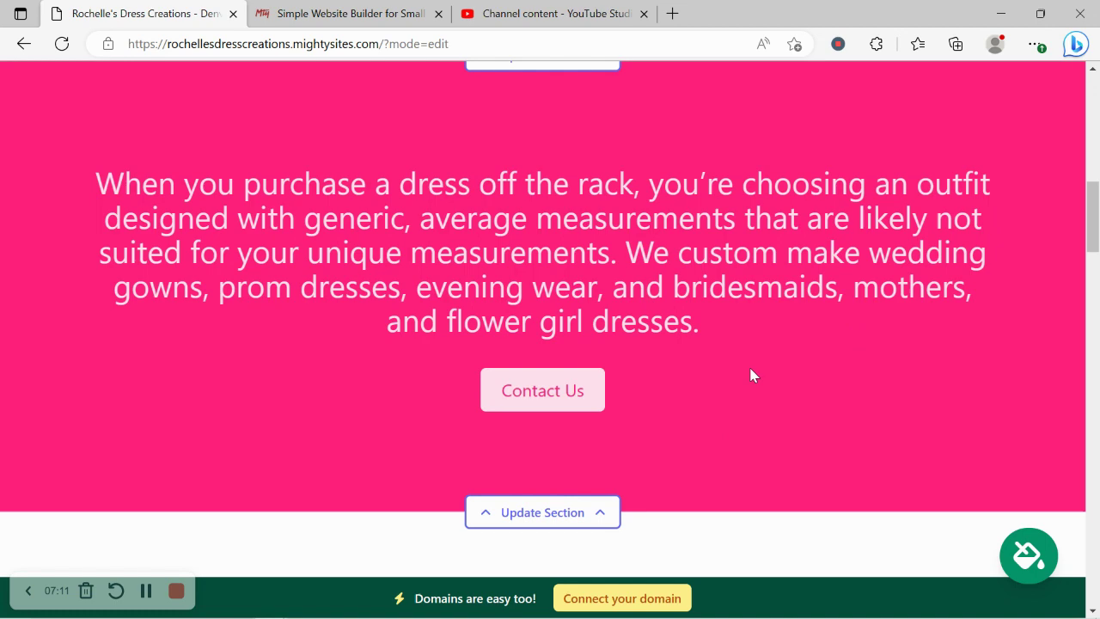
{"action": "scroll", "coordinate": [751, 374], "scroll_direction": "down", "scroll_amount": 2}
{"action": "scroll", "coordinate": [751, 374], "scroll_direction": "down", "scroll_amount": 6}
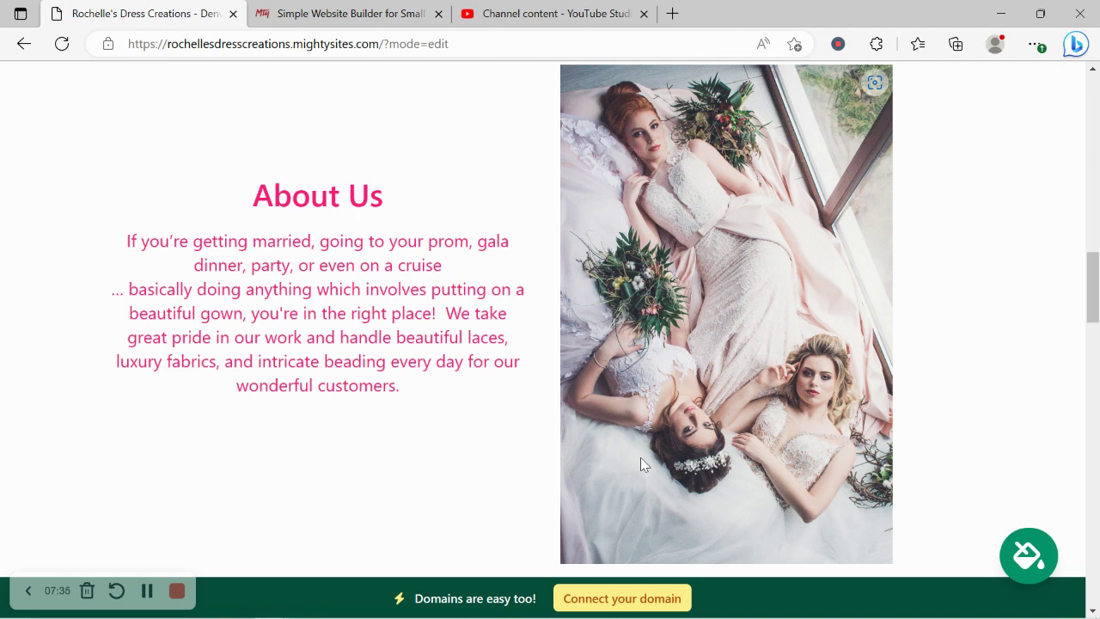
{"action": "scroll", "coordinate": [307, 369], "scroll_direction": "down", "scroll_amount": 6}
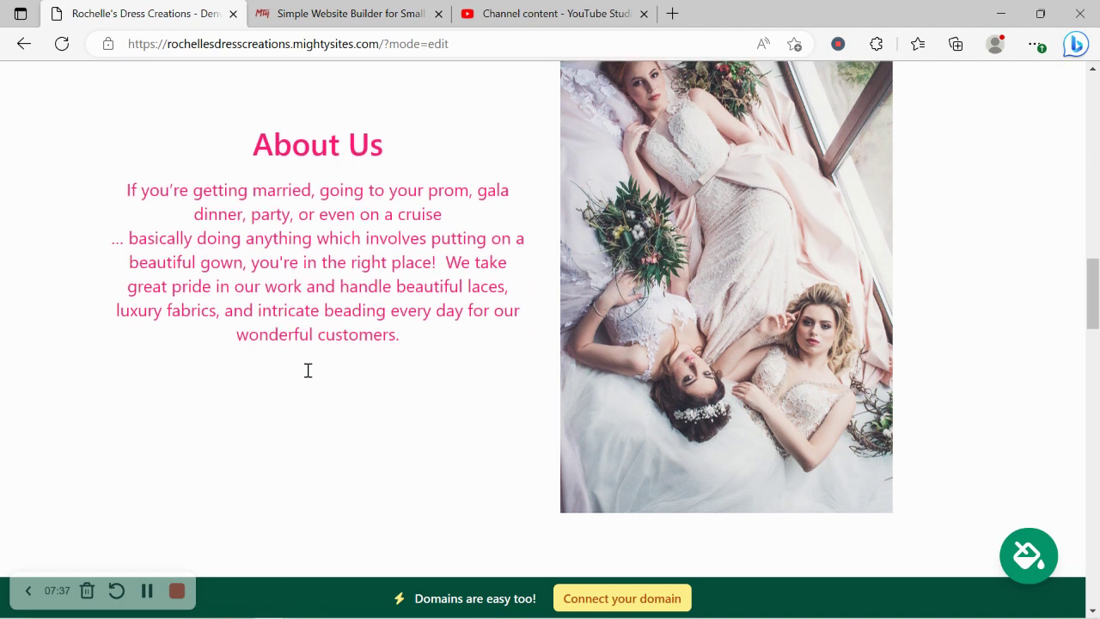
{"action": "scroll", "coordinate": [308, 377], "scroll_direction": "down", "scroll_amount": 1}
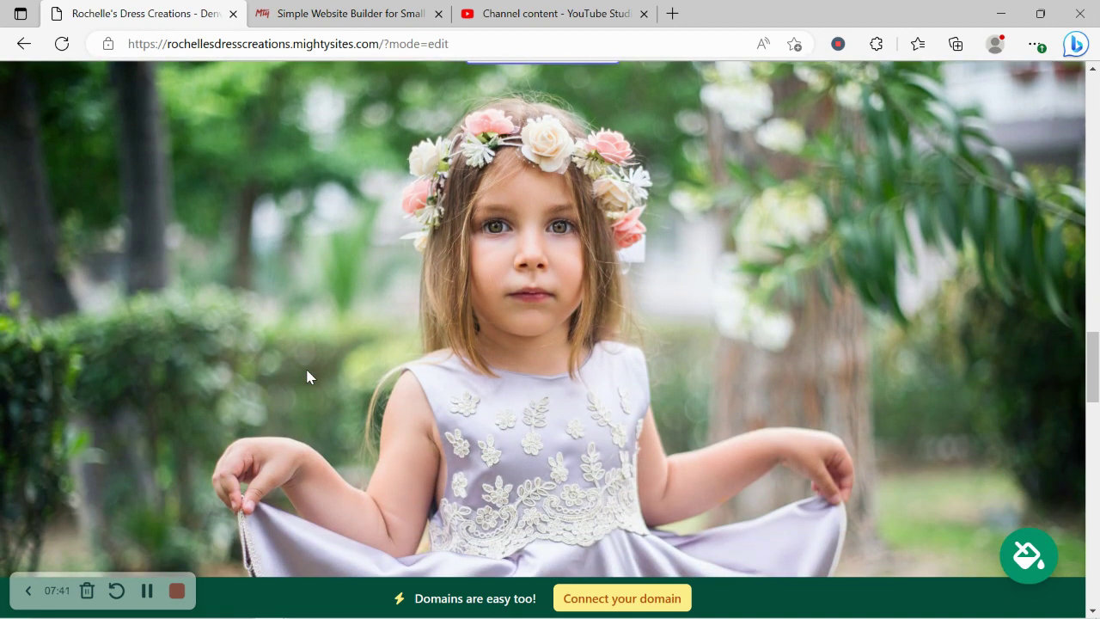
{"action": "scroll", "coordinate": [308, 376], "scroll_direction": "down", "scroll_amount": 2}
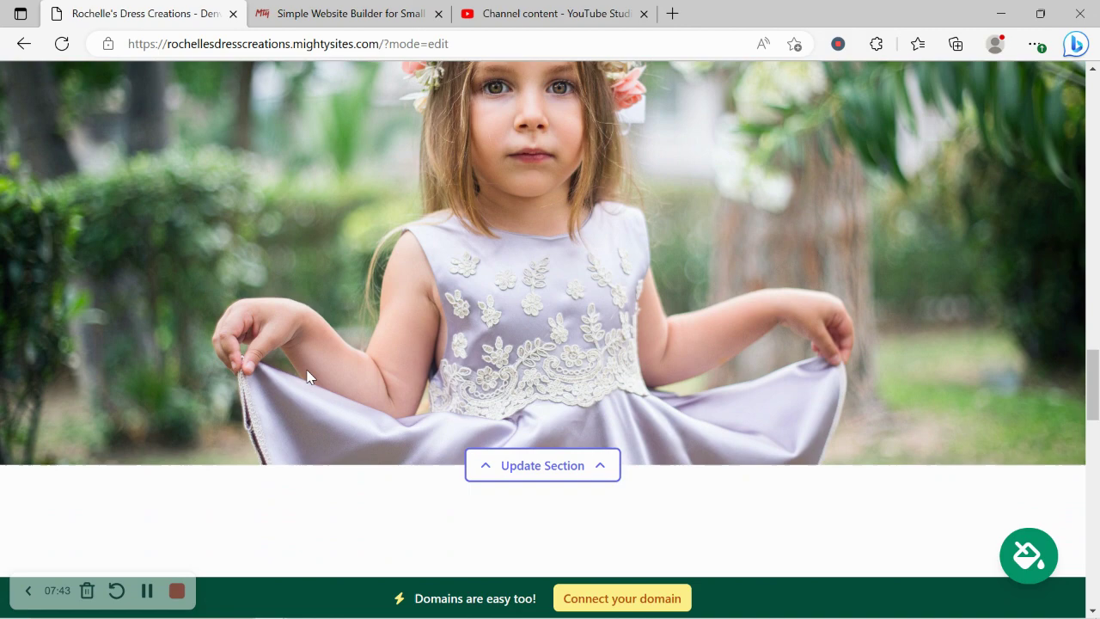
{"action": "scroll", "coordinate": [692, 378], "scroll_direction": "down", "scroll_amount": 1}
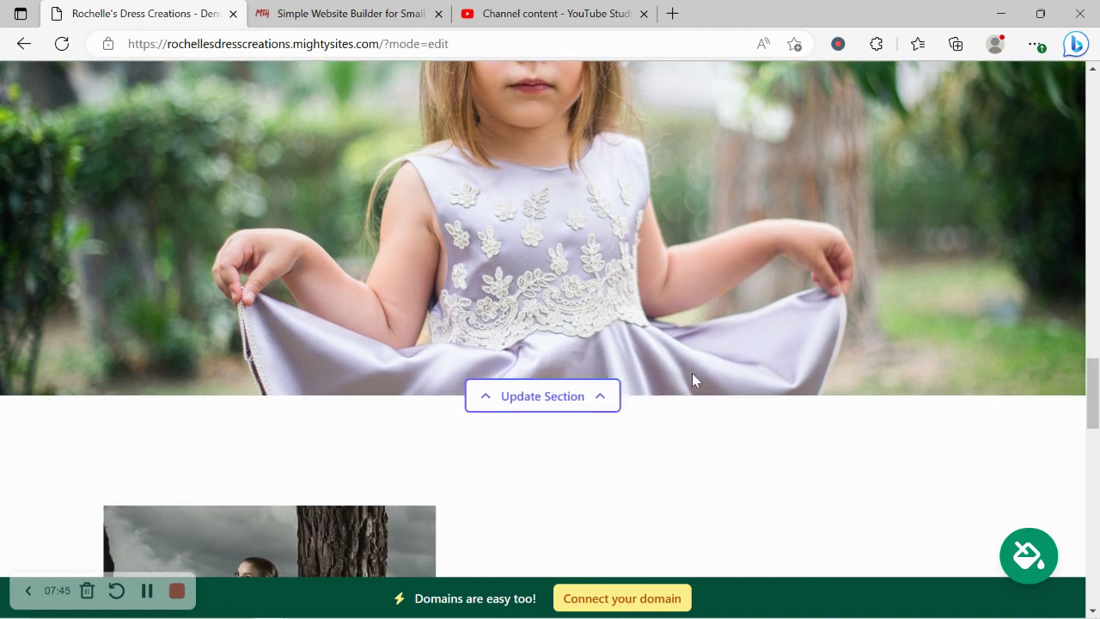
{"action": "scroll", "coordinate": [702, 361], "scroll_direction": "down", "scroll_amount": 6}
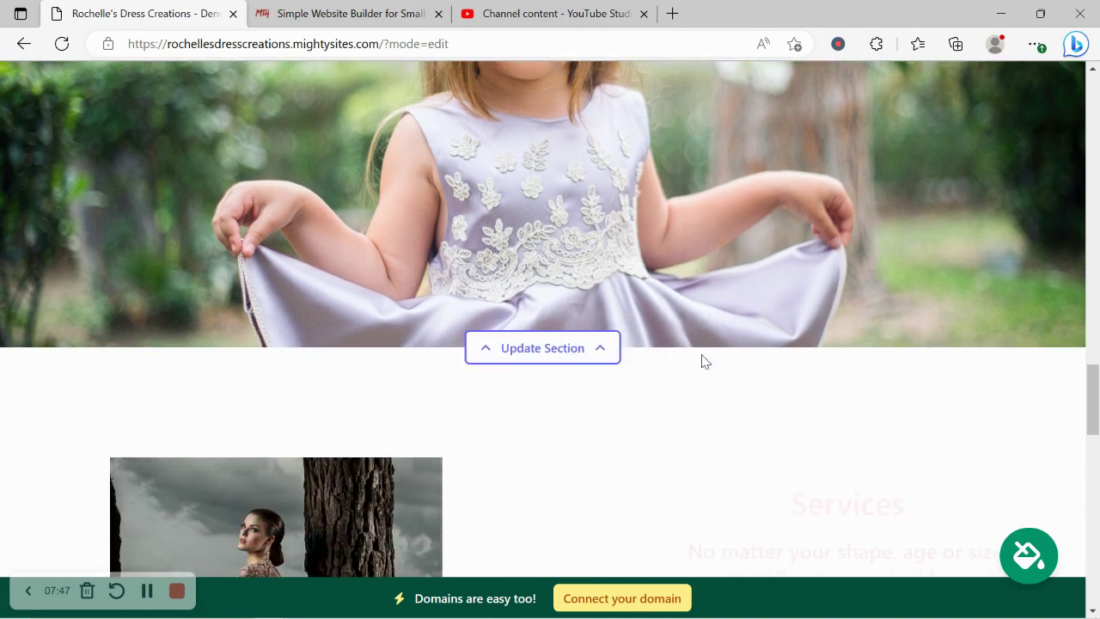
{"action": "scroll", "coordinate": [702, 361], "scroll_direction": "down", "scroll_amount": 1}
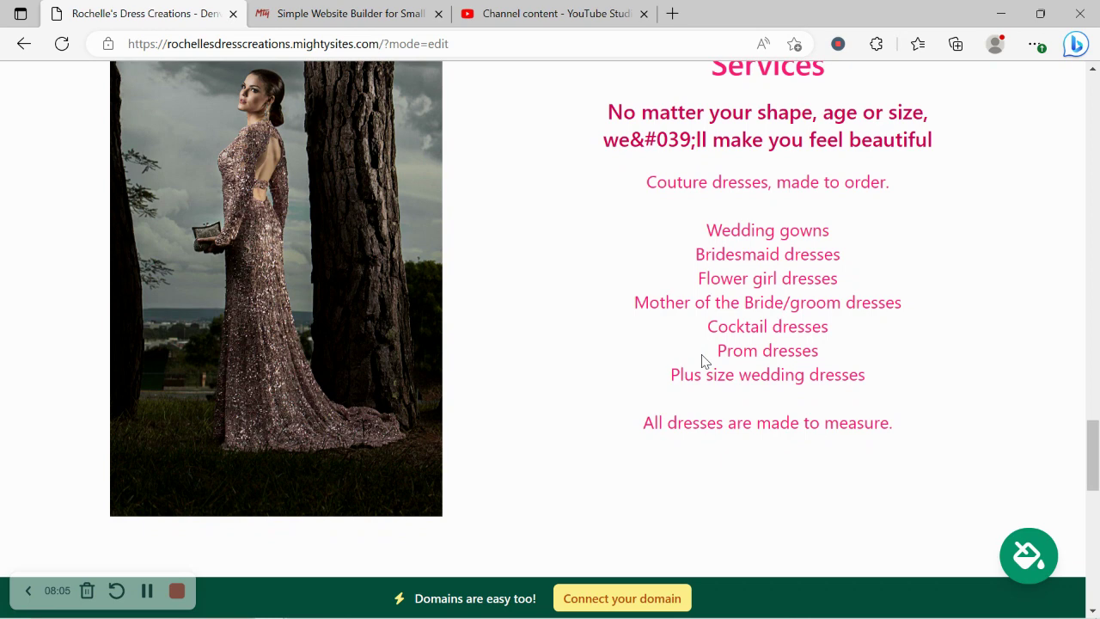
{"action": "scroll", "coordinate": [702, 359], "scroll_direction": "up", "scroll_amount": 1}
{"action": "left_click_drag", "start_coordinate": [665, 118], "coordinate": [963, 515]}
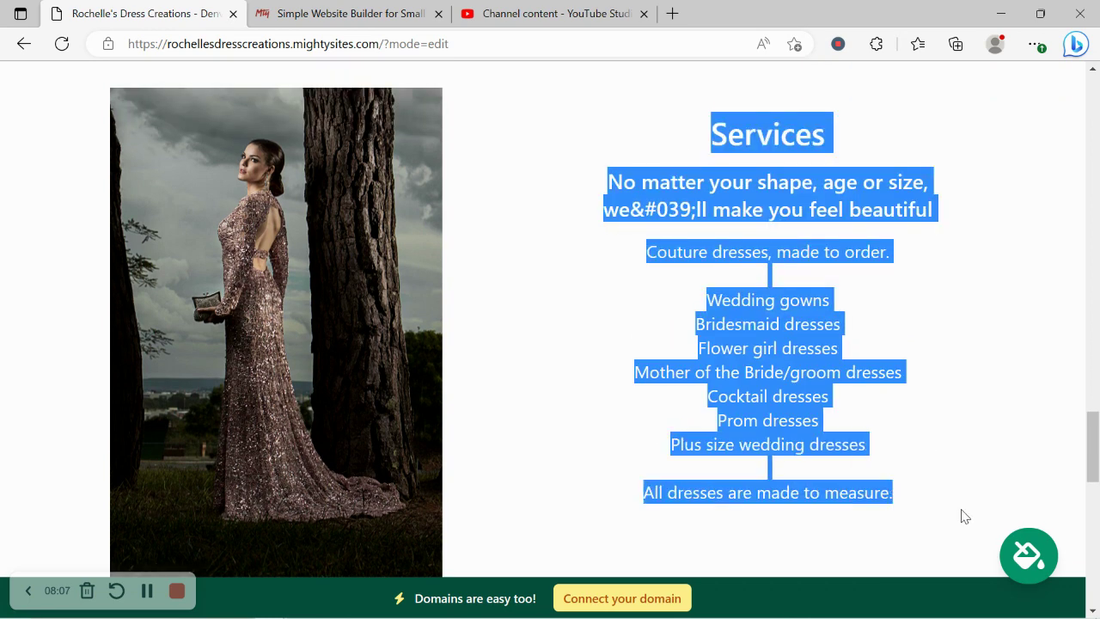
{"action": "scroll", "coordinate": [717, 176], "scroll_direction": "down", "scroll_amount": 6}
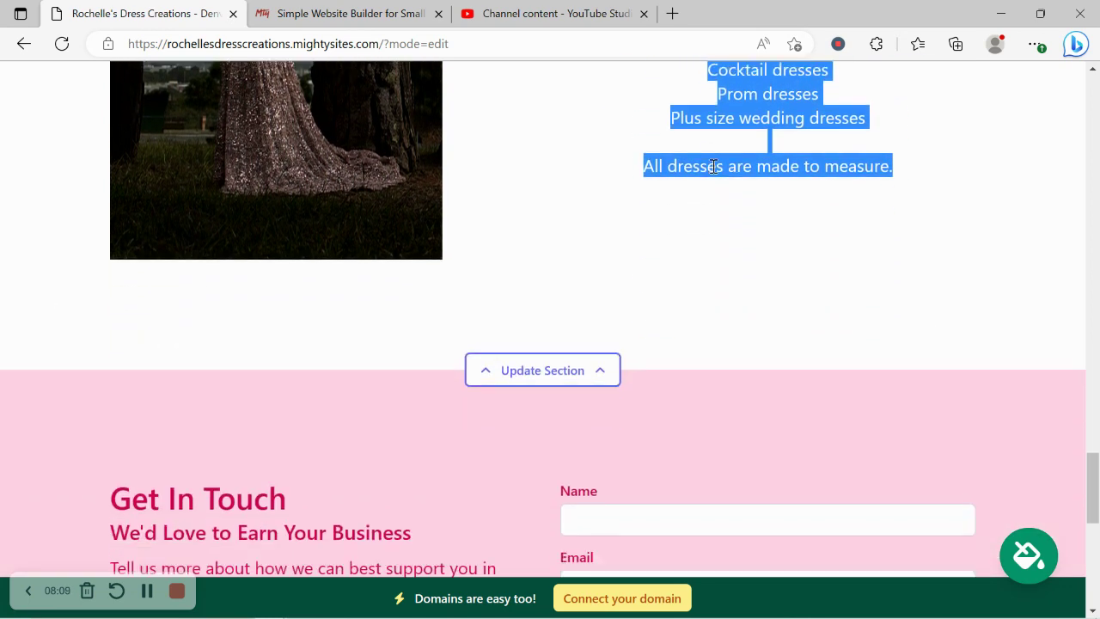
{"action": "scroll", "coordinate": [716, 173], "scroll_direction": "down", "scroll_amount": 1}
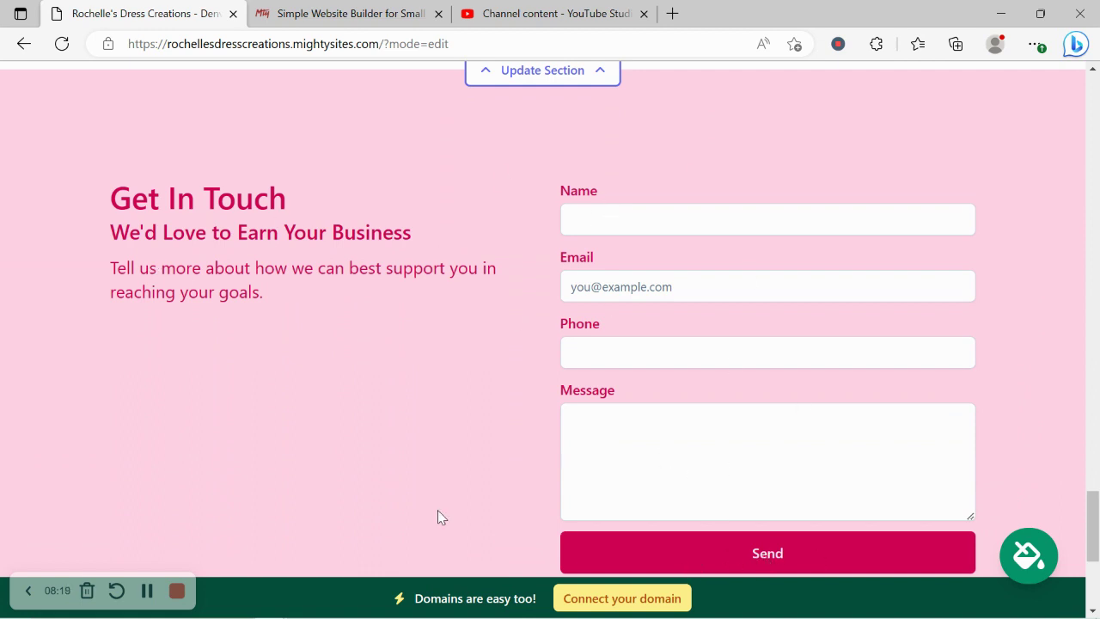
{"action": "scroll", "coordinate": [437, 512], "scroll_direction": "down", "scroll_amount": 2}
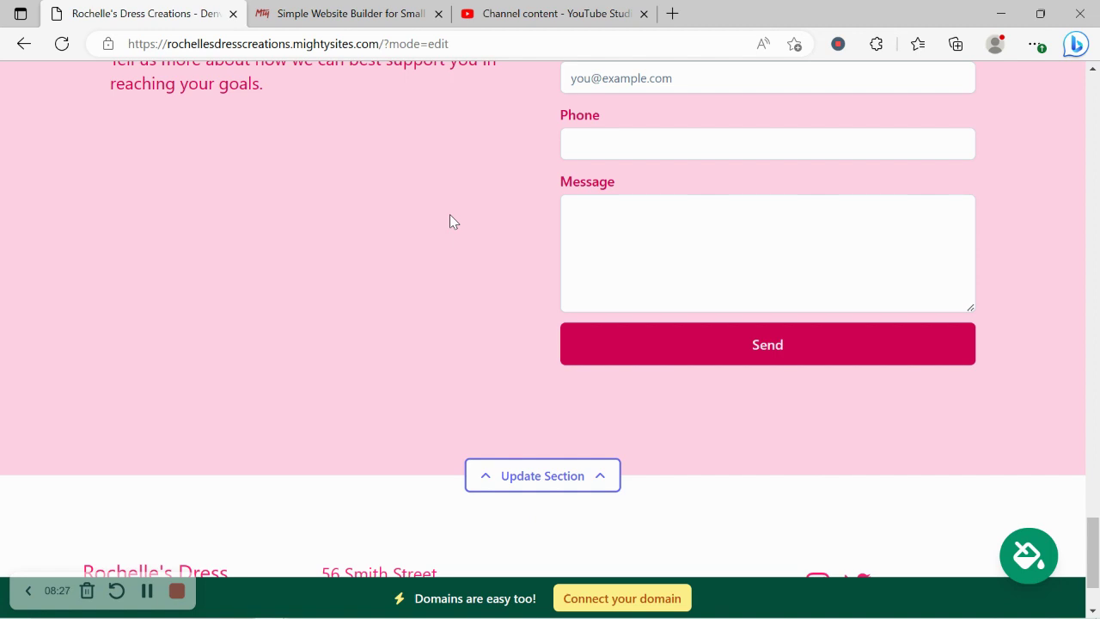
{"action": "scroll", "coordinate": [449, 214], "scroll_direction": "up", "scroll_amount": 5}
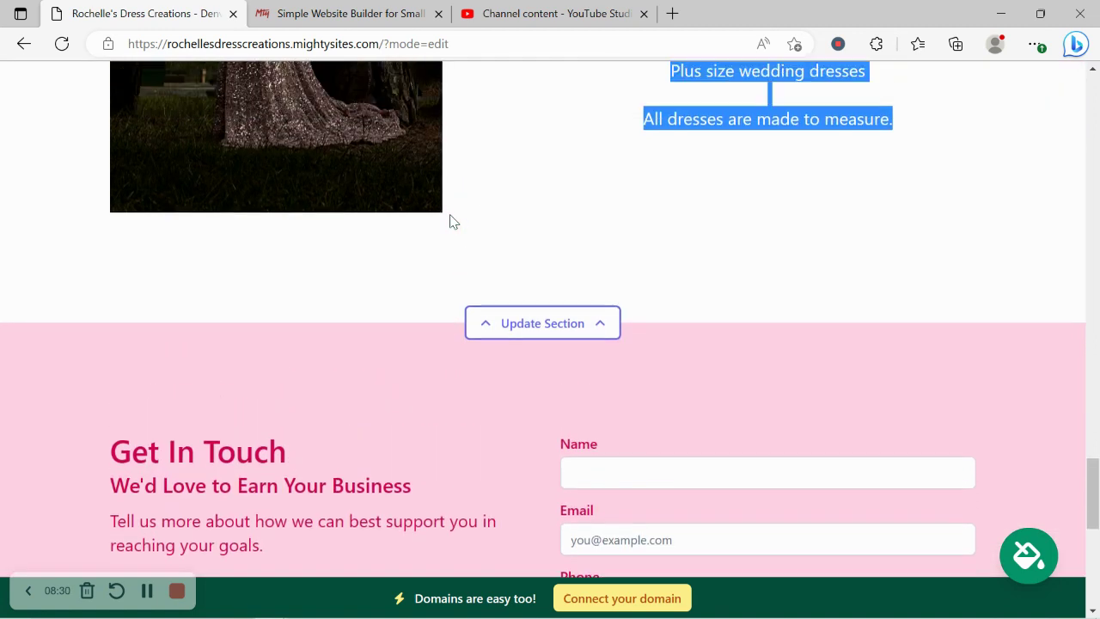
{"action": "scroll", "coordinate": [450, 220], "scroll_direction": "up", "scroll_amount": 3}
{"action": "left_click", "coordinate": [449, 218]}
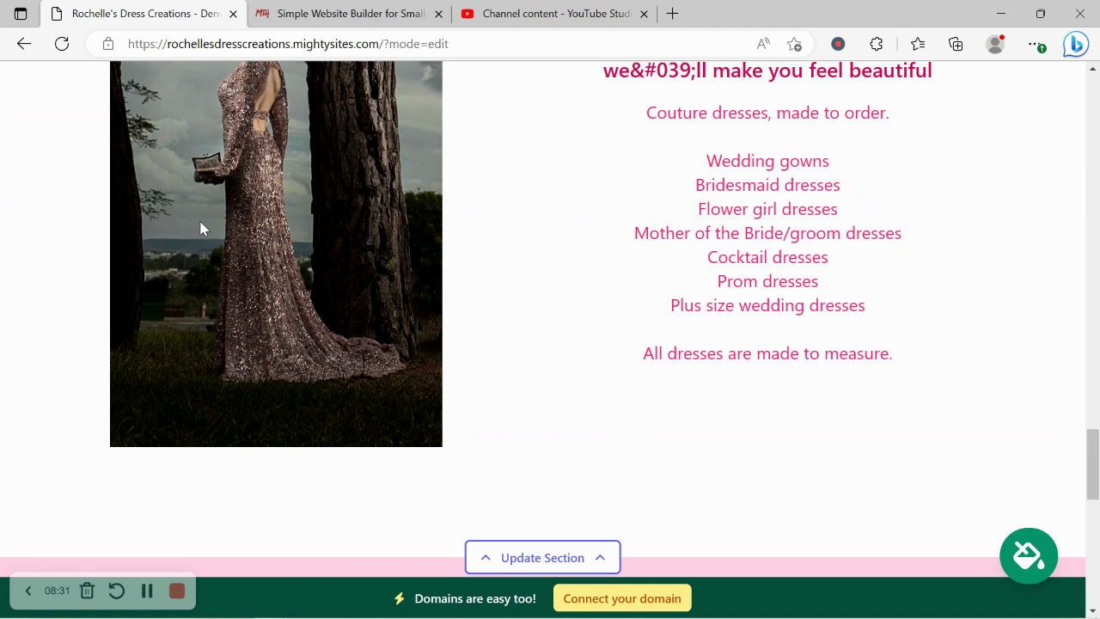
- Open the Connect a Domain page, then switch to the 'Simple Website Builder' home page
{"action": "left_click", "coordinate": [617, 598]}
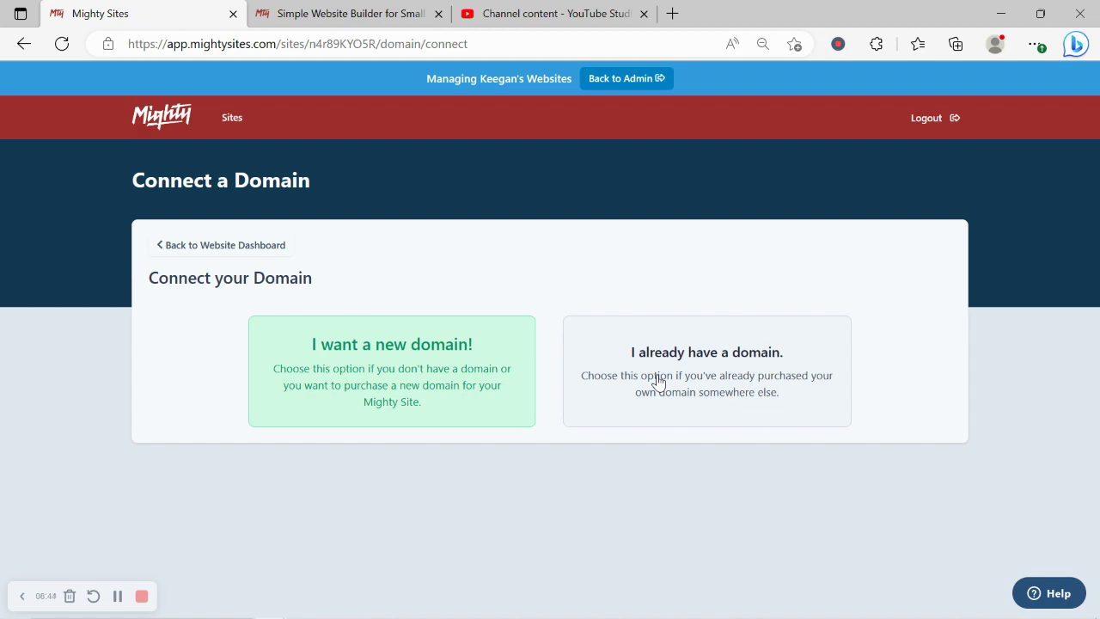
{"action": "left_click", "coordinate": [325, 10]}
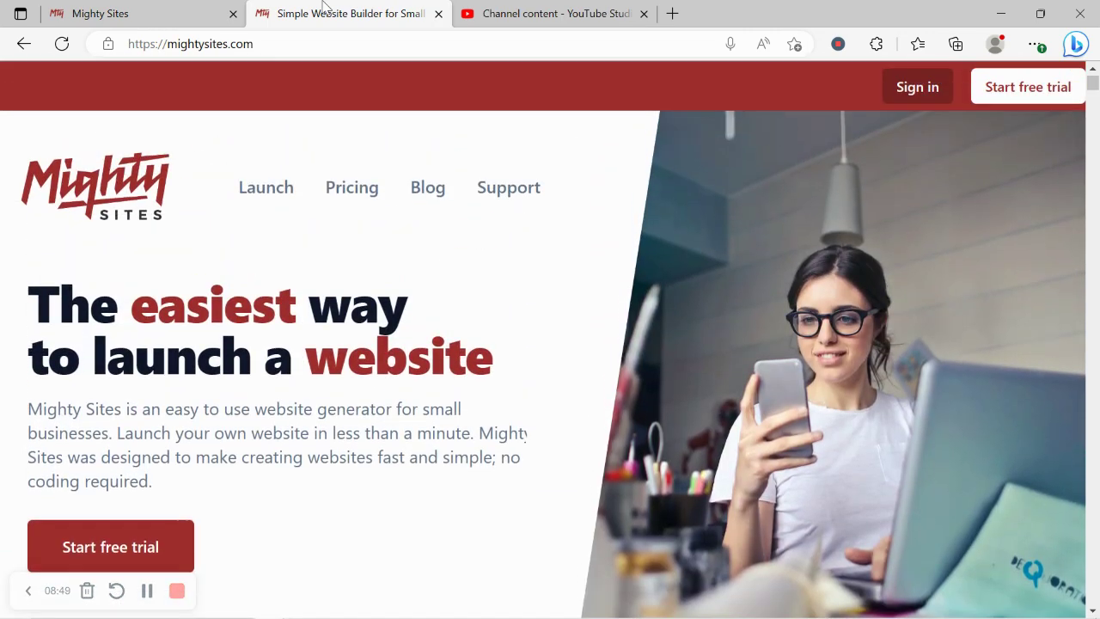
- Browse the Small Business Marketing Blog articles, then return to the Connect a Domain page
{"action": "left_click", "coordinate": [428, 184]}
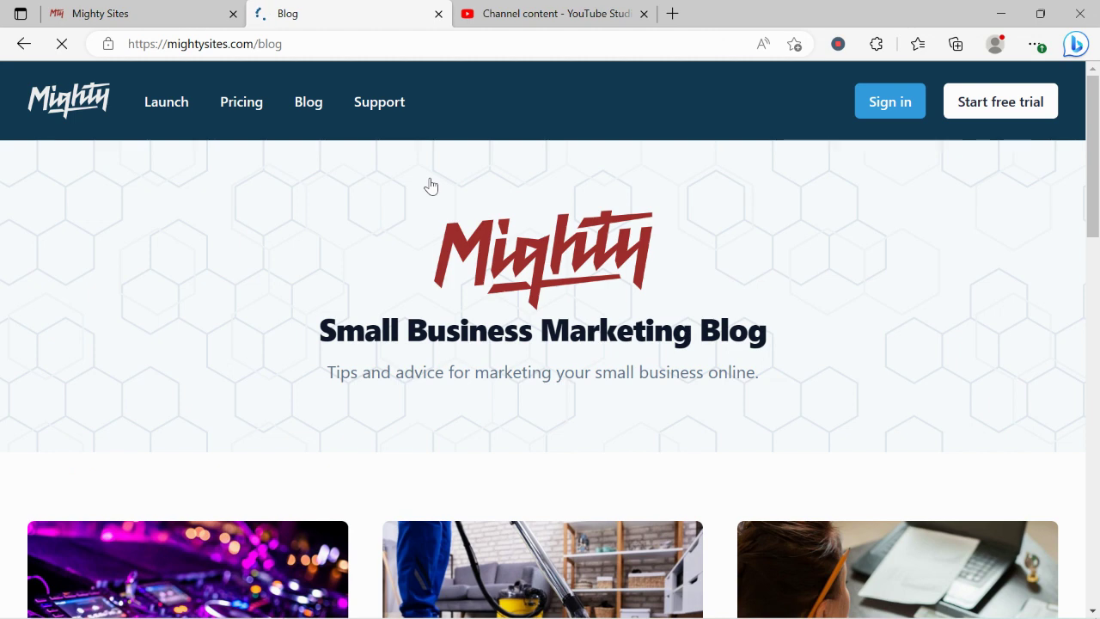
{"action": "scroll", "coordinate": [431, 186], "scroll_direction": "down", "scroll_amount": 1}
{"action": "left_click_drag", "start_coordinate": [300, 309], "coordinate": [800, 321]}
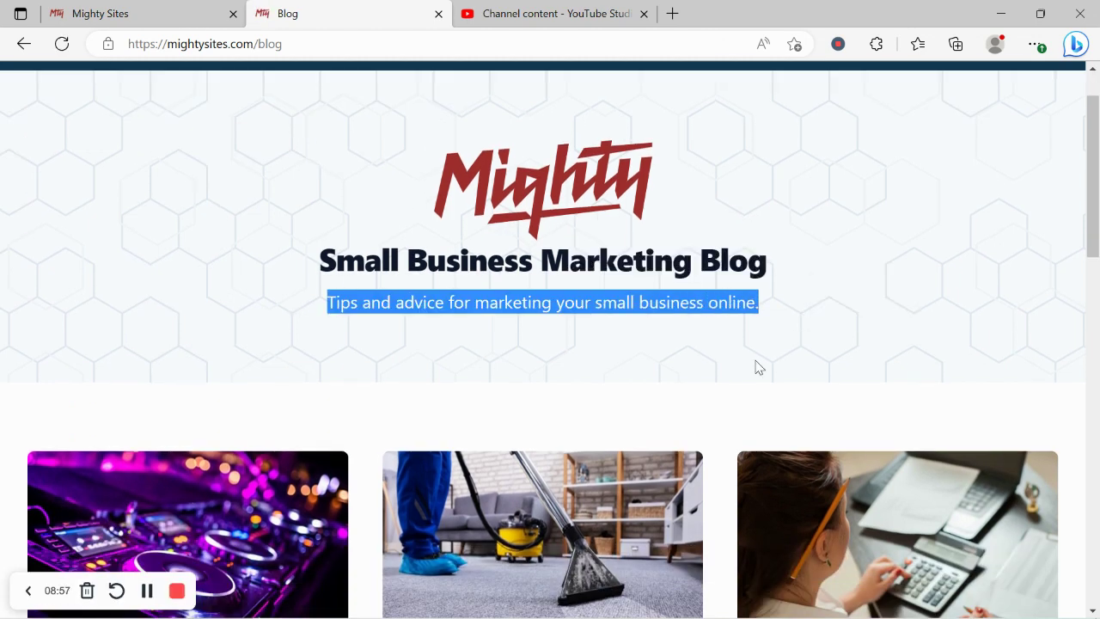
{"action": "scroll", "coordinate": [754, 361], "scroll_direction": "down", "scroll_amount": 3}
{"action": "scroll", "coordinate": [755, 368], "scroll_direction": "down", "scroll_amount": 2}
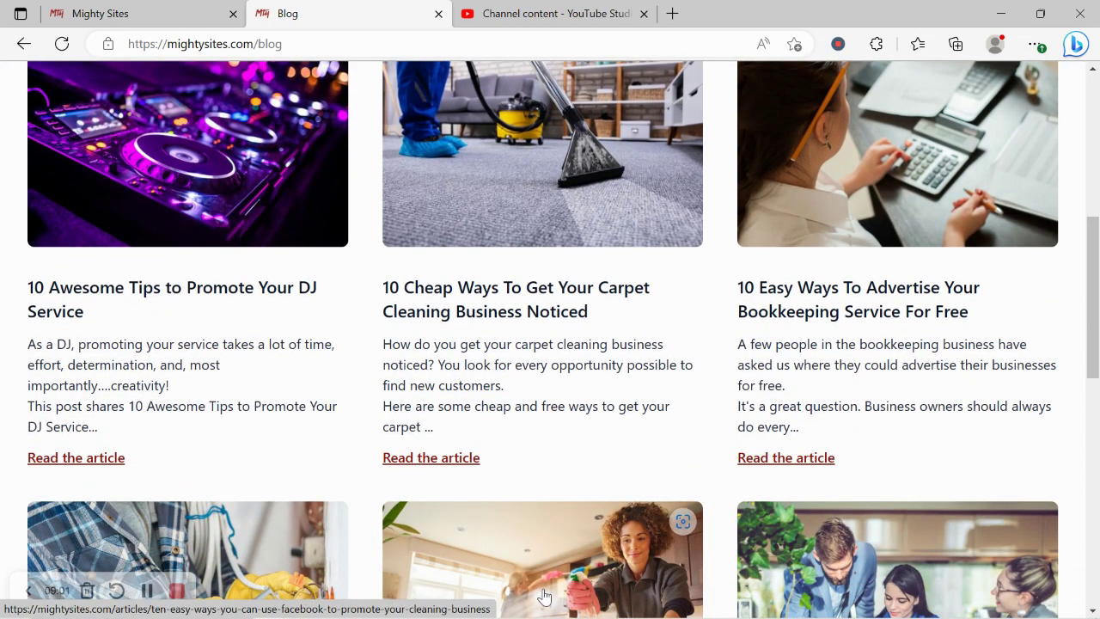
{"action": "scroll", "coordinate": [544, 596], "scroll_direction": "down", "scroll_amount": 4}
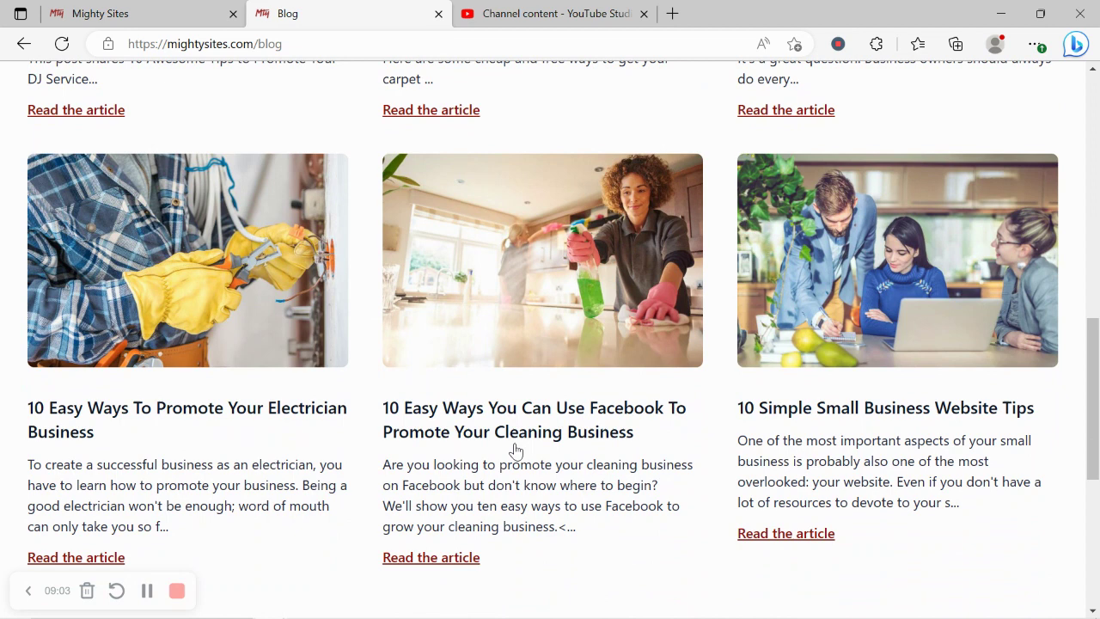
{"action": "left_click", "coordinate": [194, 10]}
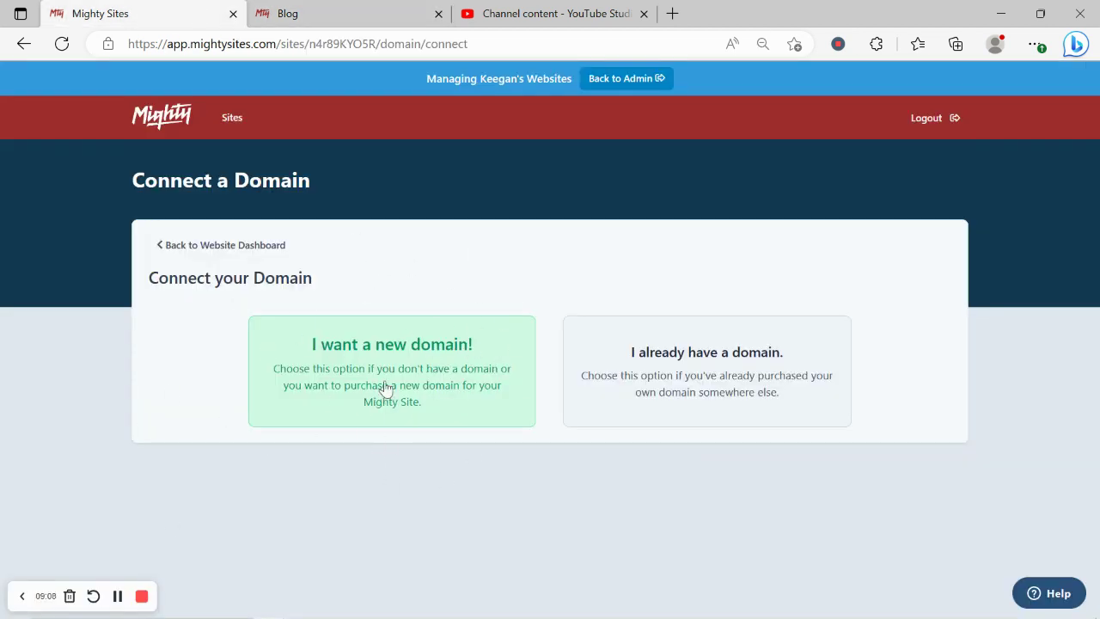
- Return to the Rochelle's Dress Creations dashboard, which shows the site as Live
{"action": "left_click", "coordinate": [263, 245]}
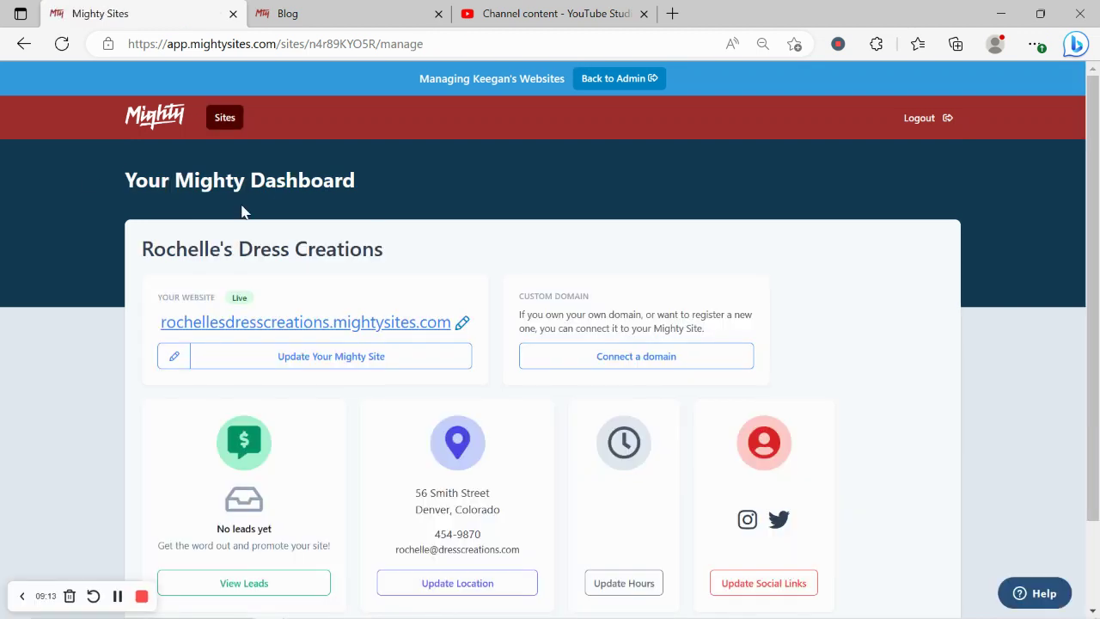
{"action": "left_click_drag", "start_coordinate": [88, 178], "coordinate": [388, 181]}
{"action": "left_click", "coordinate": [63, 474]}
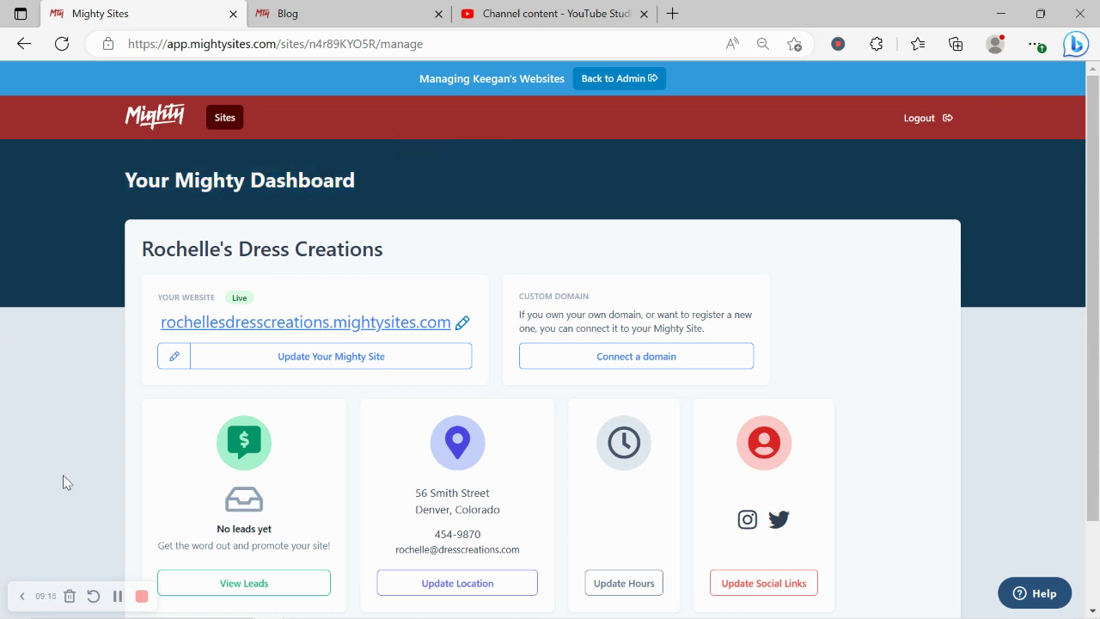
{"action": "scroll", "coordinate": [63, 475], "scroll_direction": "down", "scroll_amount": 1}
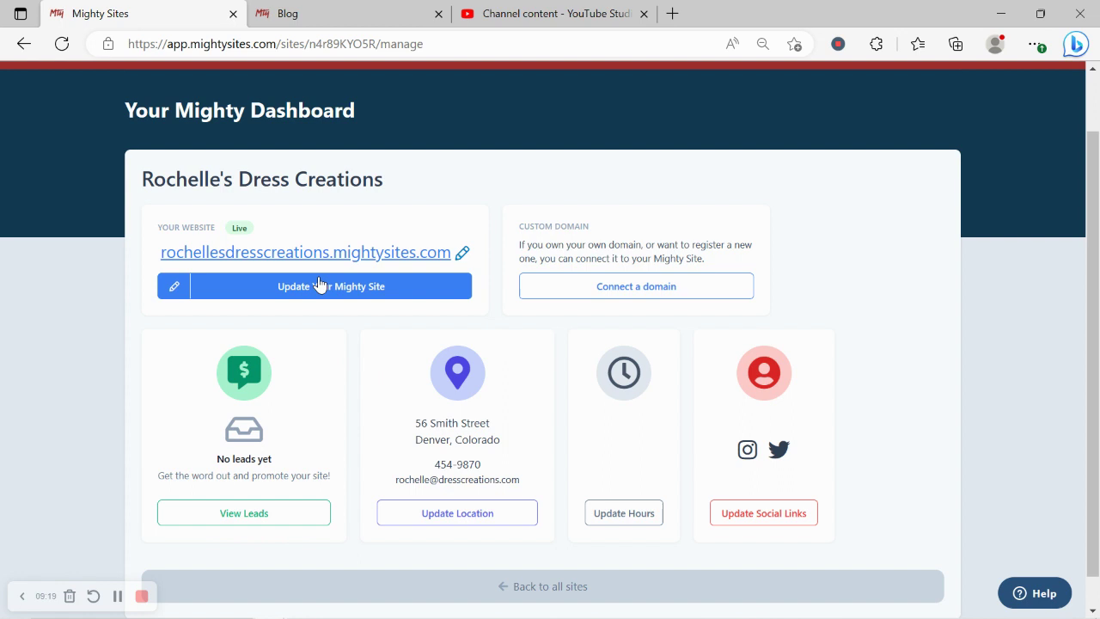
- Open rochellesdresscreations.mightysites.com and scroll through its hero, About Us and flower-girl sections
{"action": "left_click", "coordinate": [384, 257]}
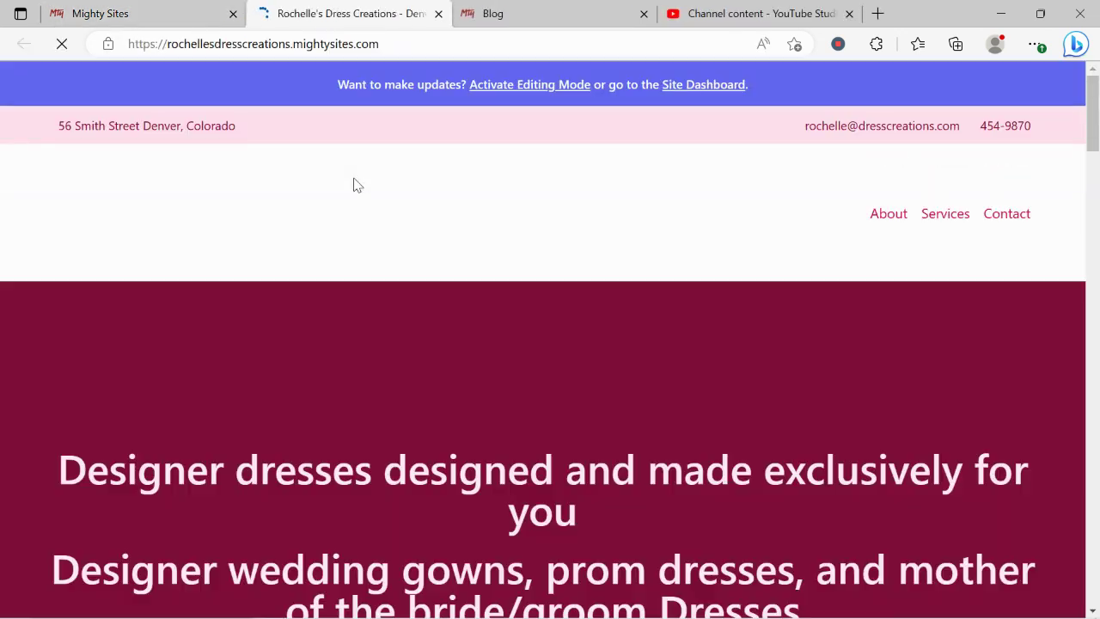
{"action": "scroll", "coordinate": [357, 185], "scroll_direction": "down", "scroll_amount": 2}
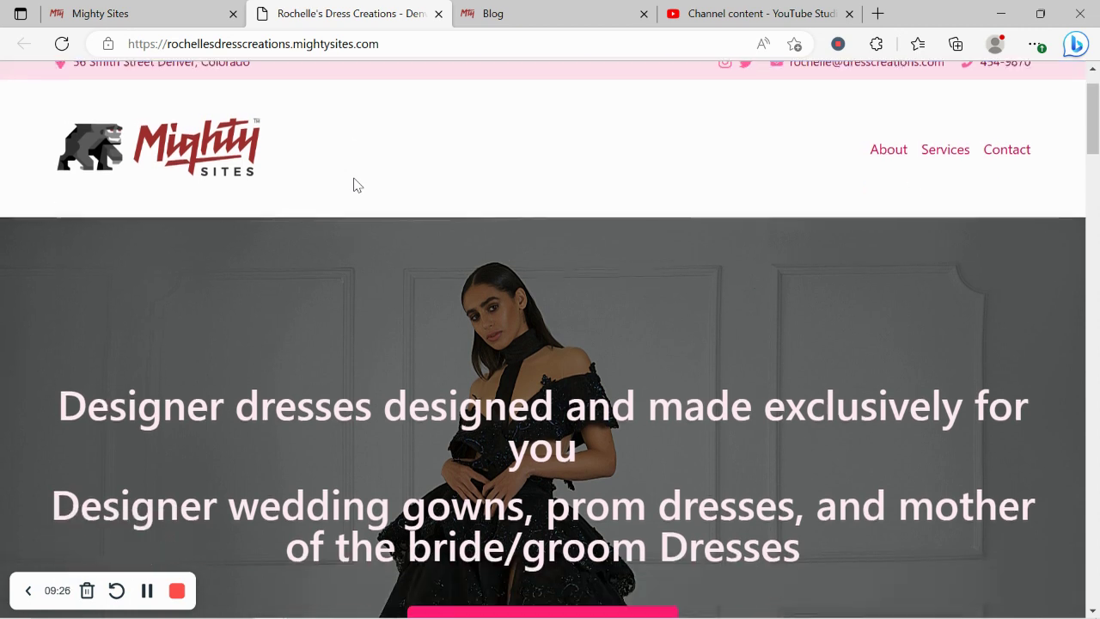
{"action": "scroll", "coordinate": [357, 185], "scroll_direction": "up", "scroll_amount": 2}
{"action": "scroll", "coordinate": [357, 185], "scroll_direction": "down", "scroll_amount": 1}
{"action": "scroll", "coordinate": [353, 178], "scroll_direction": "down", "scroll_amount": 6}
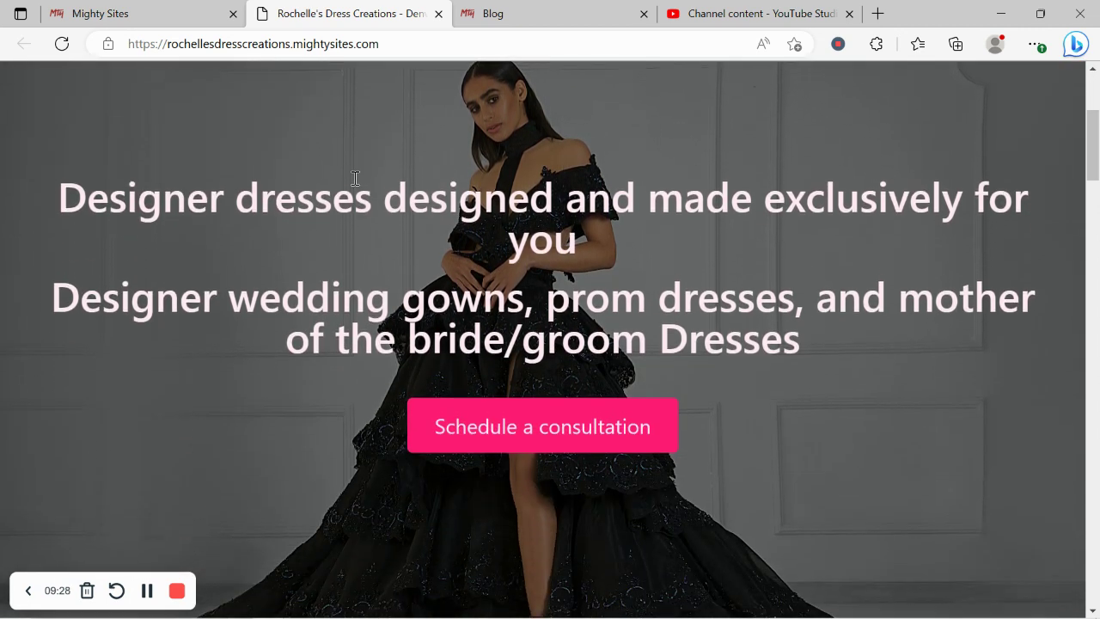
{"action": "scroll", "coordinate": [353, 177], "scroll_direction": "down", "scroll_amount": 2}
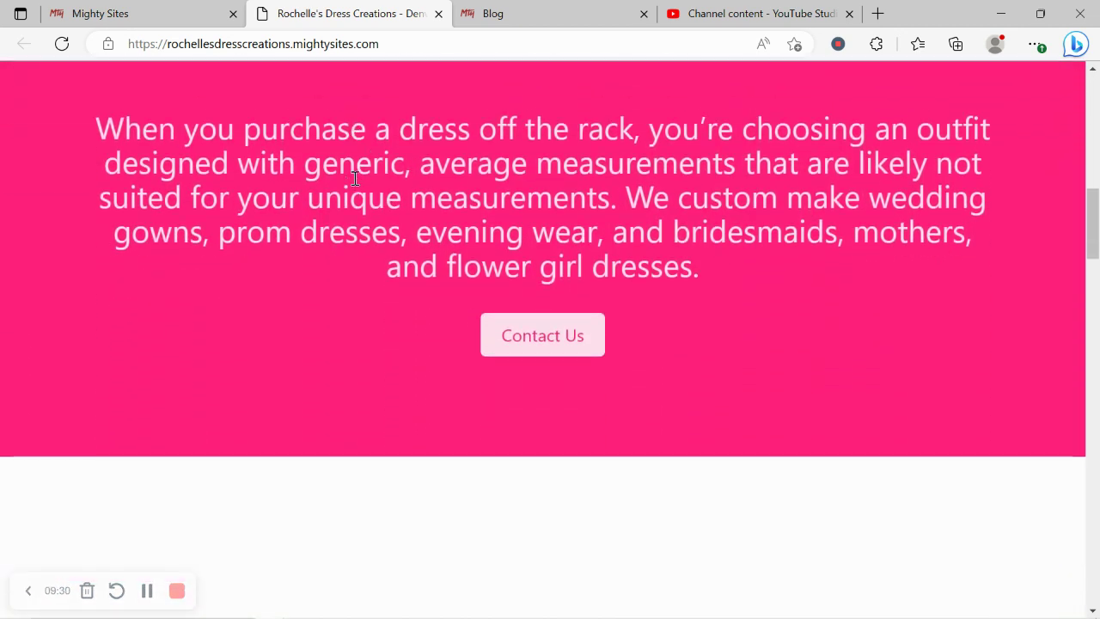
{"action": "scroll", "coordinate": [354, 178], "scroll_direction": "down", "scroll_amount": 1}
{"action": "scroll", "coordinate": [355, 182], "scroll_direction": "down", "scroll_amount": 4}
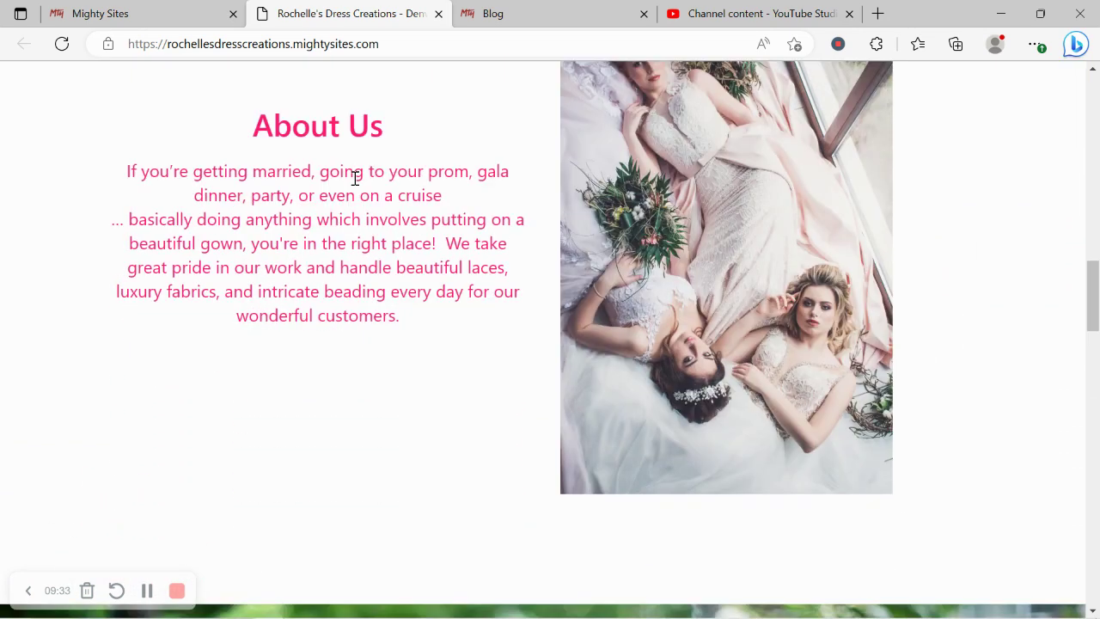
{"action": "scroll", "coordinate": [355, 178], "scroll_direction": "down", "scroll_amount": 4}
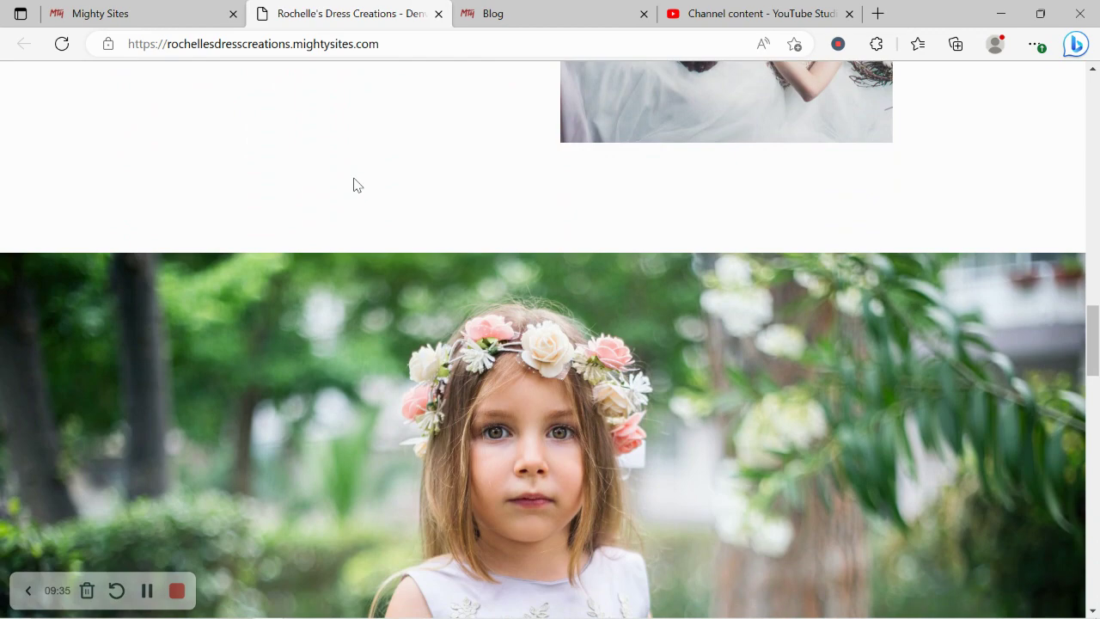
{"action": "scroll", "coordinate": [353, 186], "scroll_direction": "down", "scroll_amount": 2}
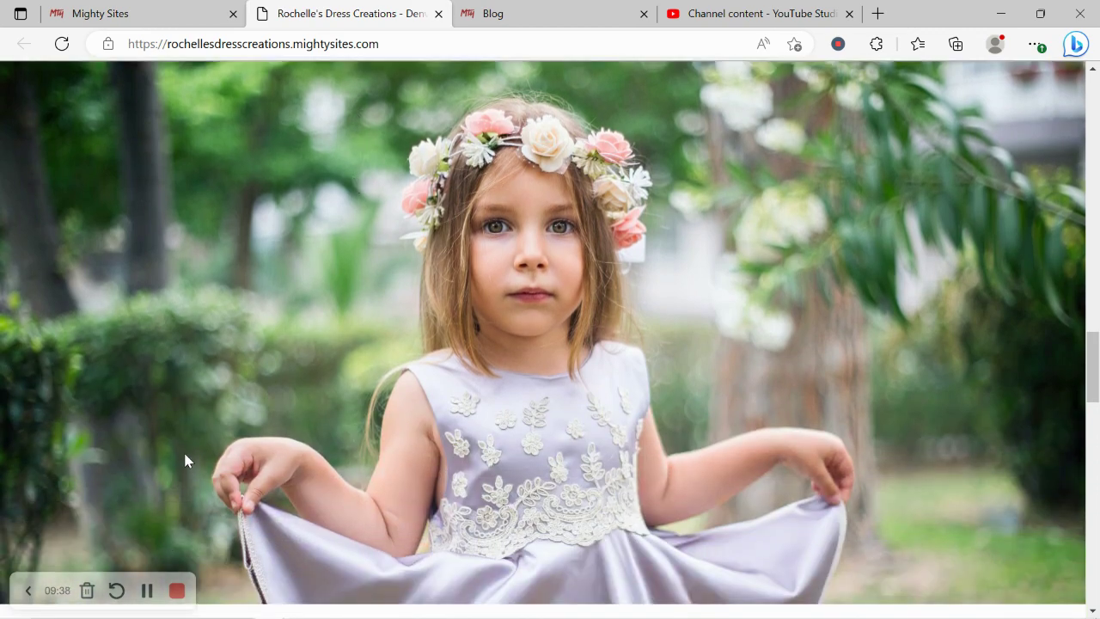